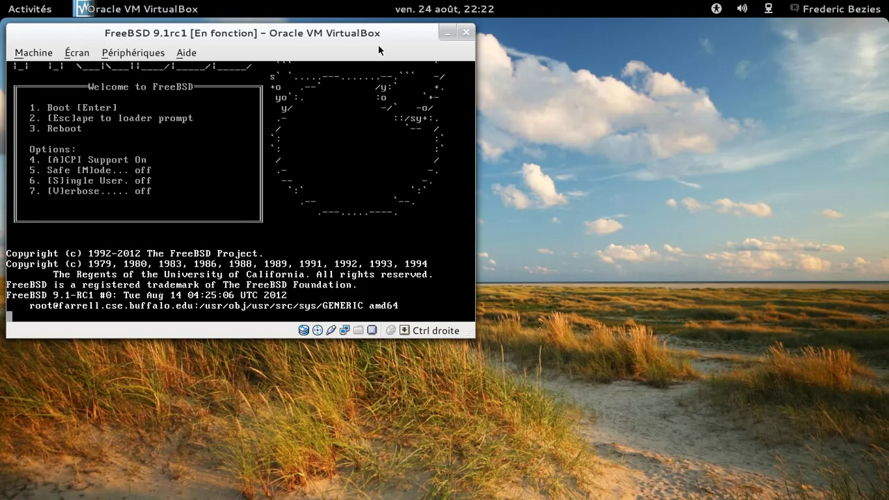
# Log in to the FreeBSD desktop session by entering the account password for the preset user
pyautogui.moveTo(379, 50); pyautogui.dragTo(515, 71)
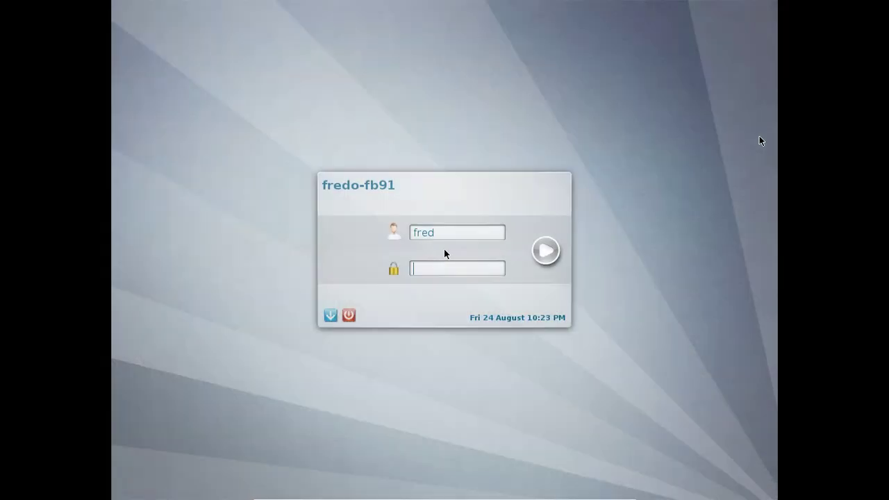
pyautogui.click(430, 269)
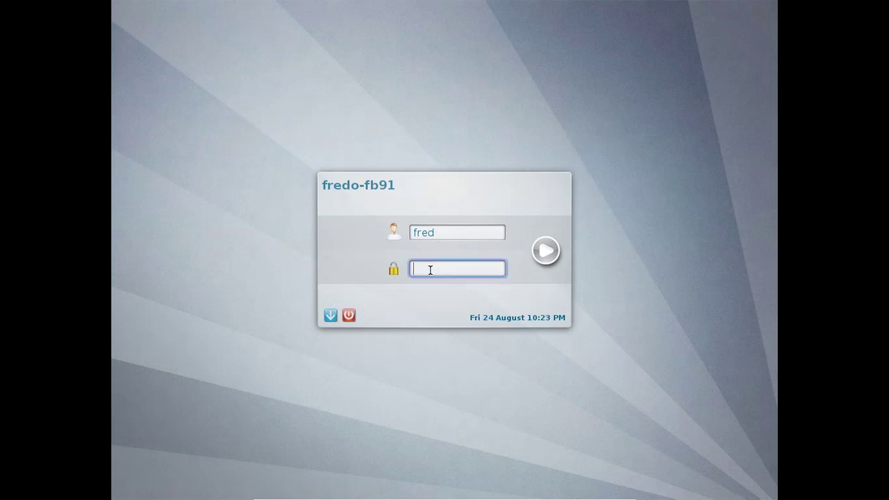
pyautogui.write('*******')
pyautogui.press('Return')
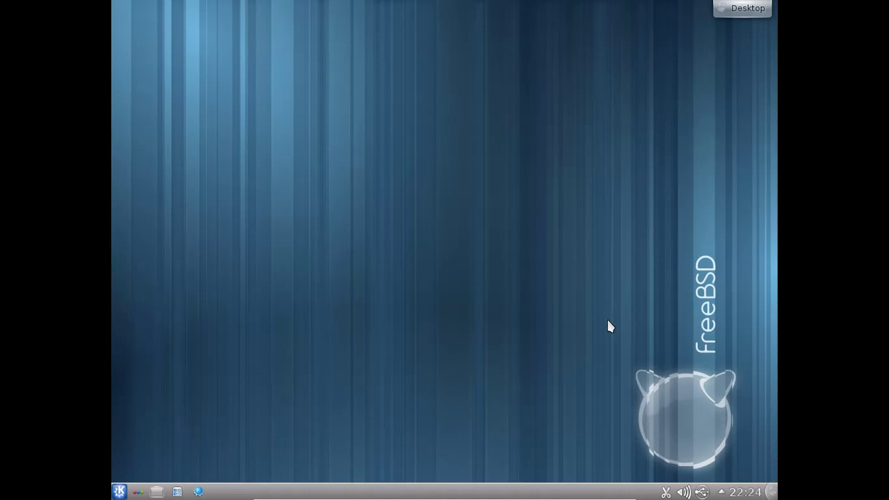
# Launch Calligra Words from the Bureautique applications and create a document from the Document vide template
pyautogui.click(119, 492)
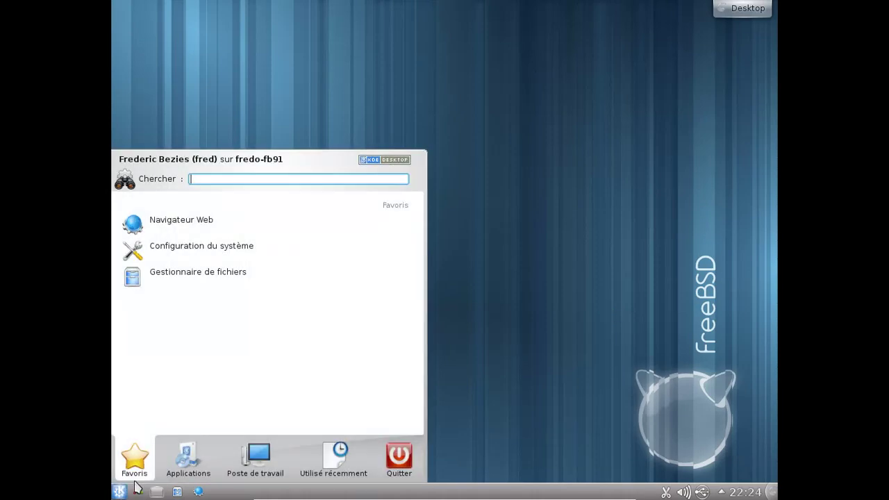
pyautogui.click(186, 469)
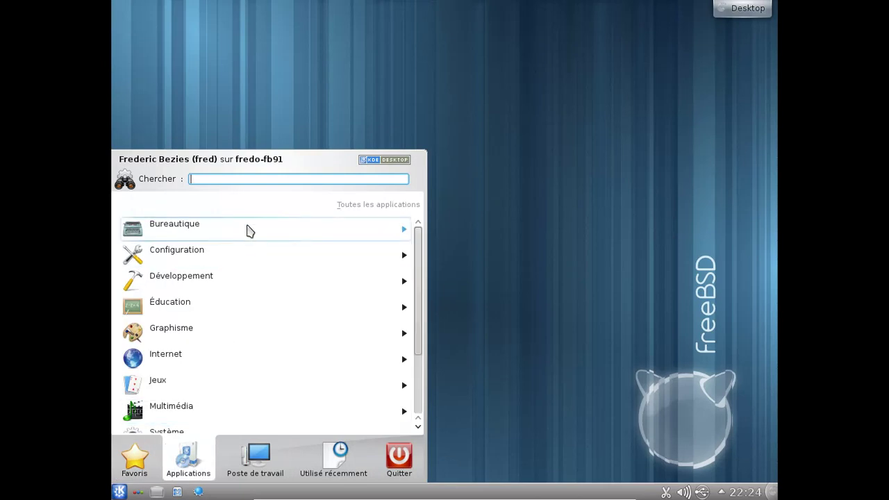
pyautogui.click(248, 229)
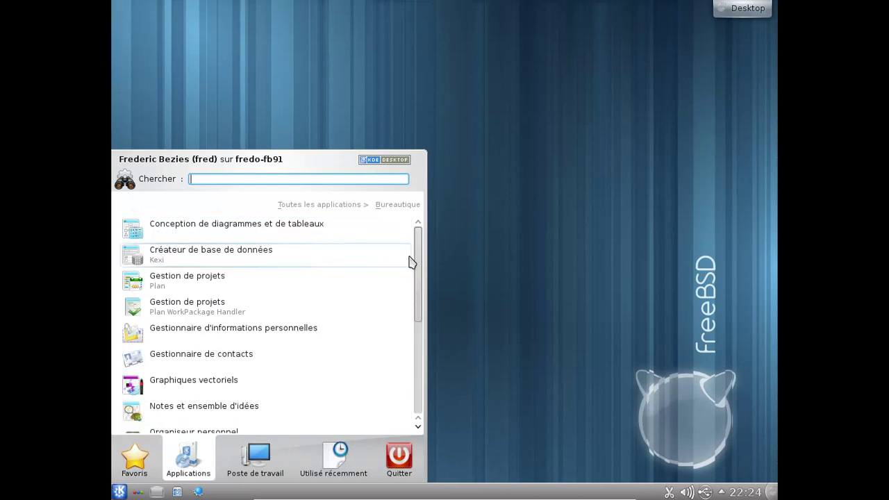
pyautogui.moveTo(419, 257); pyautogui.dragTo(409, 369)
pyautogui.click(274, 371)
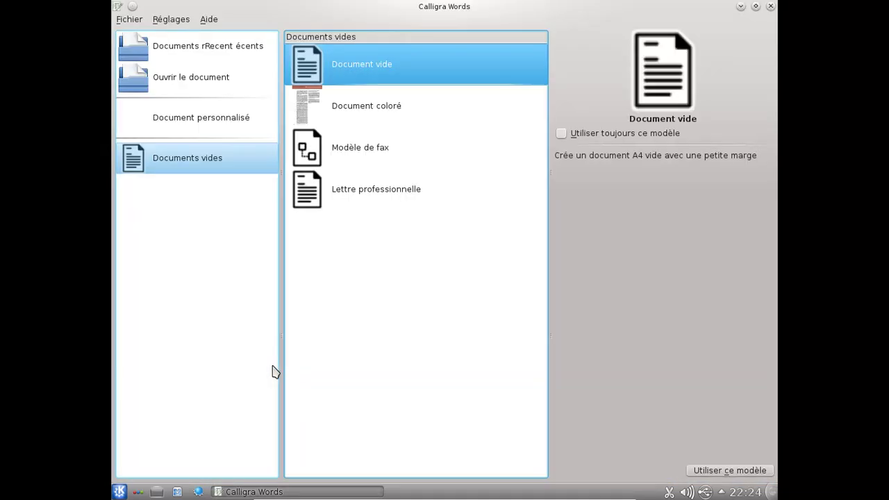
pyautogui.click(741, 470)
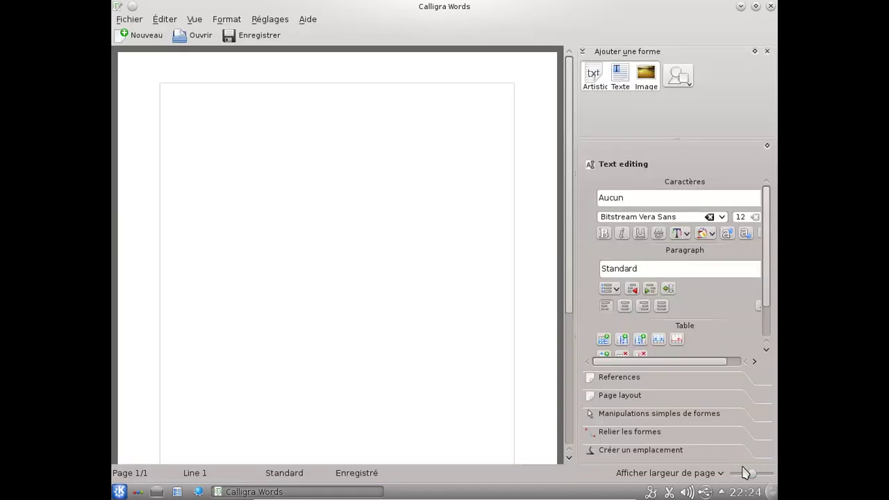
# View the version details of Calligra Words and of the KDE platform, and close the word processor
pyautogui.click(315, 20)
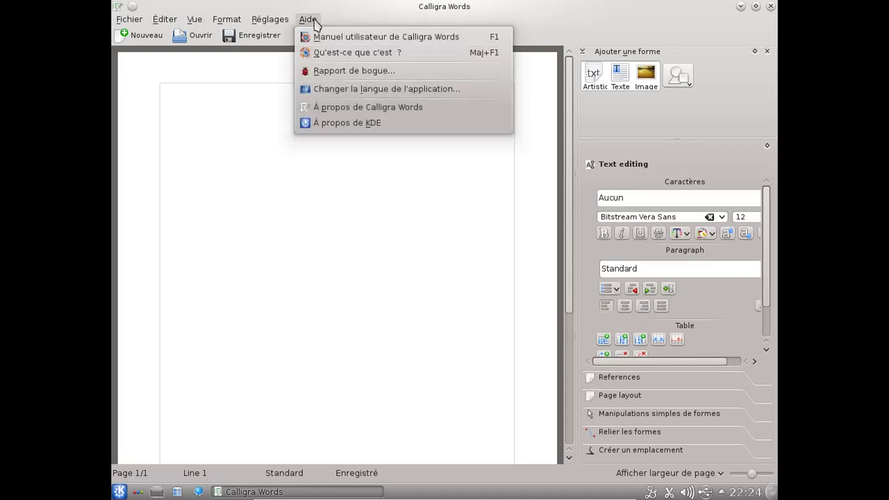
pyautogui.click(353, 113)
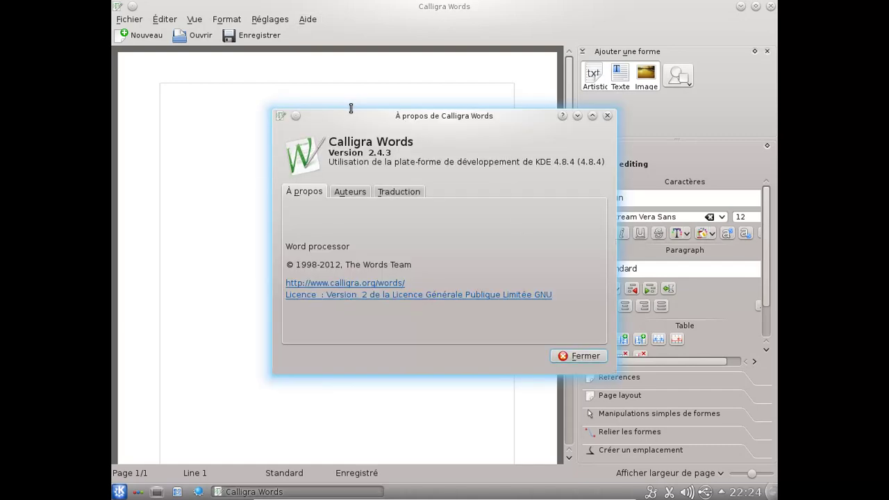
pyautogui.click(586, 355)
pyautogui.click(309, 20)
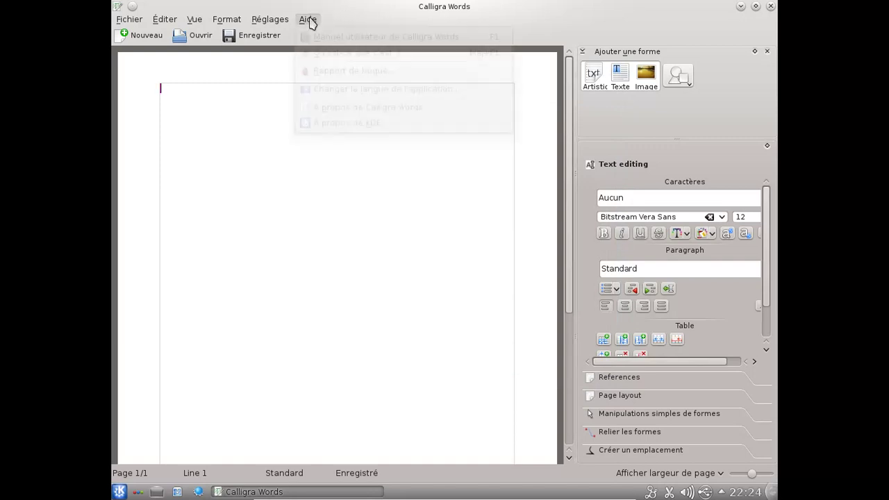
pyautogui.click(341, 125)
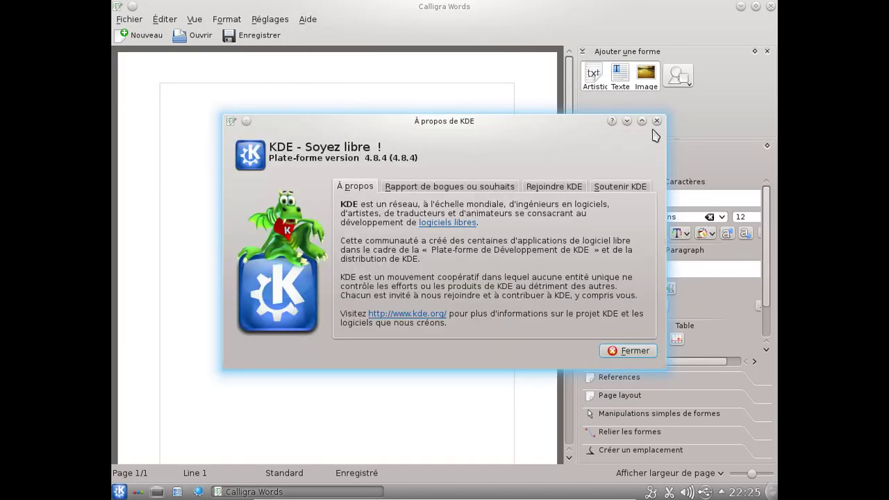
pyautogui.click(657, 120)
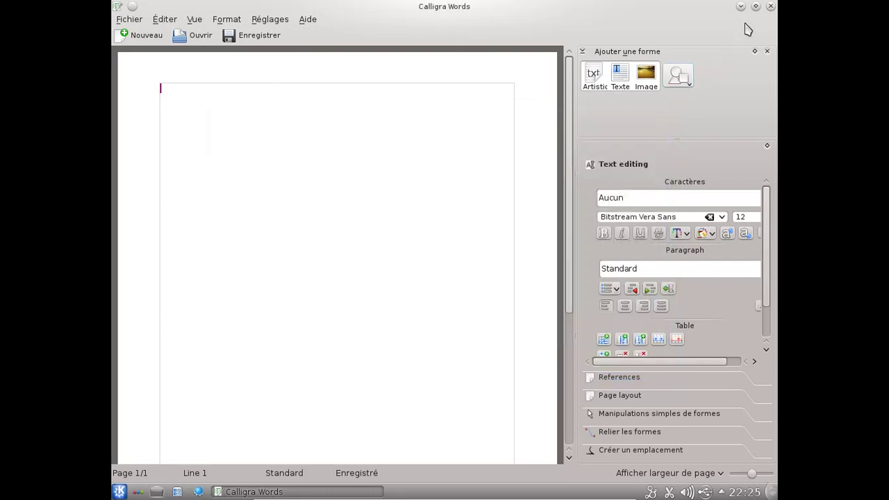
pyautogui.click(771, 6)
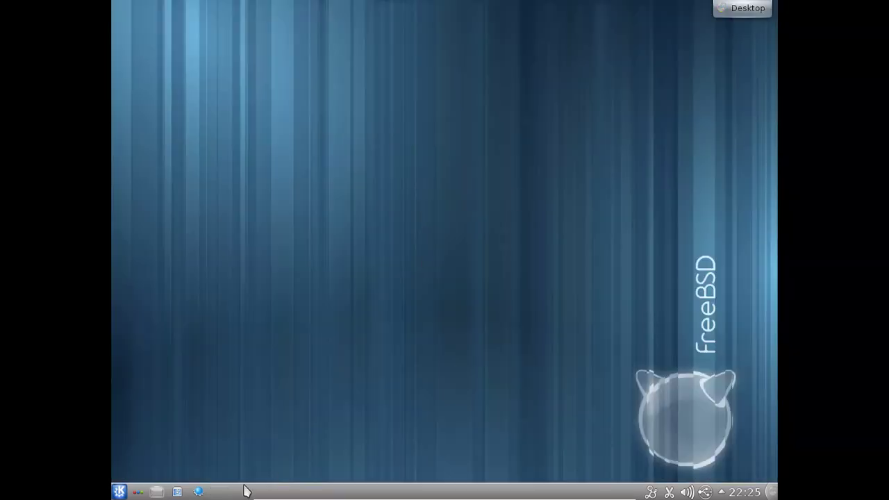
# Open the Centre d'informations from the Système applications, enlarge its window to read the hardware summary, and close it
pyautogui.click(120, 491)
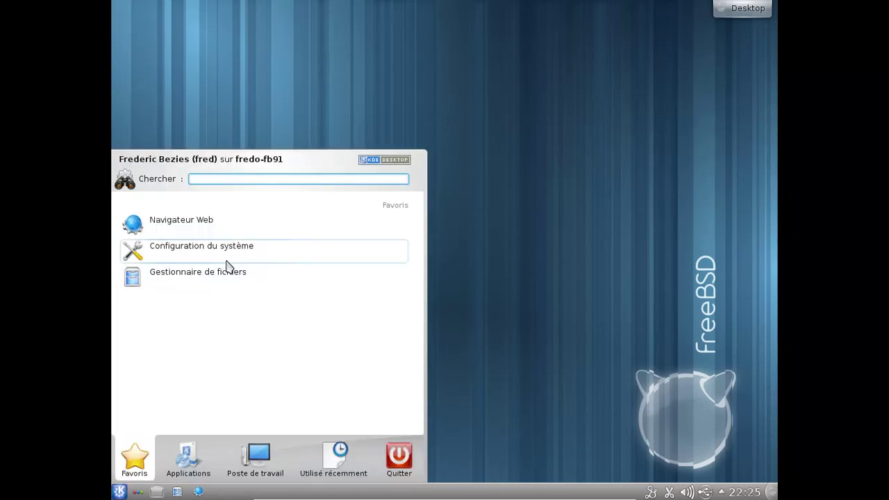
pyautogui.moveTo(193, 464)
pyautogui.scroll(-1, 214, 357)
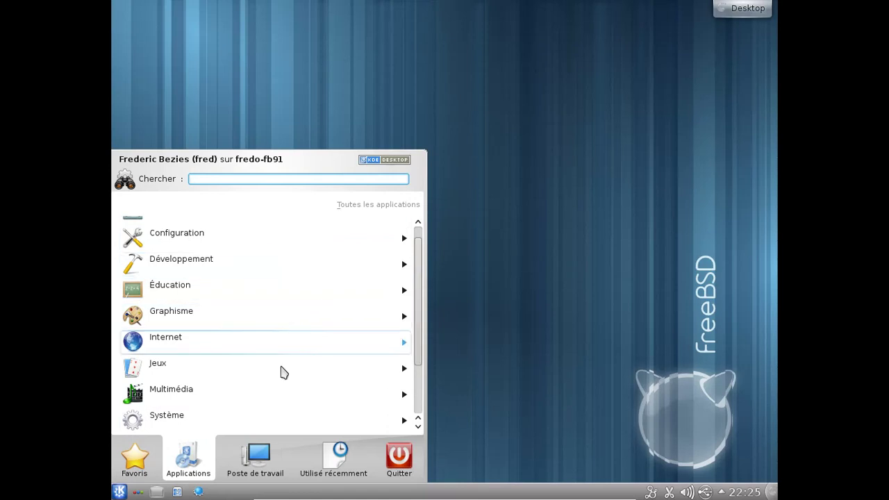
pyautogui.click(275, 431)
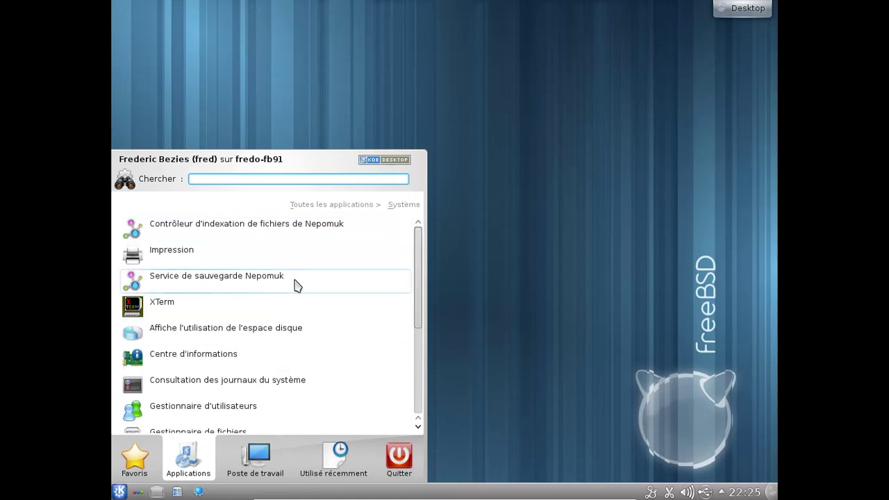
pyautogui.scroll(-2, 316, 285)
pyautogui.scroll(1, 288, 257)
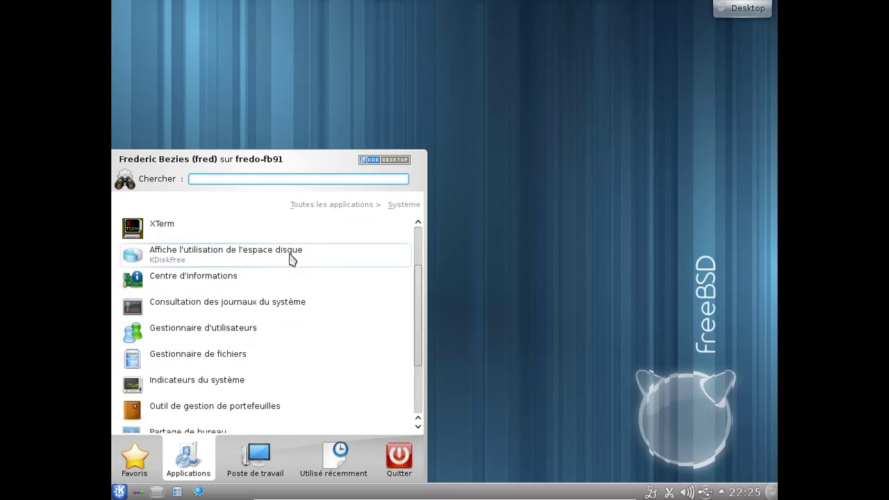
pyautogui.click(273, 279)
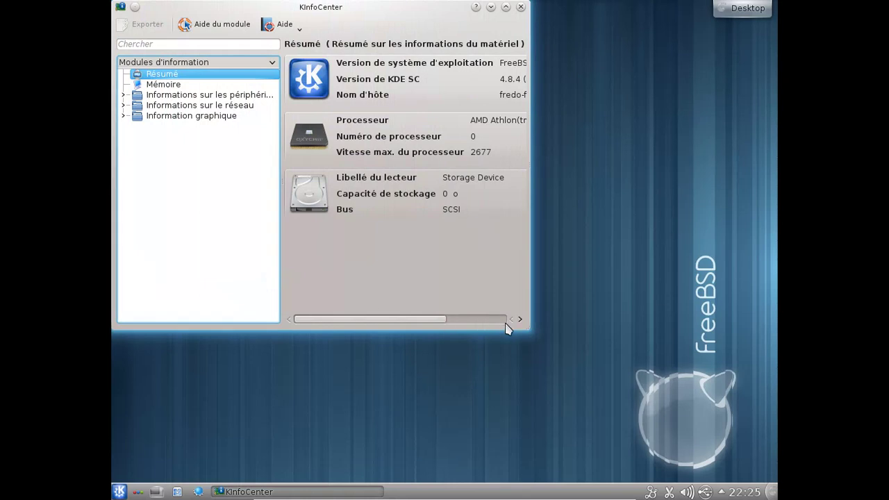
pyautogui.moveTo(580, 363); pyautogui.dragTo(696, 419)
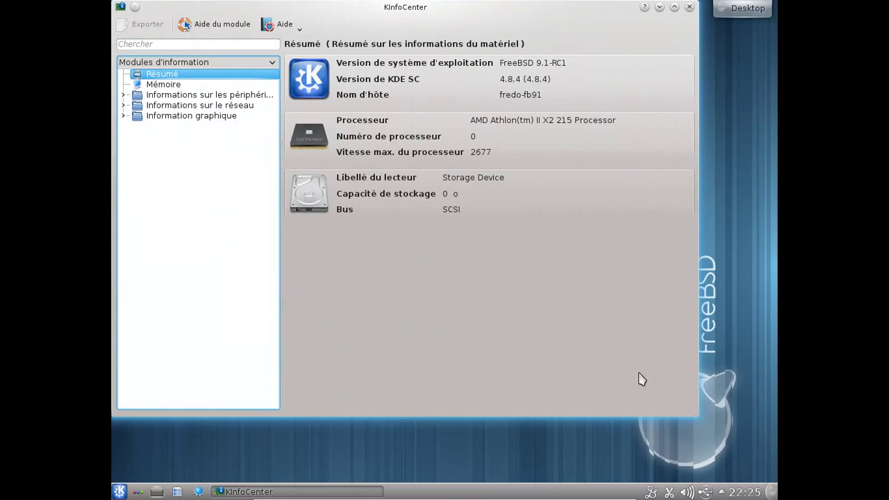
pyautogui.click(689, 8)
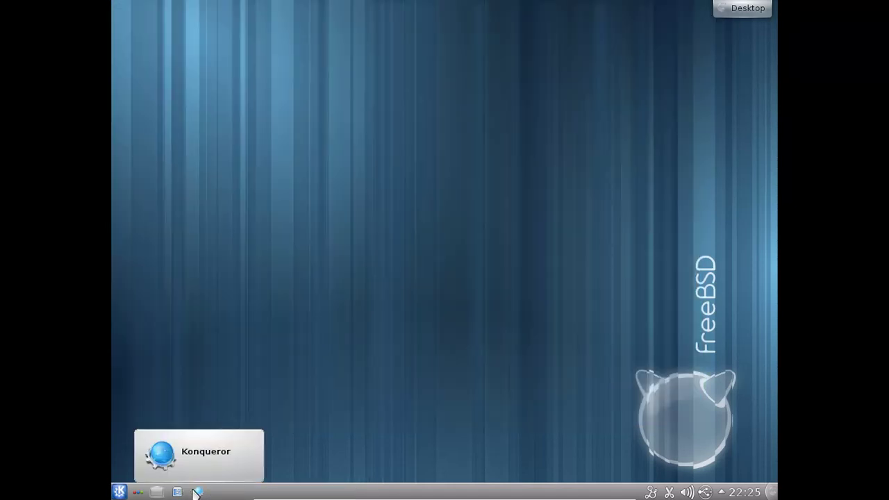
# Search the application launcher for konsole and launch the Konsole terminal
pyautogui.click(119, 492)
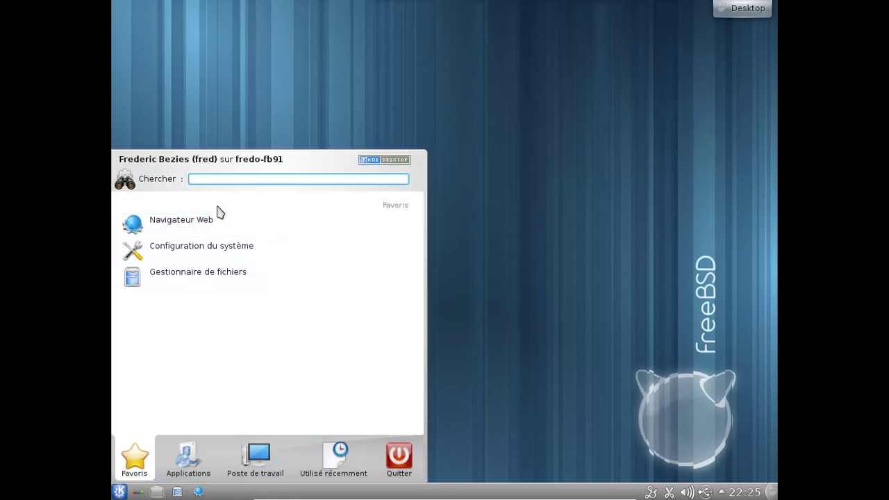
pyautogui.write('konsole')
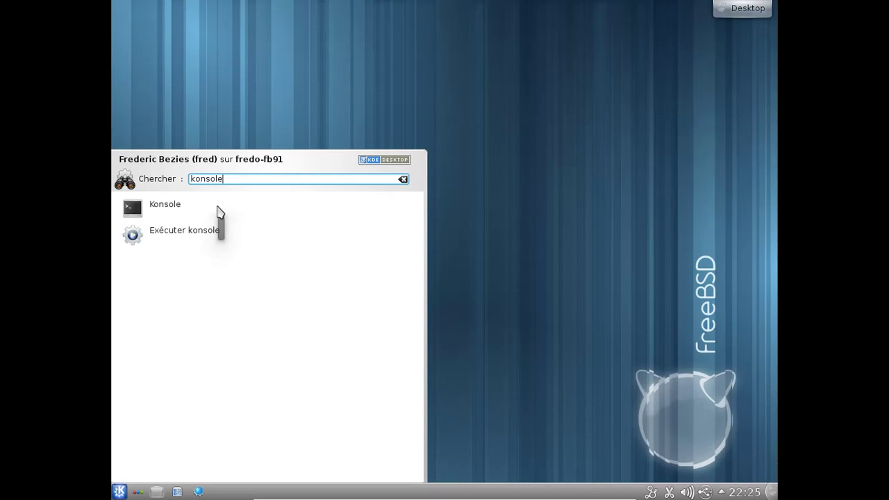
pyautogui.click(178, 206)
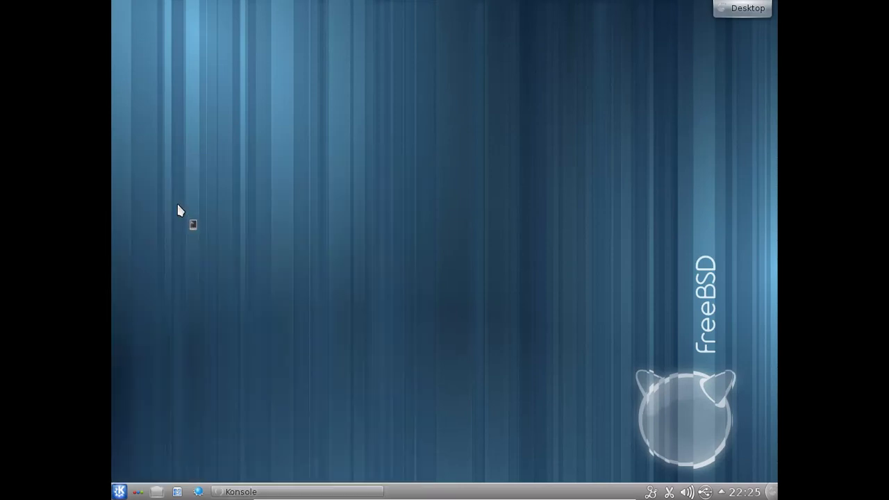
# Switch to the root account in the terminal with su - root, entering the root password
pyautogui.write('su - ro')
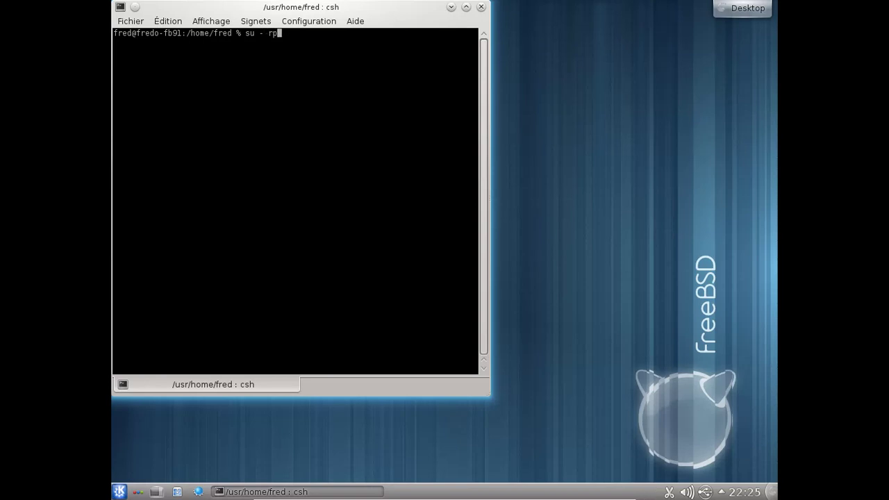
pyautogui.press('BackSpace')
pyautogui.write('op')
pyautogui.press('BackSpace')
pyautogui.write('ot')
pyautogui.press('Return')
pyautogui.press('Return')
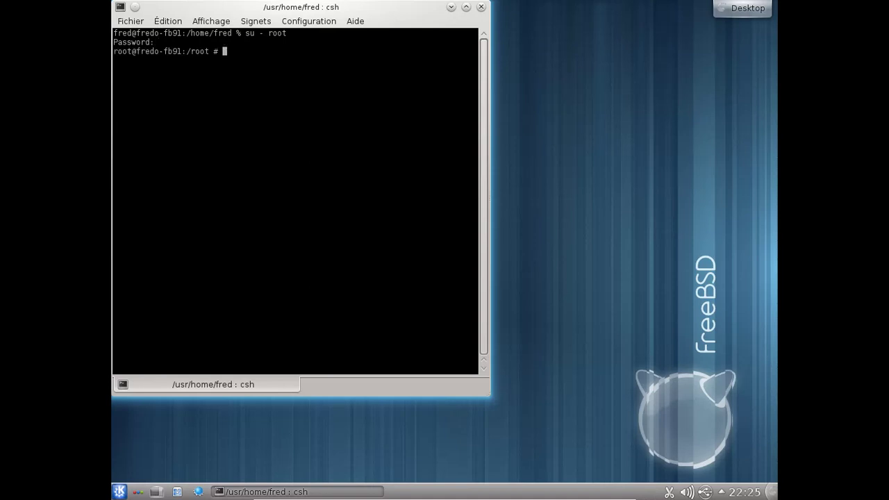
# Start installing the Firefox package with pkg_add -r firefox, and move the terminal window toward the middle of the desktop
pyautogui.write('pkg_add -r firefox')
pyautogui.press('Return')
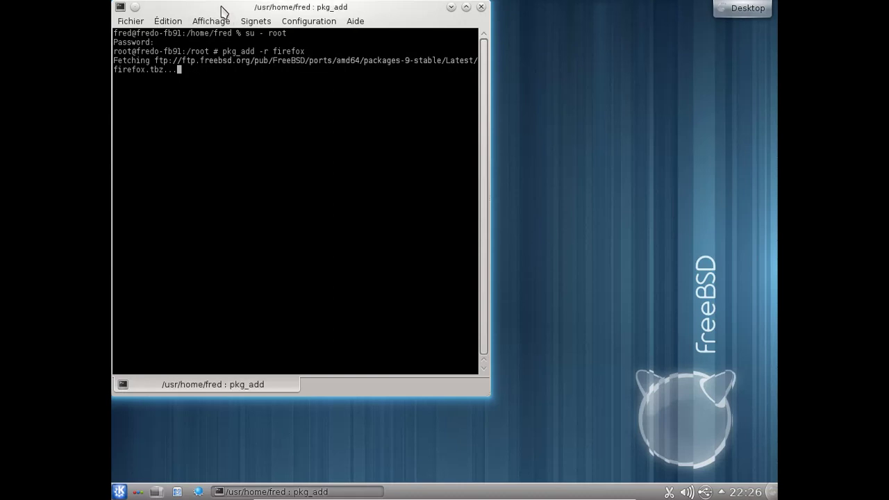
pyautogui.moveTo(222, 11); pyautogui.dragTo(316, 46)
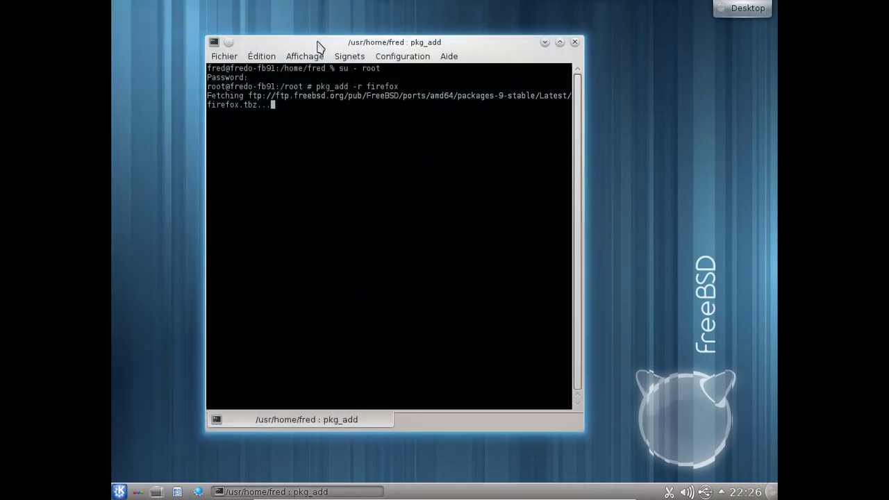
# Search the application launcher for amarok, launch Amarok, and bring up its main window
pyautogui.click(119, 492)
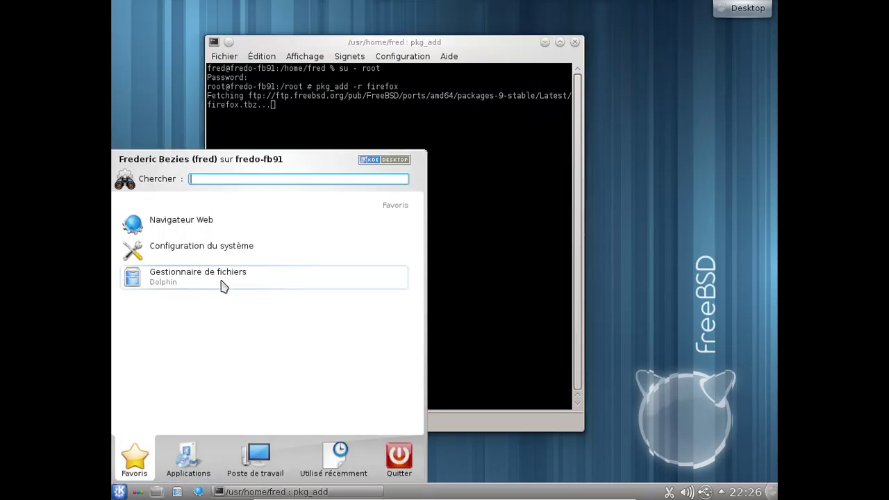
pyautogui.write('amarok')
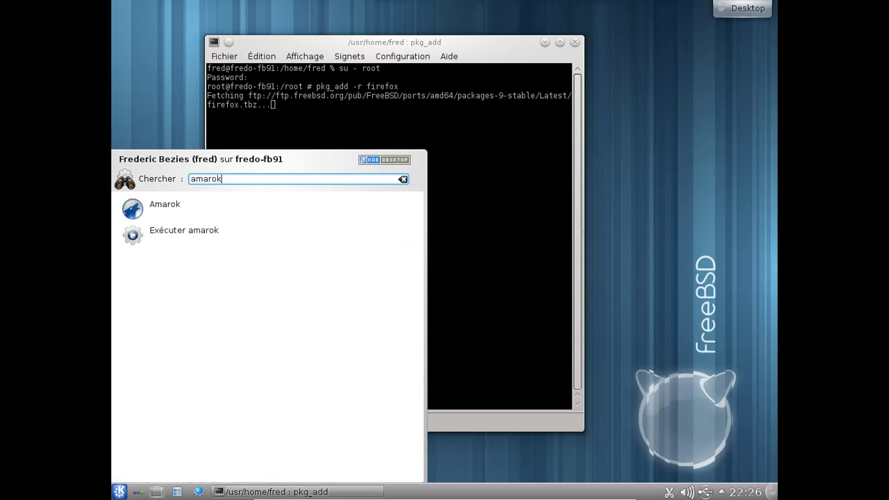
pyautogui.click(193, 205)
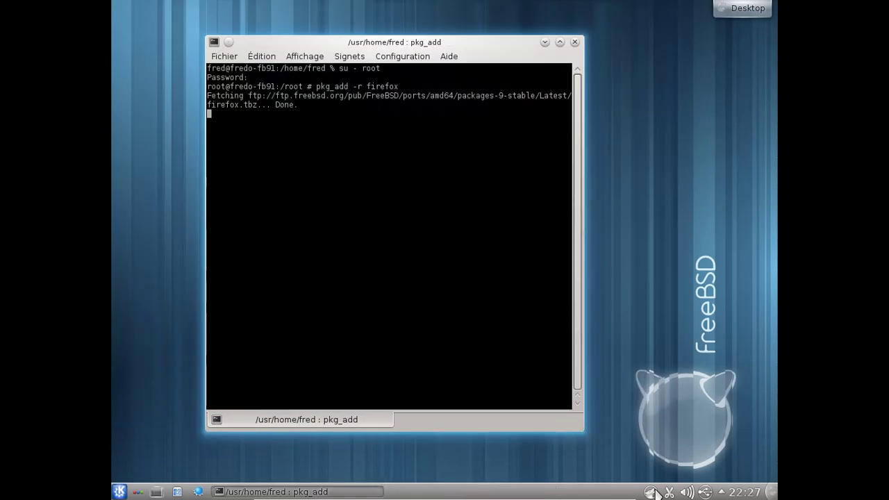
pyautogui.click(653, 492)
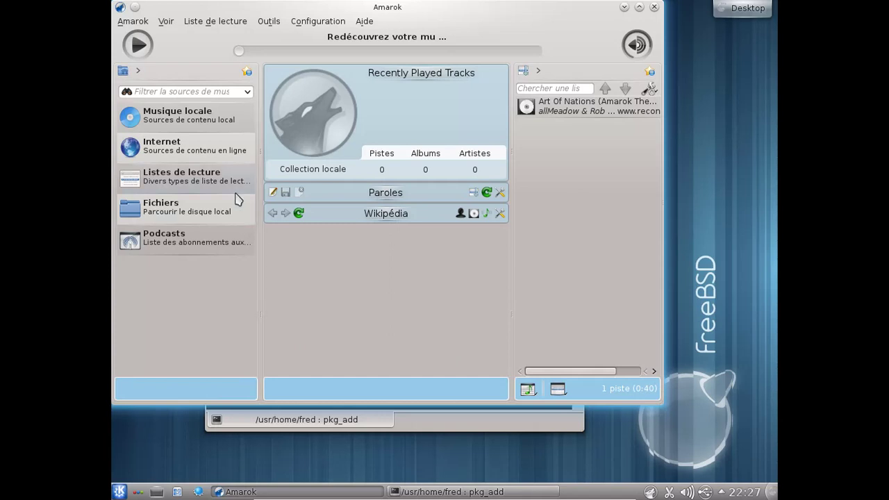
# Open the Jamendo.com service among Amarok's Internet music sources and start updating its database
pyautogui.click(224, 162)
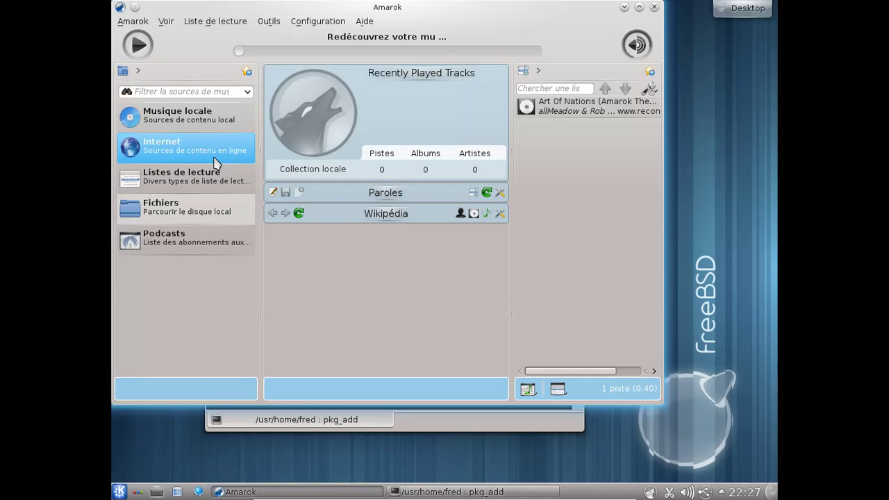
pyautogui.click(214, 163)
pyautogui.click(212, 182)
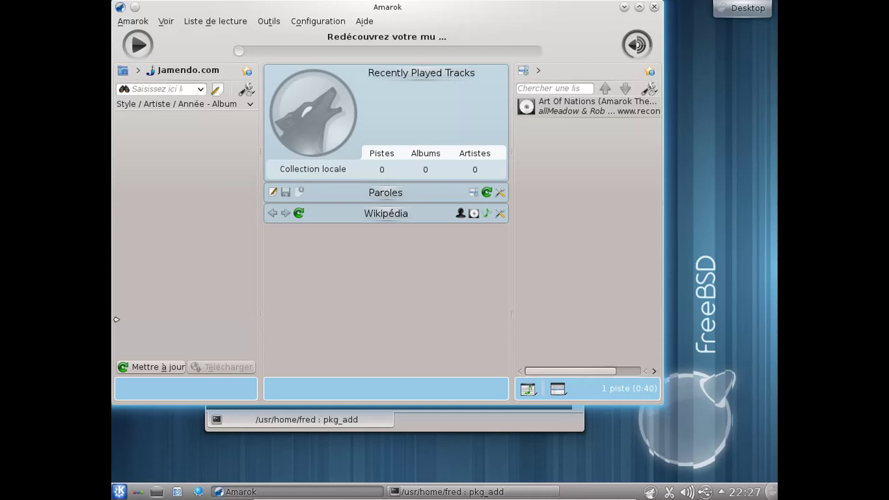
pyautogui.click(155, 369)
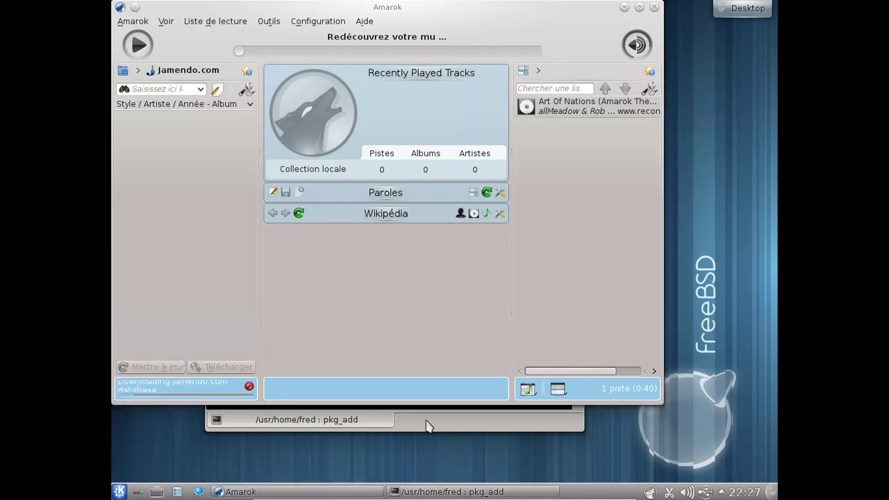
# Bring the terminal window to the front and try to install the Flash plugin package with pkg_add -r flash-plugin
pyautogui.click(428, 425)
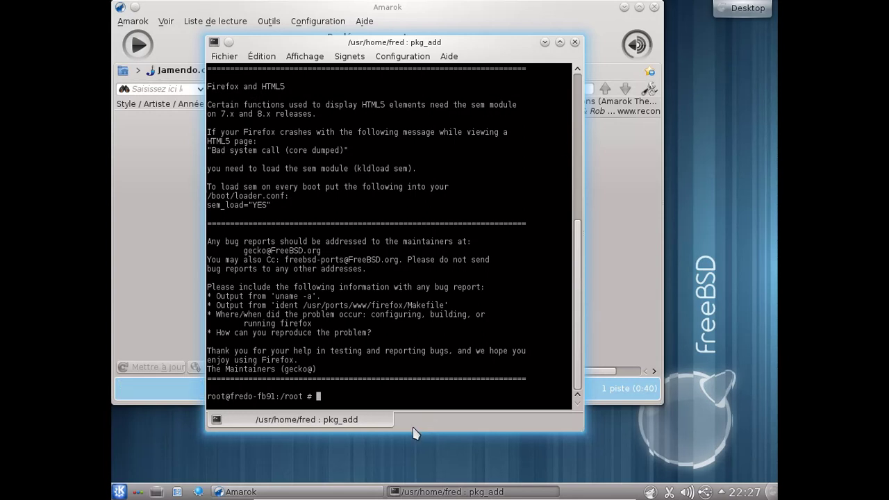
pyautogui.write('pkg_')
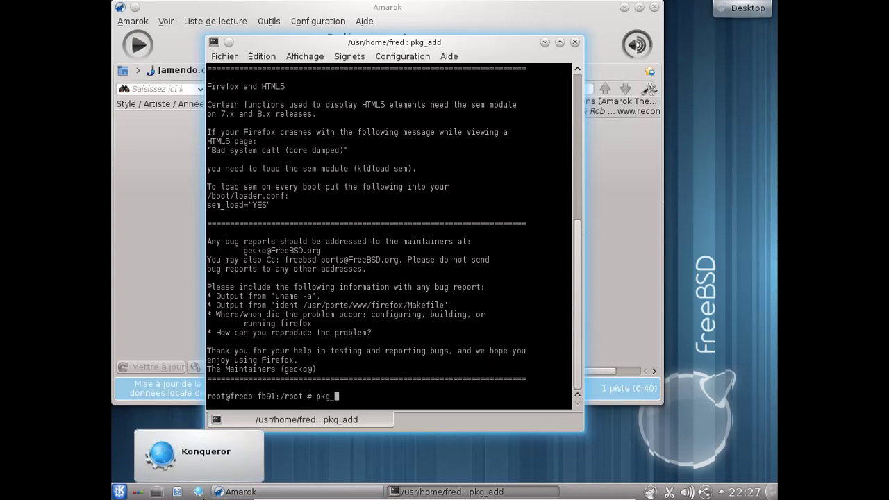
pyautogui.write('add -r f')
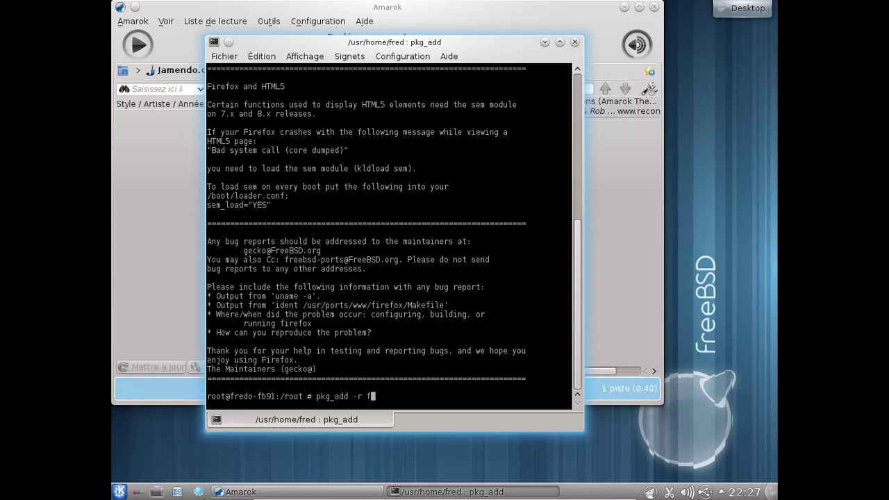
pyautogui.write('lash-plugin')
pyautogui.press('Return')
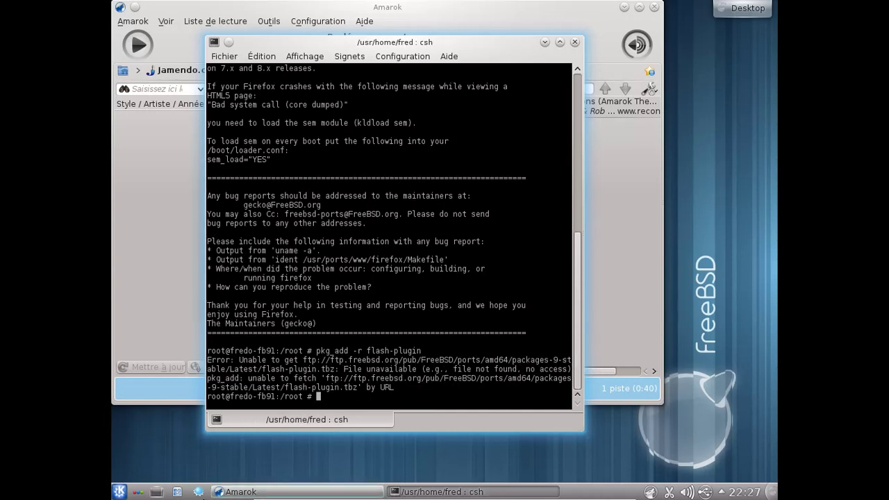
# Retry the package installation under the unhyphenated name with pkg_add -r flashplugin
pyautogui.press('Up')
pyautogui.press('Left')
pyautogui.press('Left')
pyautogui.press('Left')
pyautogui.press('Left')
pyautogui.press('Left')
pyautogui.press('Left')
pyautogui.press('BackSpace')
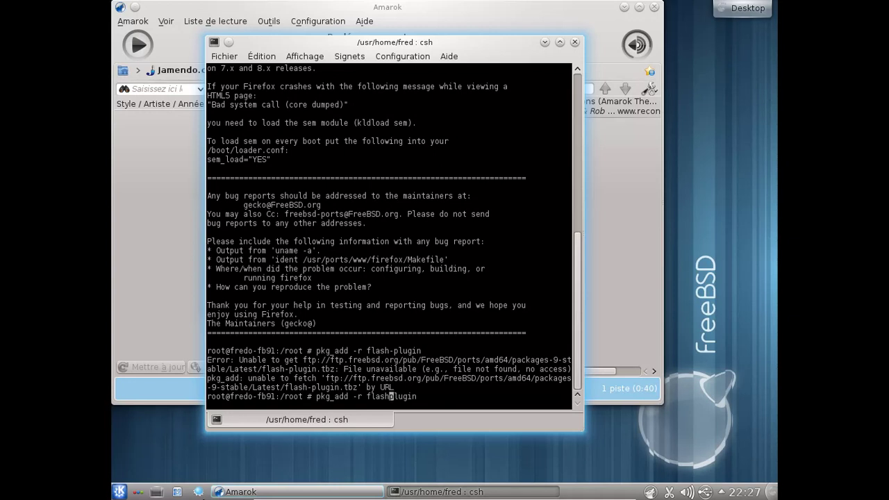
pyautogui.press('Return')
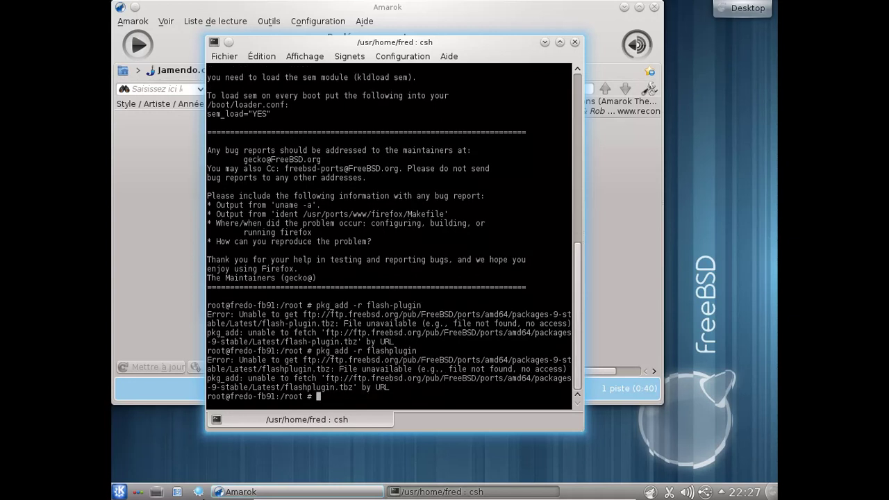
# Shorten the recalled command and install the flash package with pkg_add -r flash
pyautogui.press('Up')
pyautogui.press('BackSpace')
pyautogui.press('BackSpace')
pyautogui.press('BackSpace')
pyautogui.press('BackSpace')
pyautogui.press('BackSpace')
pyautogui.press('BackSpace')
pyautogui.press('Return')
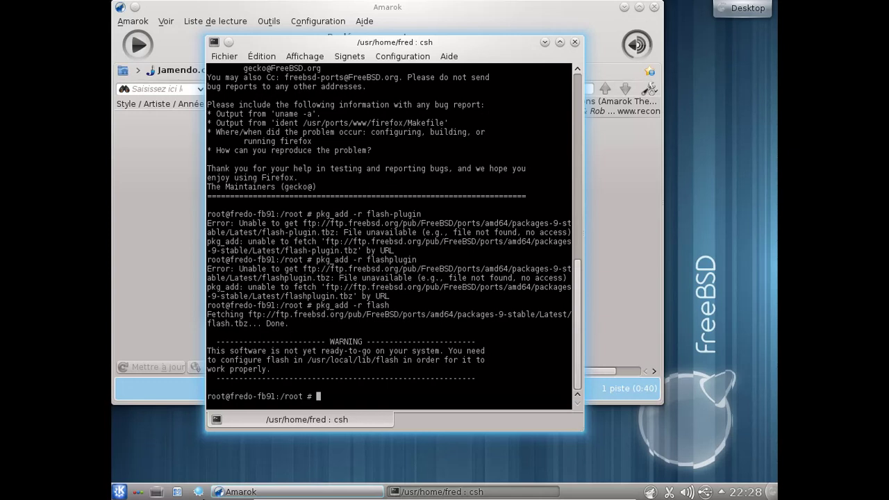
# Change to the /usr/local/lib/flash directory in the terminal and list its contents with ls
pyautogui.write('cd /usr/local/lib')
pyautogui.press('Tab')
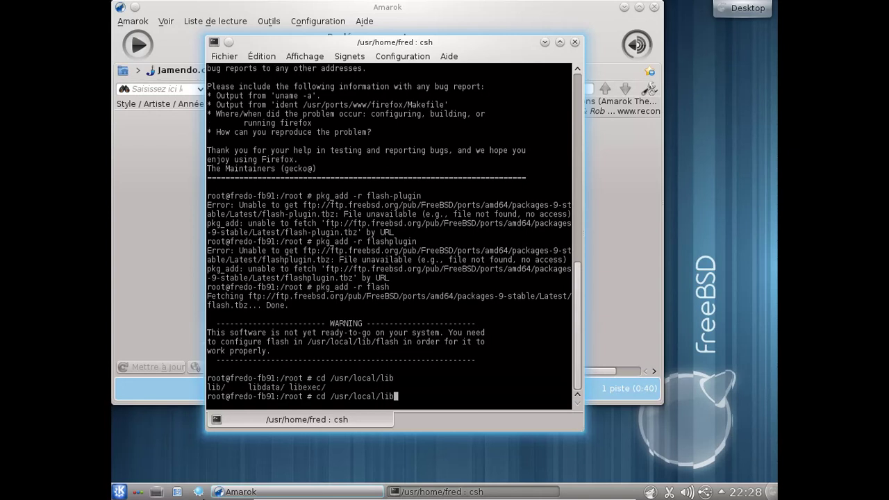
pyautogui.write('/fla')
pyautogui.press('Tab')
pyautogui.press('Return')
pyautogui.write('ls')
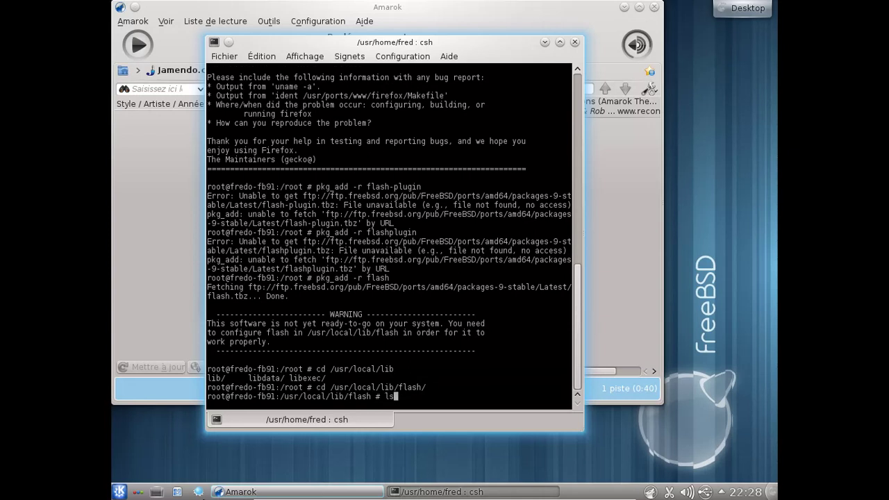
pyautogui.press('Return')
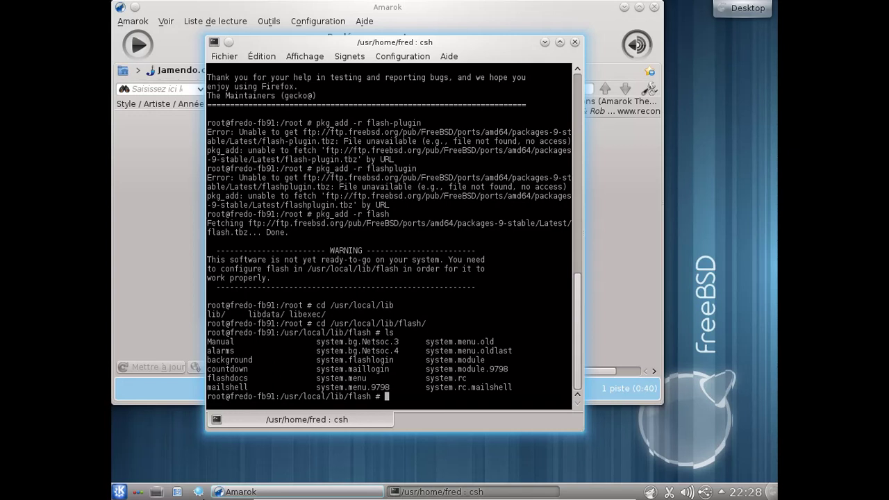
# Exit the root and user shells to end the terminal session, and close Amarok after dismissing its error dialog
pyautogui.write('exit')
pyautogui.press('Return')
pyautogui.write('exit')
pyautogui.press('Return')
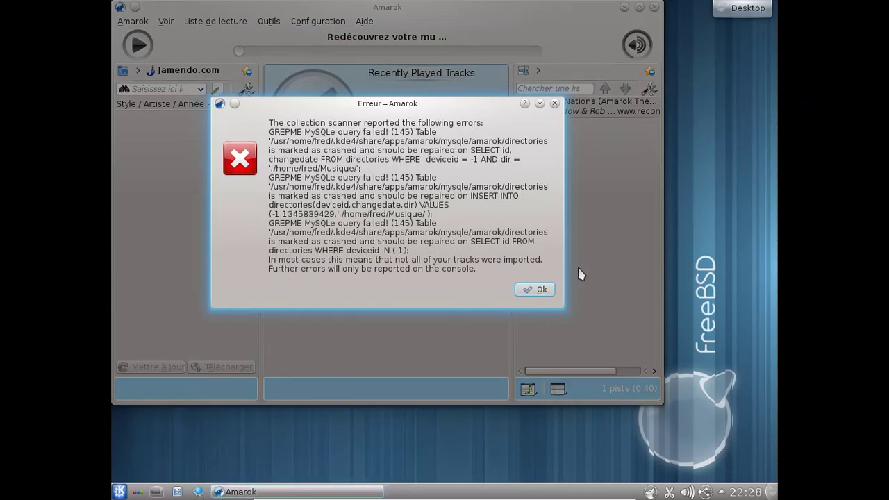
pyautogui.click(538, 289)
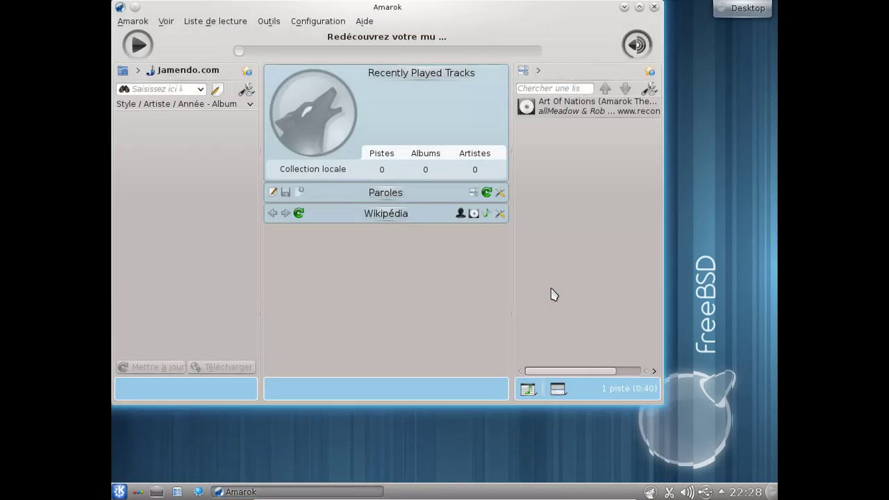
pyautogui.click(654, 9)
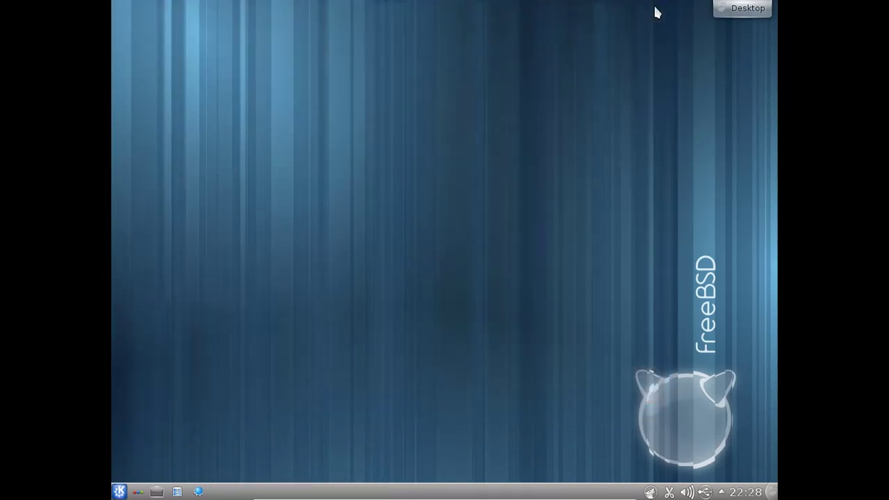
# Launch Navigateur Web Firefox from the Internet category of the application launcher
pyautogui.click(119, 492)
pyautogui.moveTo(165, 455)
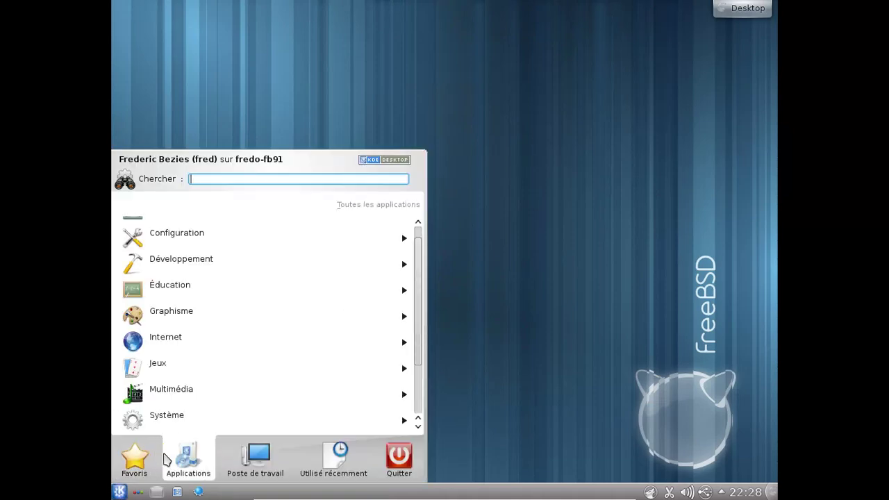
pyautogui.click(198, 345)
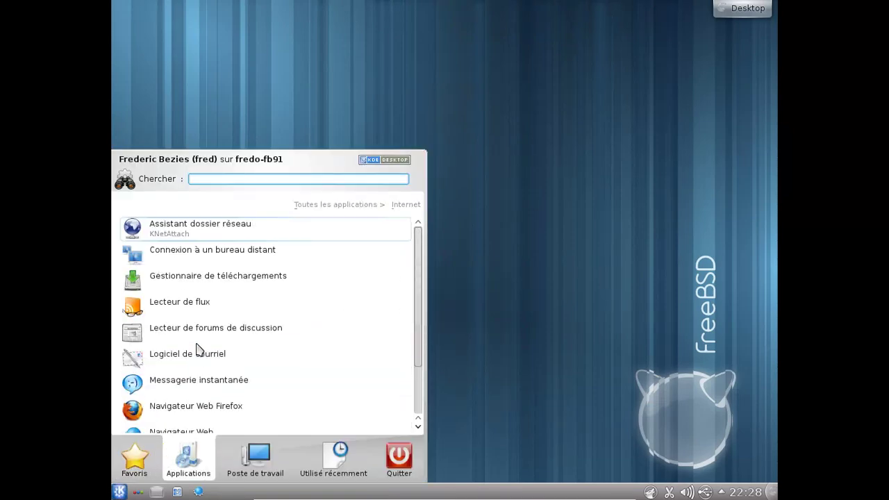
pyautogui.click(198, 407)
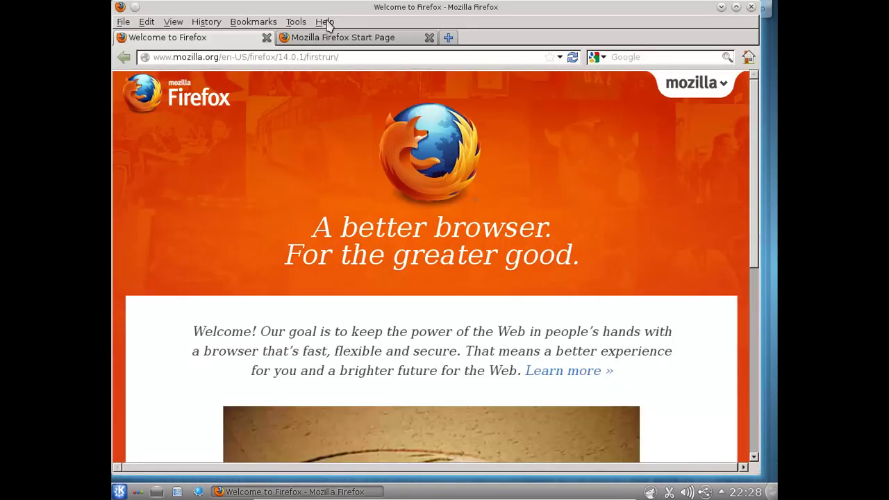
# View Firefox's Add-ons Manager and close its tab
pyautogui.click(327, 22)
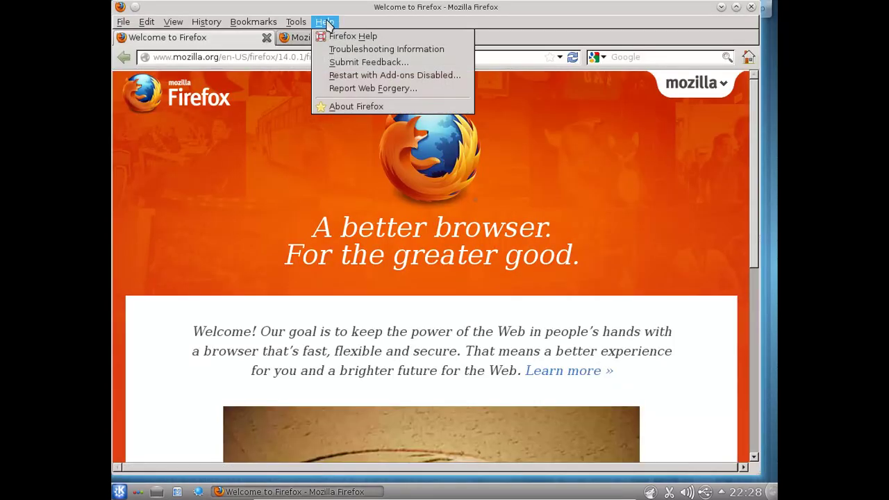
pyautogui.moveTo(296, 21)
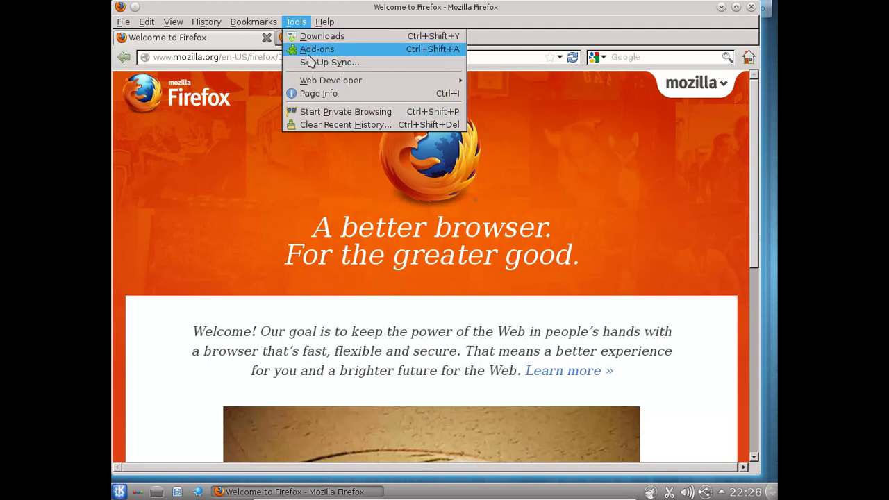
pyautogui.click(308, 54)
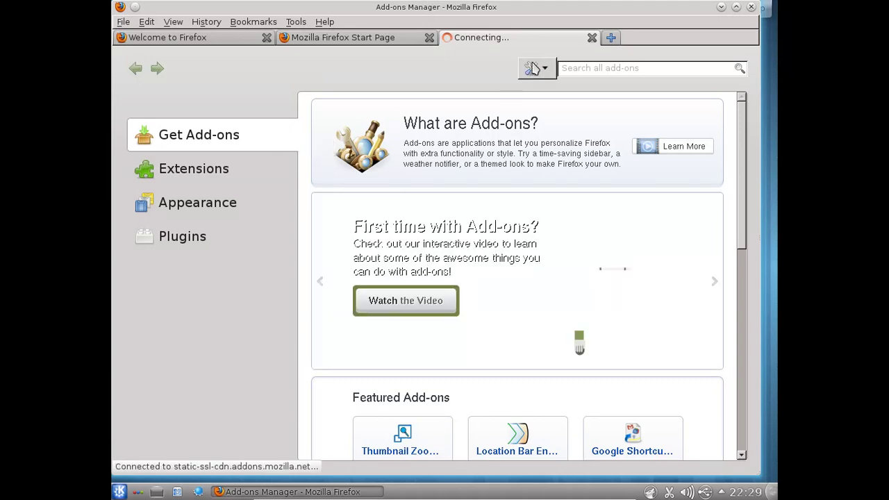
pyautogui.click(592, 37)
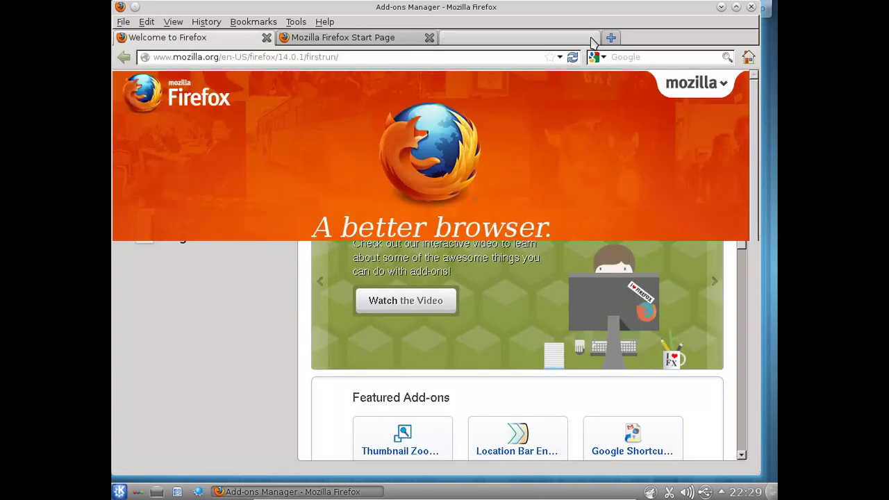
# Search Google for flash freebsd from the browser's search field
pyautogui.click(621, 57)
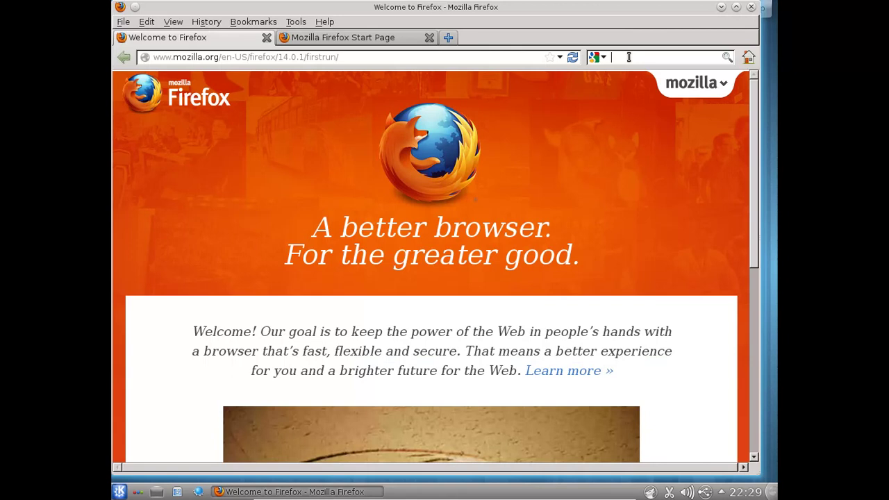
pyautogui.write('fl')
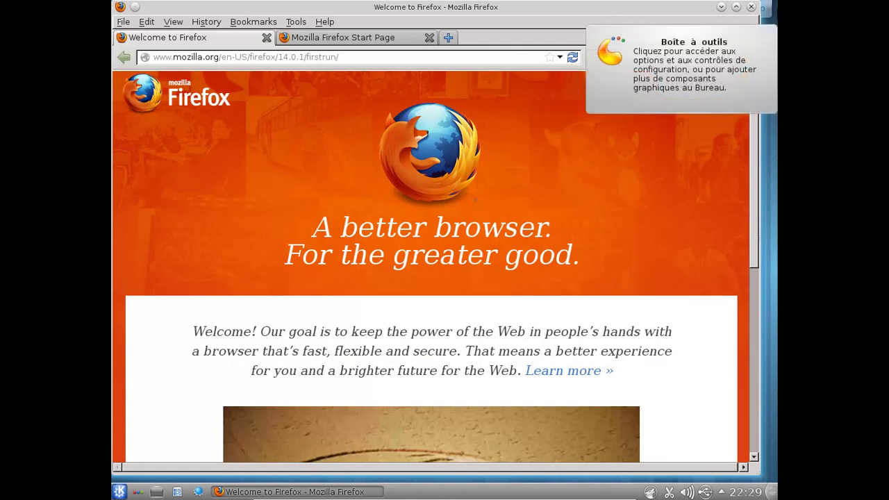
pyautogui.write('ash')
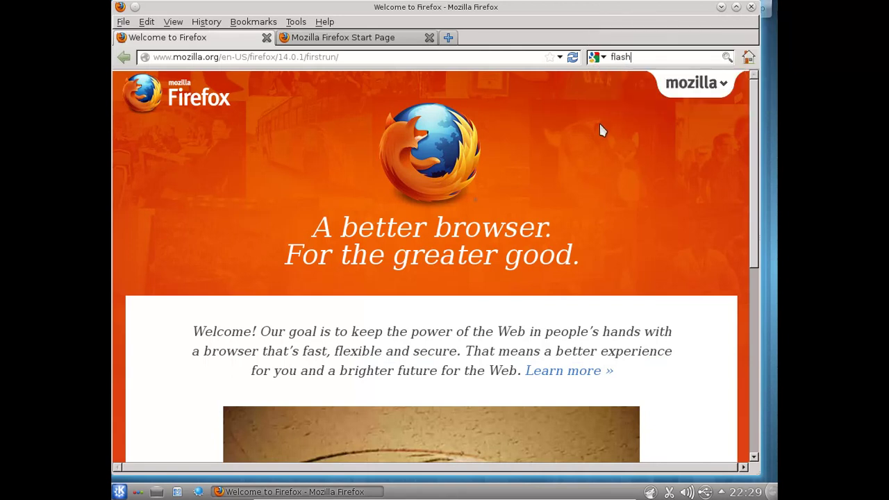
pyautogui.write(' freeb')
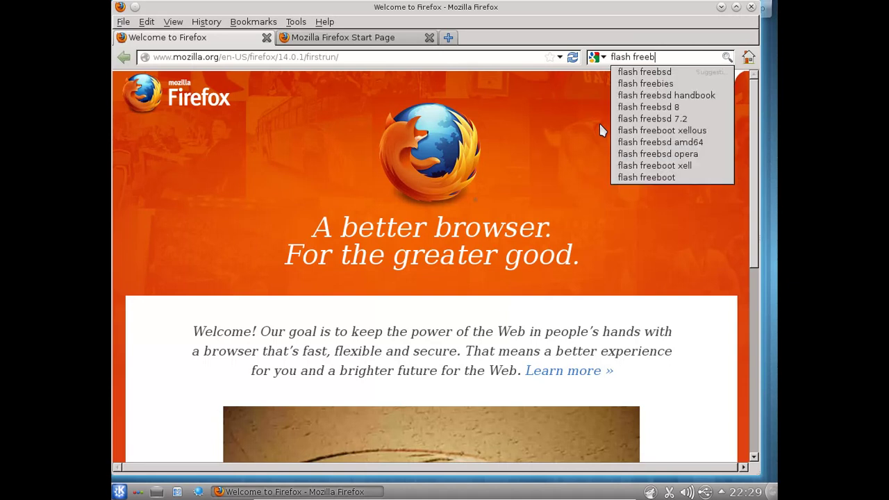
pyautogui.write('sd')
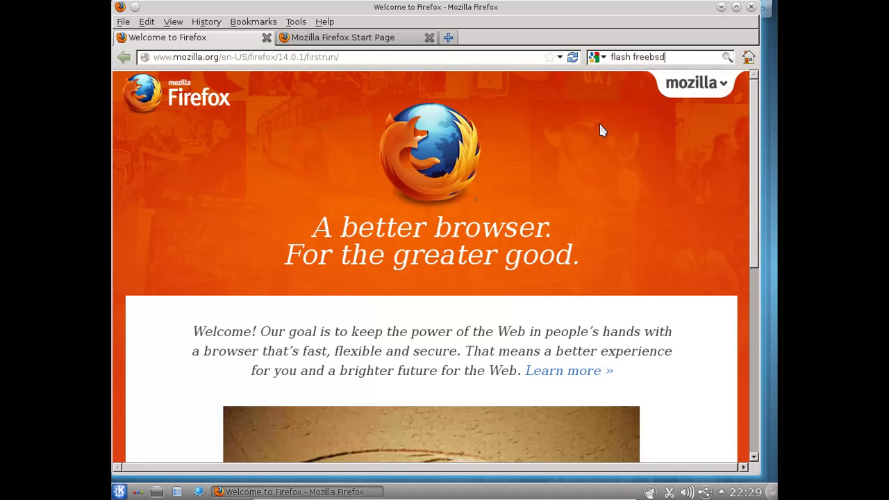
pyautogui.press('Return')
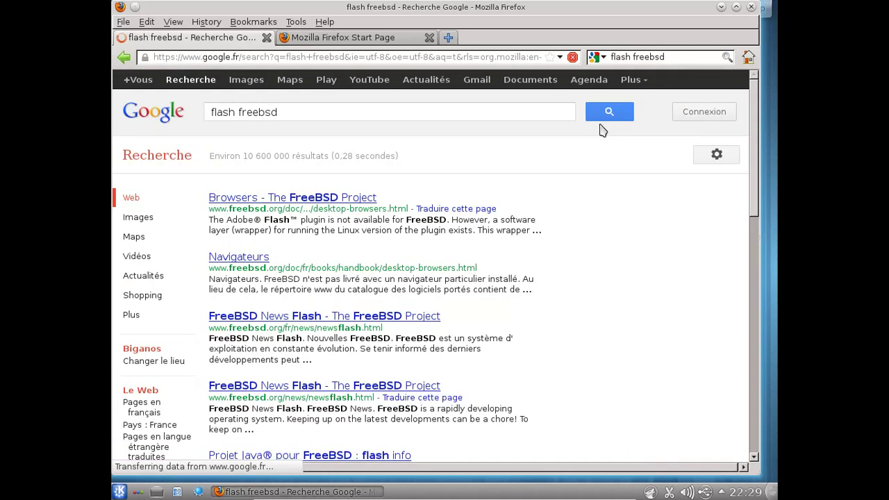
# Open the FreeBSD Handbook's English Browsers page from the results and read the Firefox and Adobe Flash Plugin instructions in section 7.2.3
pyautogui.click(356, 200)
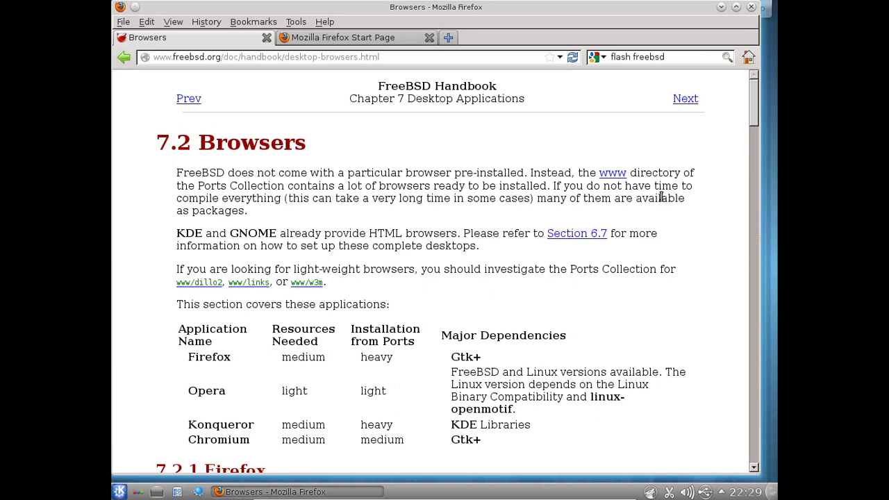
pyautogui.scroll(-8, 662, 198)
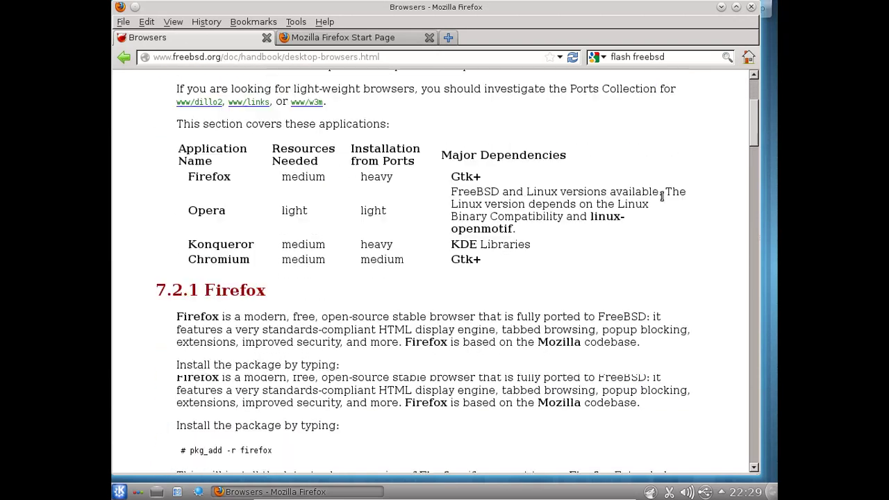
pyautogui.scroll(-3, 663, 201)
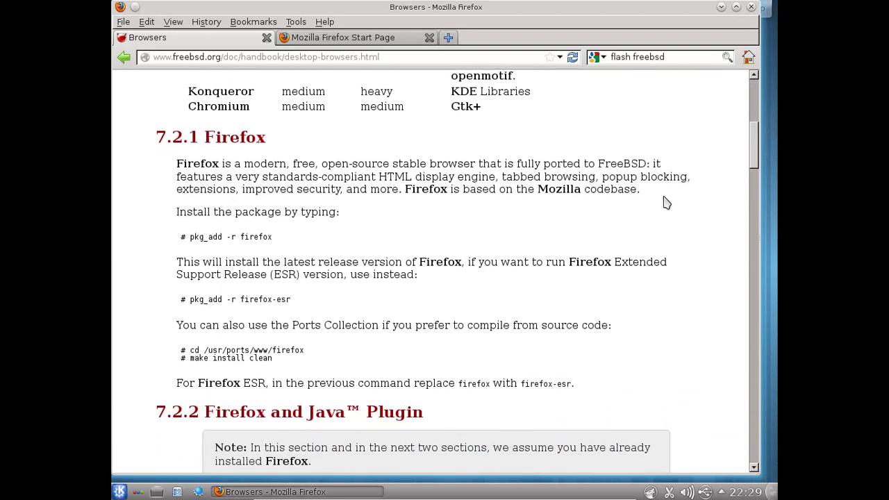
pyautogui.scroll(-5, 663, 202)
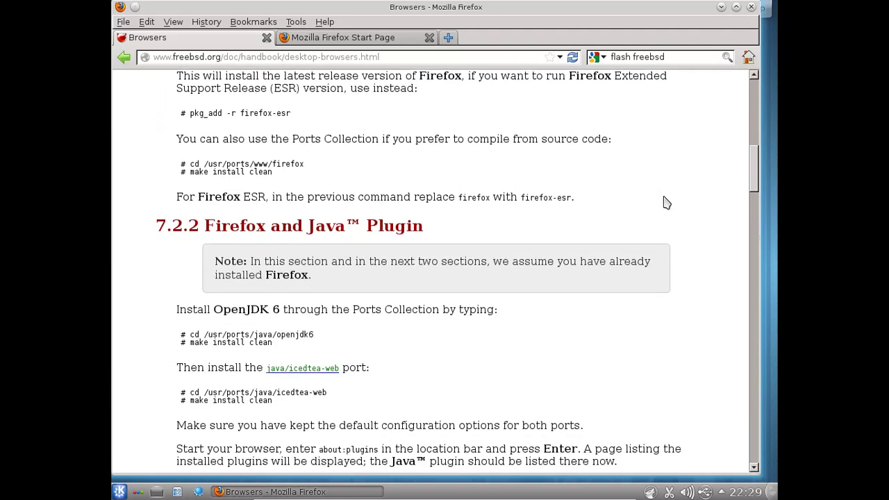
pyautogui.scroll(-5, 664, 202)
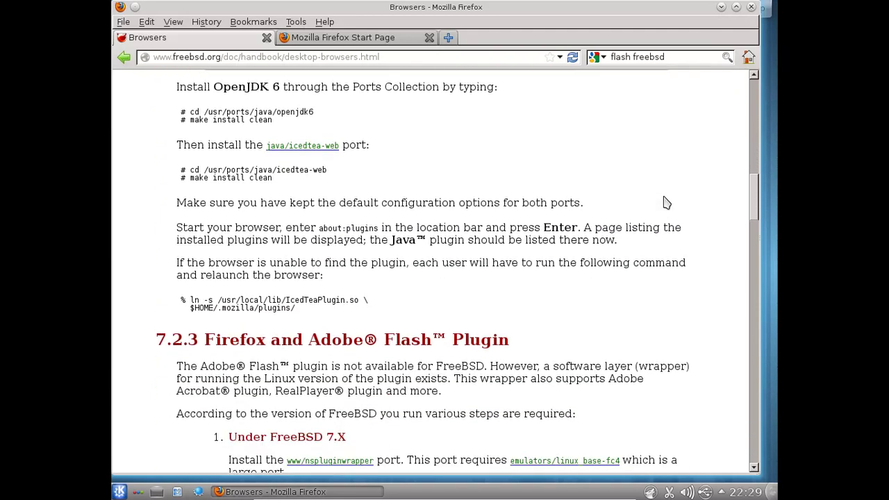
pyautogui.scroll(-3, 663, 202)
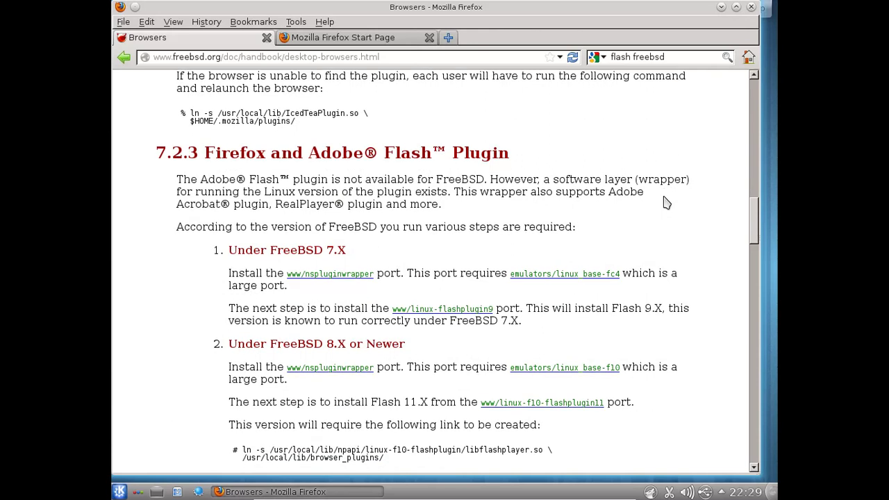
pyautogui.scroll(-1, 665, 202)
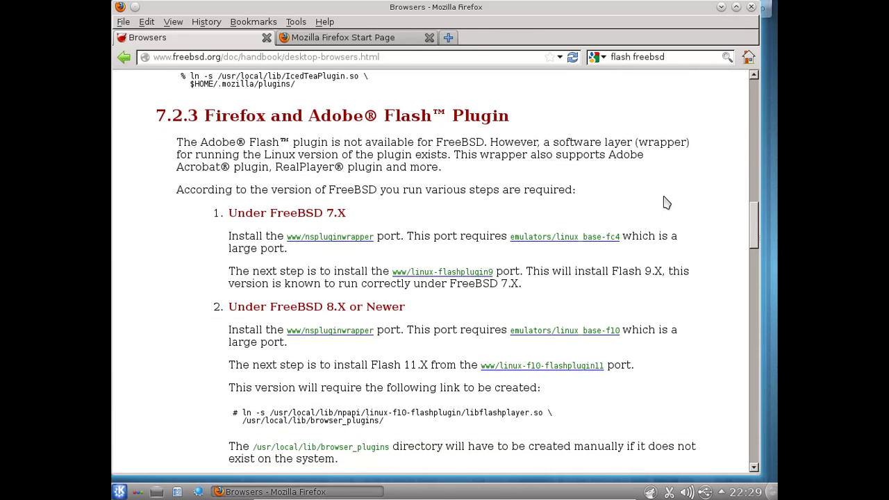
pyautogui.scroll(-2, 666, 202)
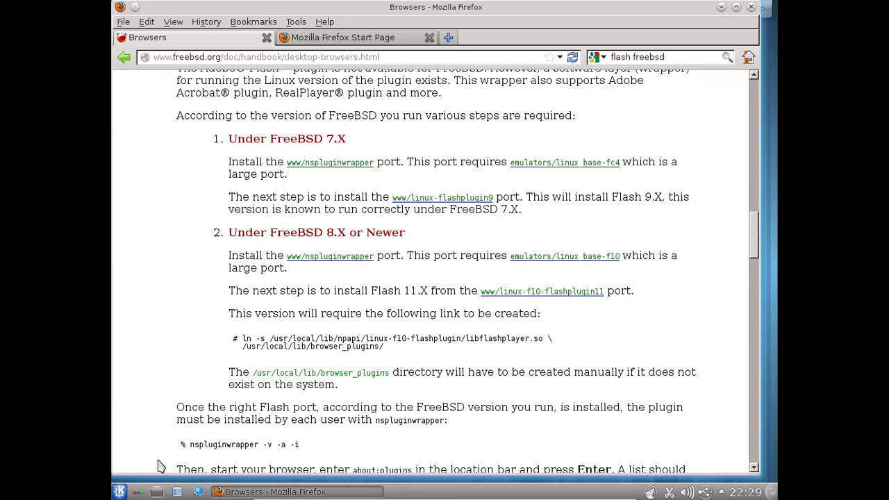
pyautogui.click(120, 492)
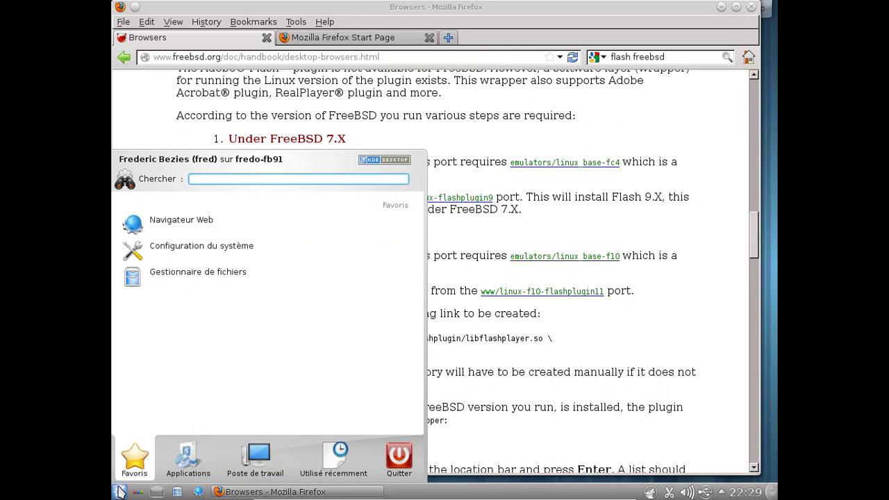
pyautogui.write('konsole')
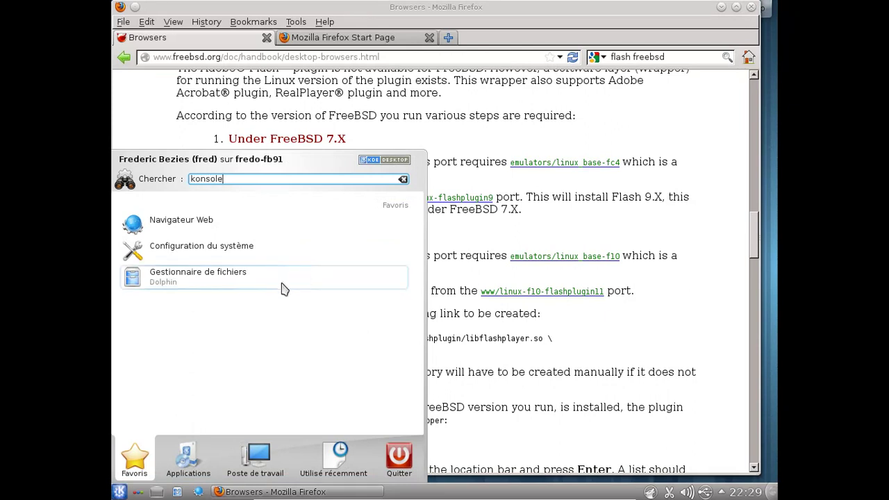
pyautogui.click(283, 289)
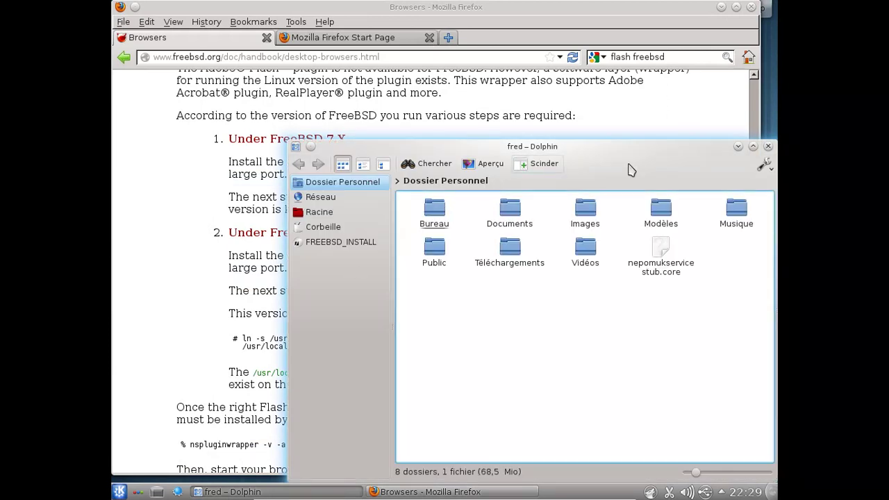
pyautogui.click(769, 147)
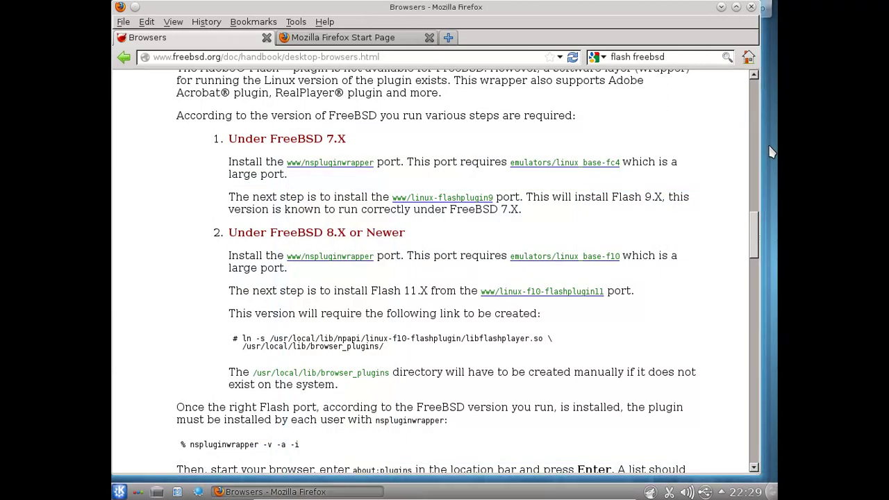
# Search the application launcher for konsole and launch Konsole
pyautogui.click(118, 492)
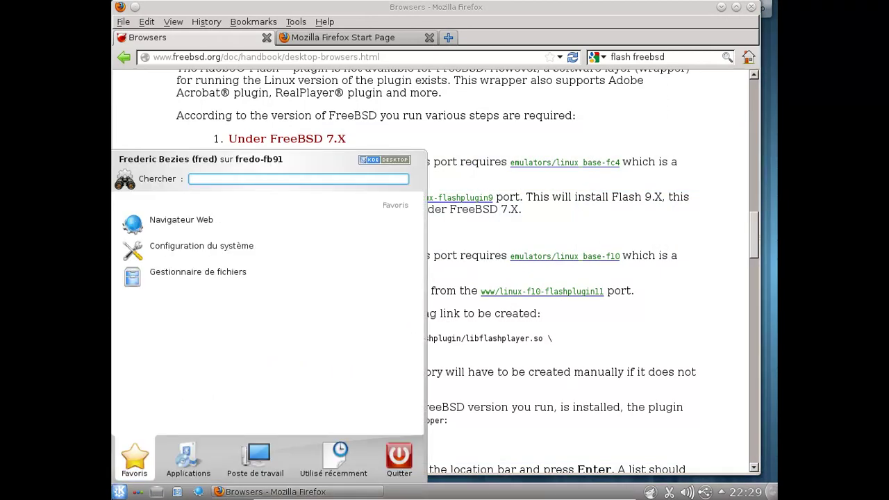
pyautogui.write('konsole')
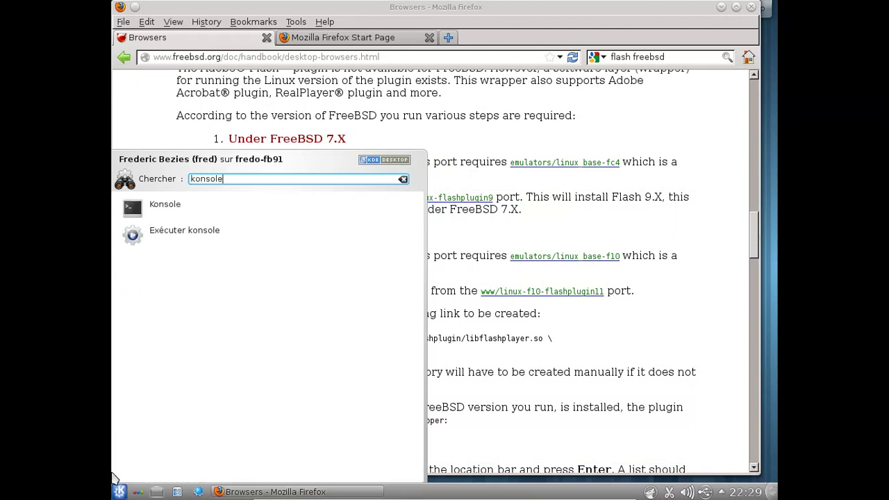
pyautogui.click(194, 205)
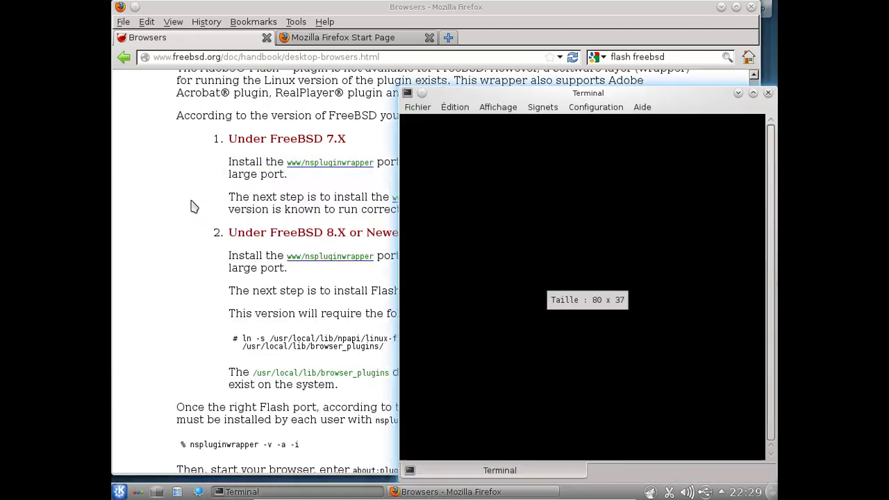
# Switch to the root account with su, entering the root password
pyautogui.write('su')
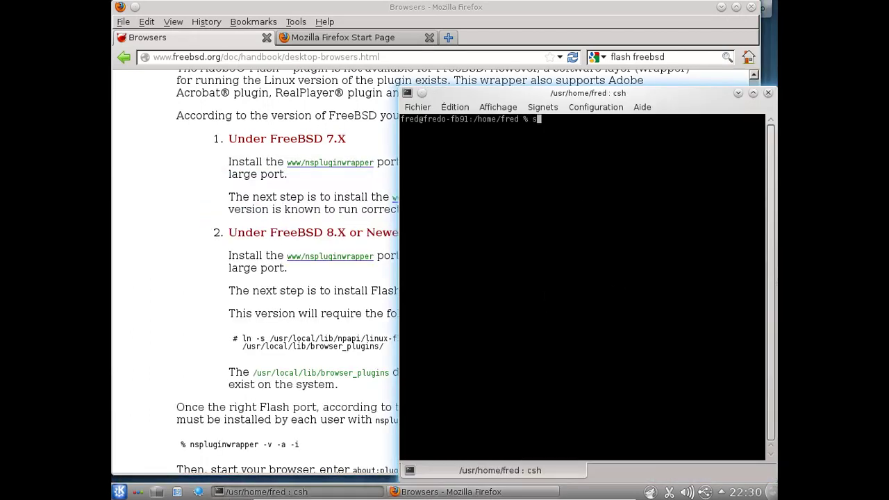
pyautogui.press('Return')
pyautogui.press('Return')
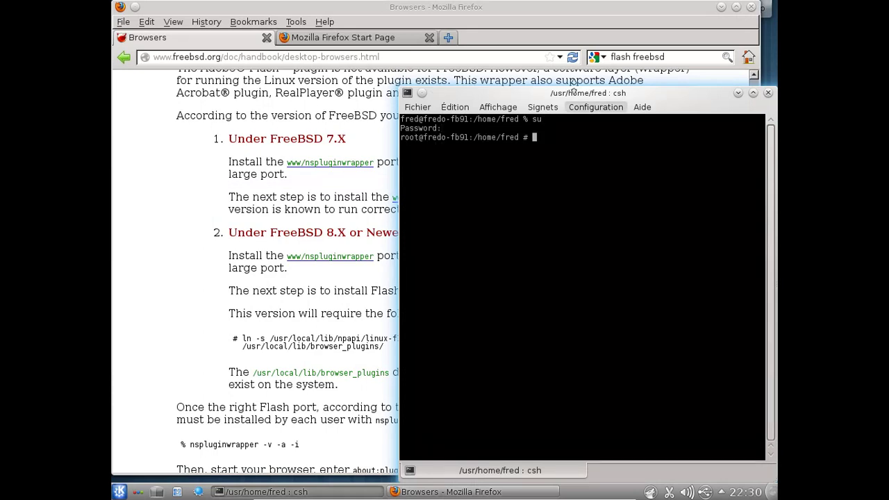
# Move the terminal lower over the handbook page and try to install the plugin wrapper with pkg_add -v nspluginwrapper
pyautogui.moveTo(585, 98); pyautogui.dragTo(532, 239)
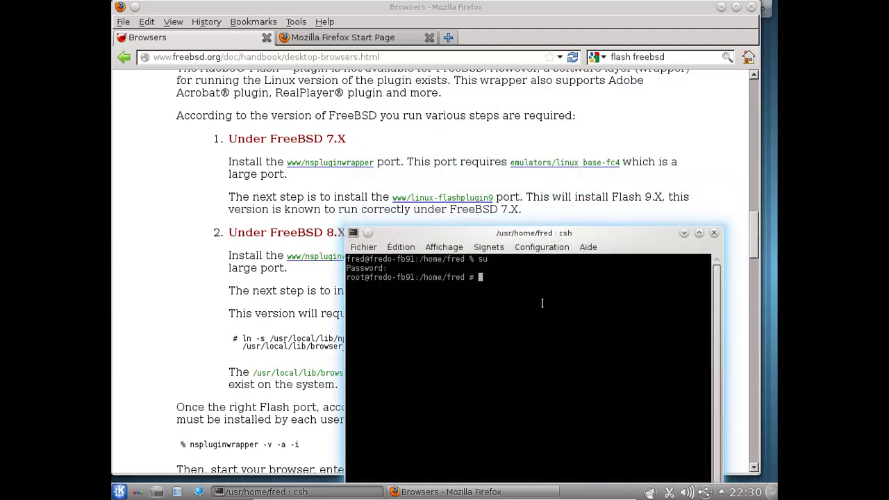
pyautogui.write('pkg_add -v nspluginwrapper')
pyautogui.press('Return')
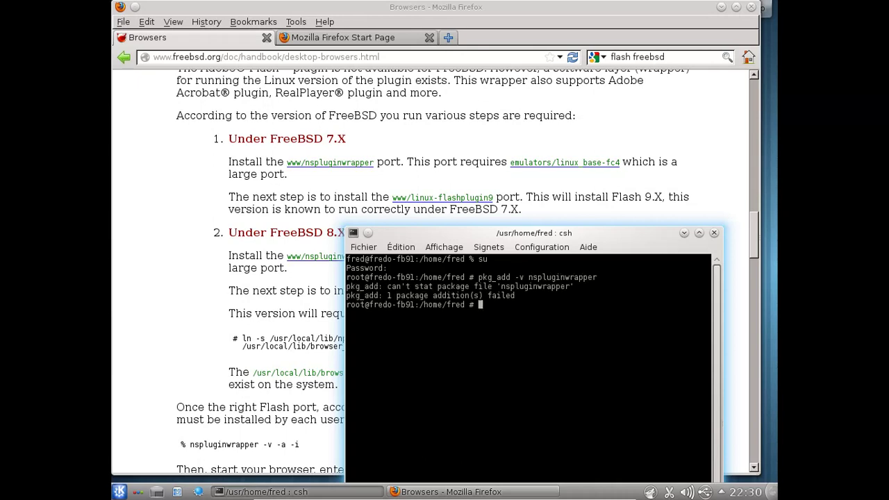
# Recall the last command, change its option to -r and run pkg_add -r nspluginwrapper
pyautogui.press('Up')
pyautogui.press('Left')
pyautogui.press('Left')
pyautogui.press('Left')
pyautogui.press('Left')
pyautogui.press('Left')
pyautogui.press('Left')
pyautogui.press('Left')
pyautogui.press('Left')
pyautogui.press('Left')
pyautogui.press('Left')
pyautogui.press('Left')
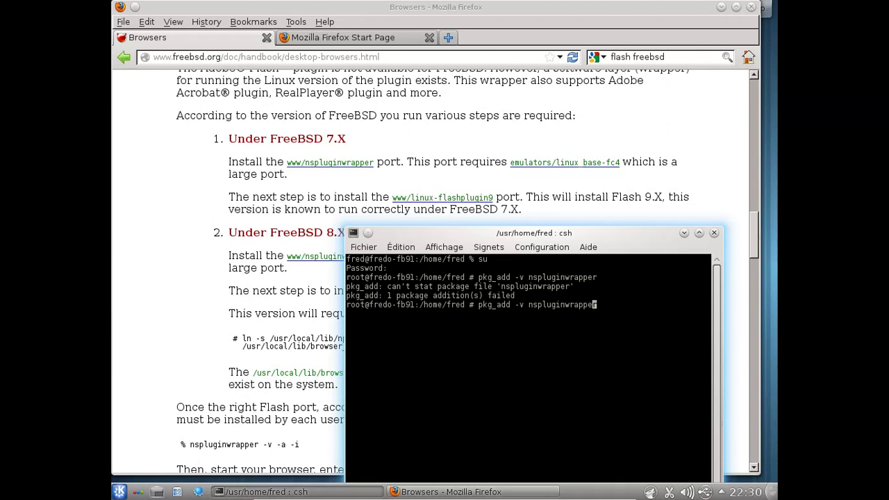
pyautogui.press('Left')
pyautogui.press('Left')
pyautogui.press('Left')
pyautogui.press('Left')
pyautogui.press('Left')
pyautogui.press('Left')
pyautogui.write('r-')
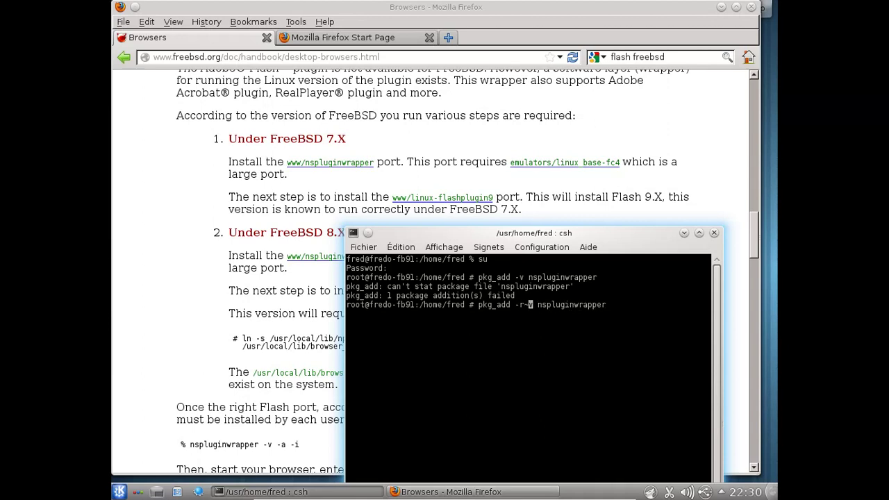
pyautogui.press('Delete')
pyautogui.press('BackSpace')
pyautogui.press('Return')
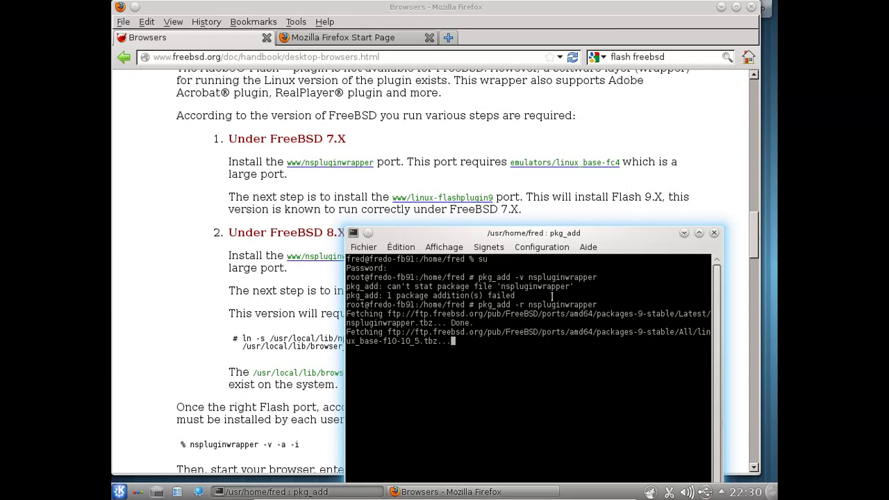
# Move the terminal window higher and open ftp.fr.freebsd.org in a new Firefox tab
pyautogui.moveTo(579, 228); pyautogui.dragTo(583, 72)
pyautogui.click(118, 194)
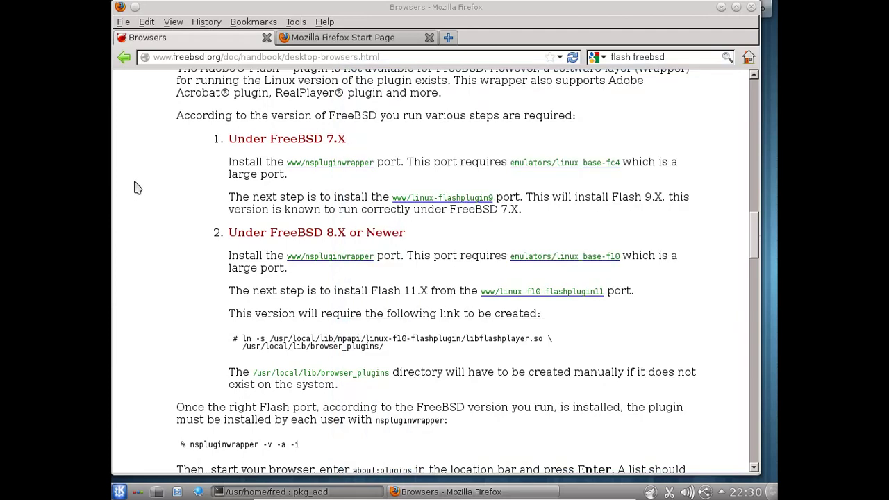
pyautogui.click(448, 38)
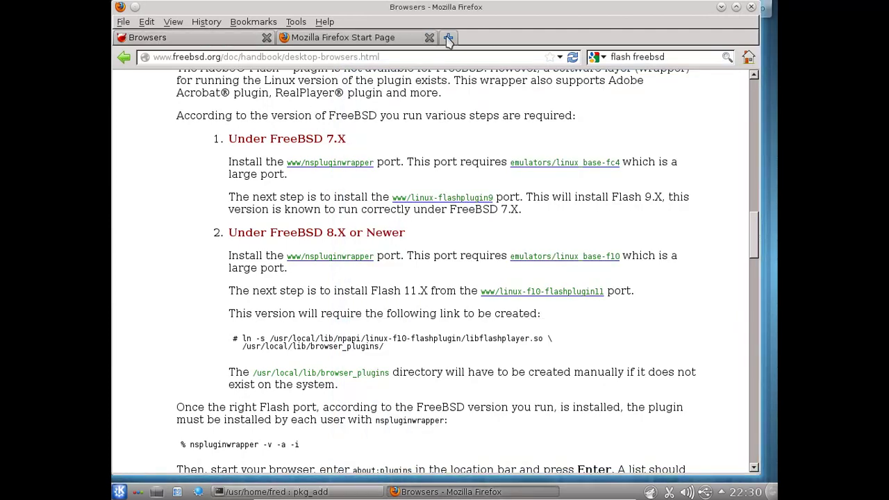
pyautogui.write('ftp')
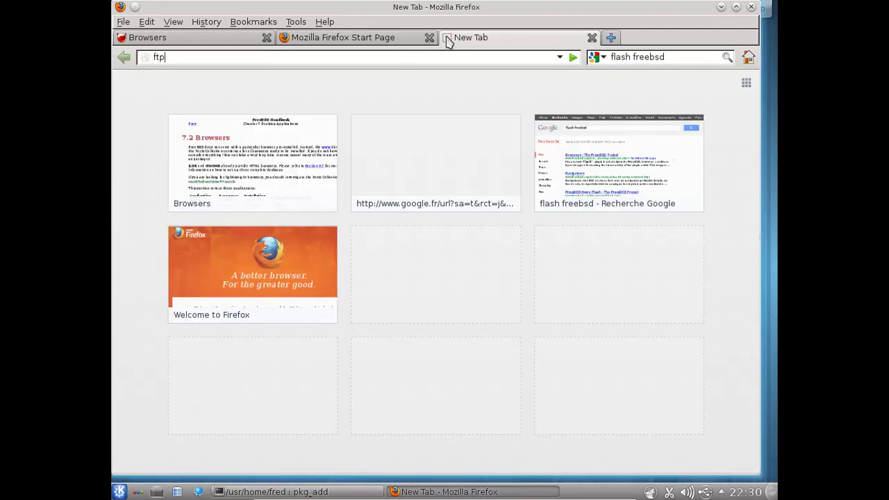
pyautogui.write('.fr.Free')
pyautogui.press('BackSpace')
pyautogui.press('BackSpace')
pyautogui.write('eebsd.org')
pyautogui.press('Return')
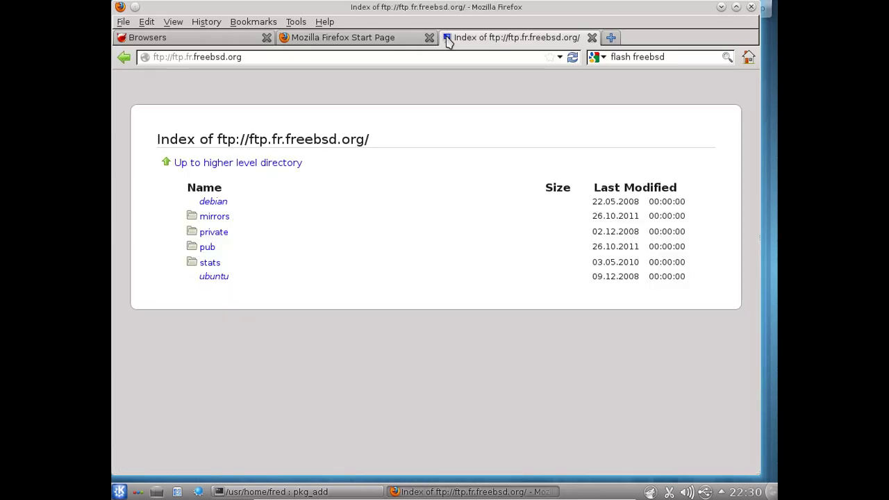
# Browse the FTP server to the pub/FreeBSD/ports directory
pyautogui.click(208, 250)
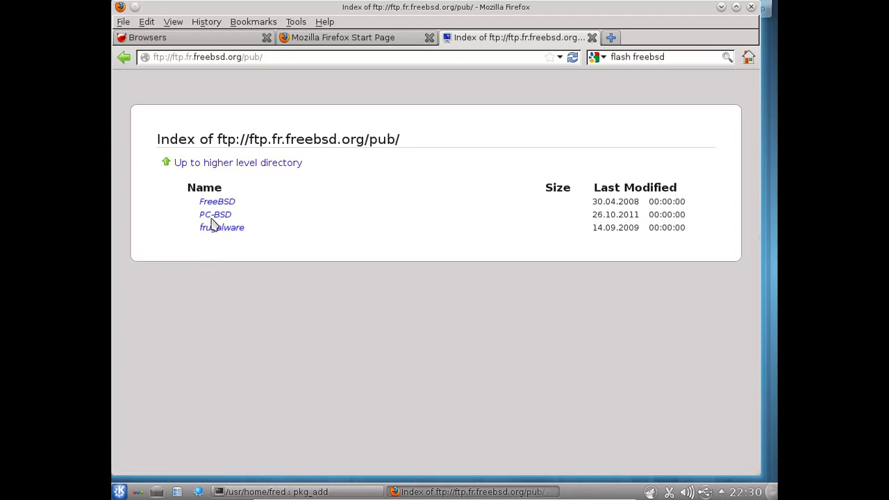
pyautogui.click(220, 204)
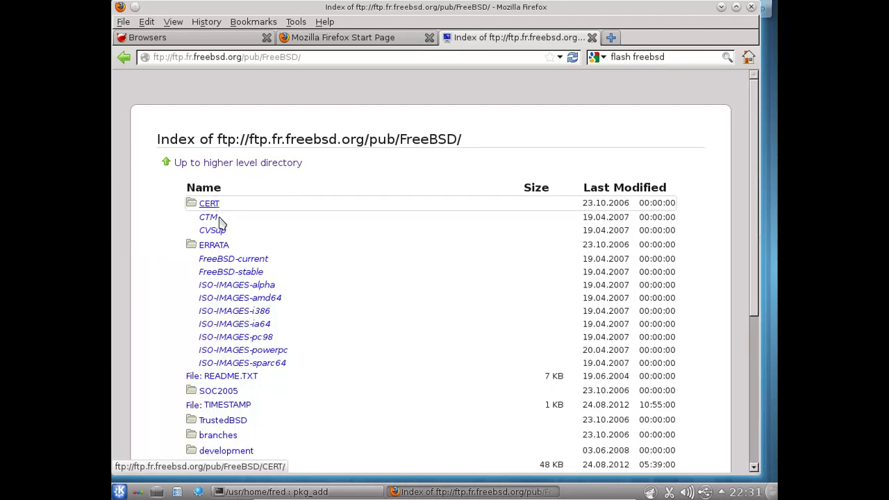
pyautogui.scroll(-6, 344, 284)
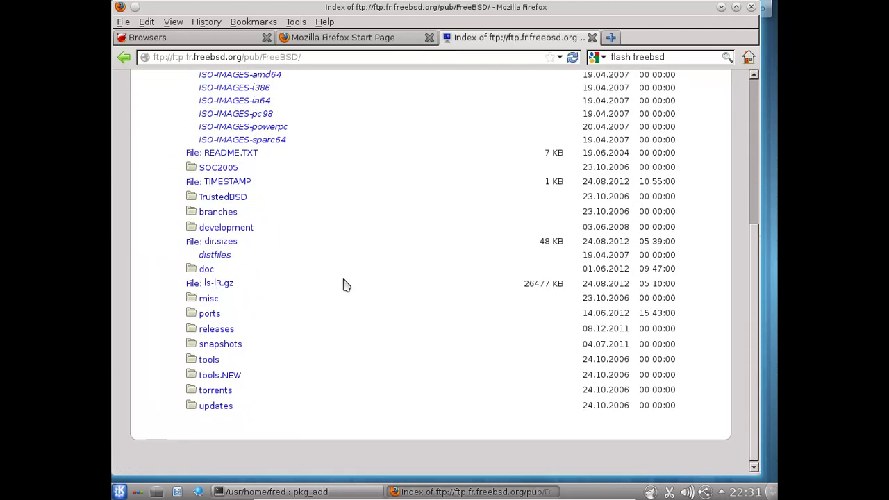
pyautogui.click(210, 311)
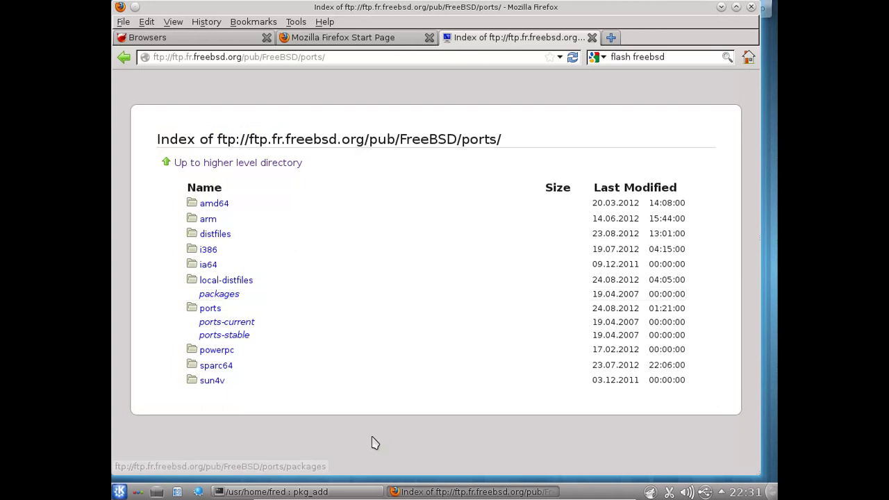
# Check the terminal output and the handbook's Flash instructions, and shorten the recalled terminal command to pkg_add -rv
pyautogui.click(340, 492)
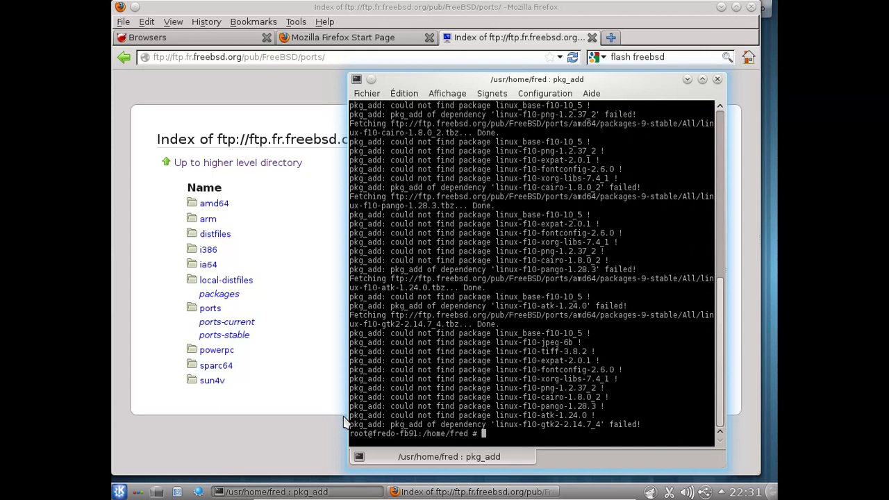
pyautogui.press('Up')
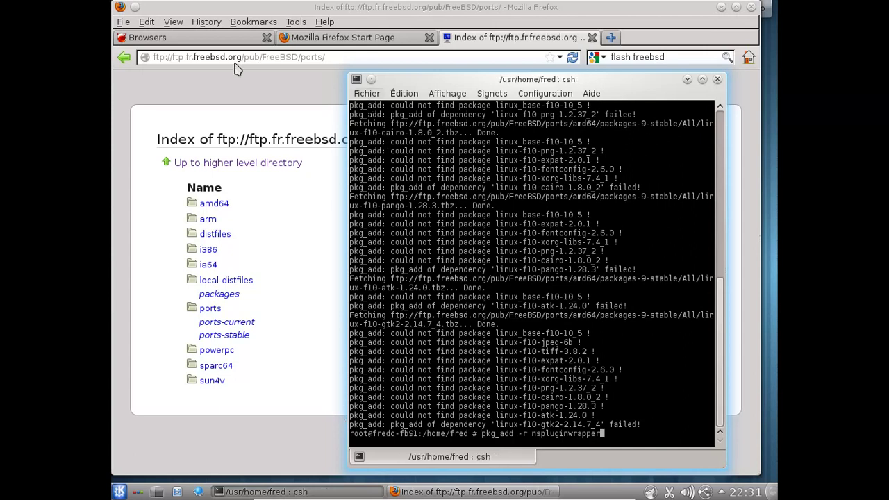
pyautogui.click(188, 41)
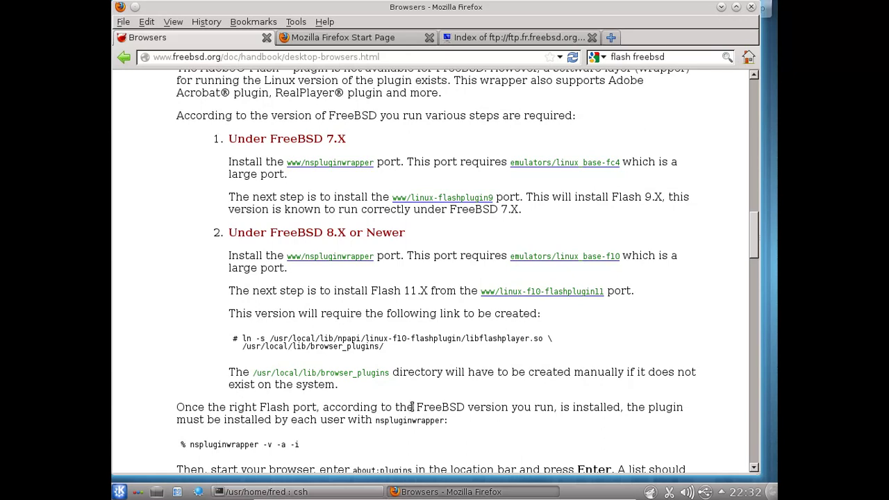
pyautogui.click(264, 492)
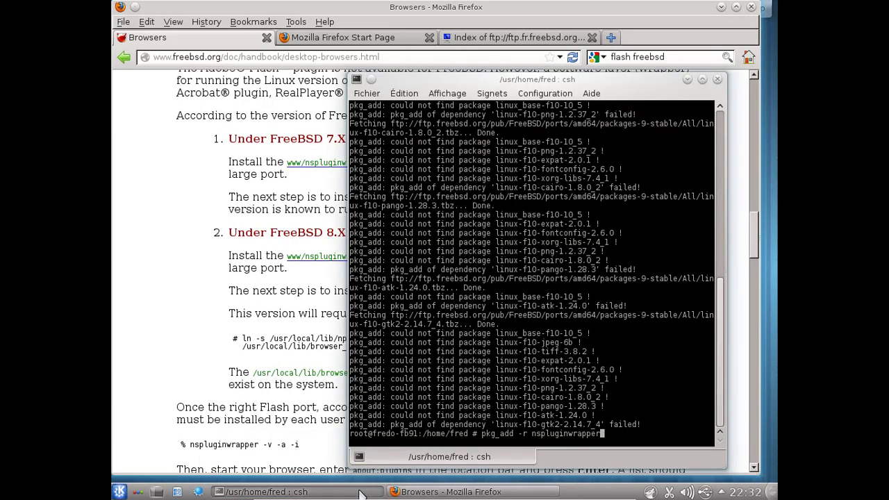
pyautogui.press('BackSpace')
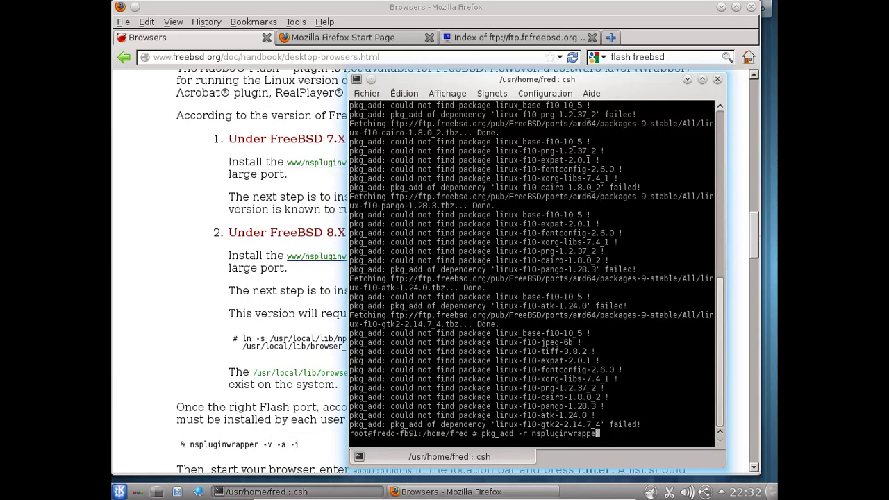
pyautogui.press('BackSpace')
pyautogui.press('BackSpace')
pyautogui.press('BackSpace')
pyautogui.press('BackSpace')
pyautogui.press('BackSpace')
pyautogui.press('BackSpace')
pyautogui.press('BackSpace')
pyautogui.press('BackSpace')
pyautogui.press('BackSpace')
pyautogui.press('BackSpace')
pyautogui.press('BackSpace')
pyautogui.press('BackSpace')
pyautogui.press('BackSpace')
pyautogui.press('BackSpace')
pyautogui.press('BackSpace')
pyautogui.write('v')
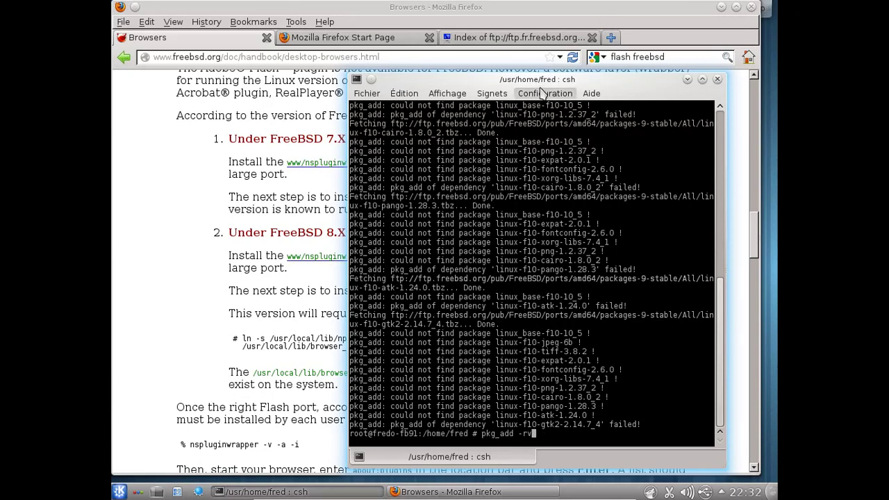
# Reposition the terminal window over the handbook page and run pkg_add -rv linux_base-f10
pyautogui.moveTo(540, 82); pyautogui.dragTo(382, 308)
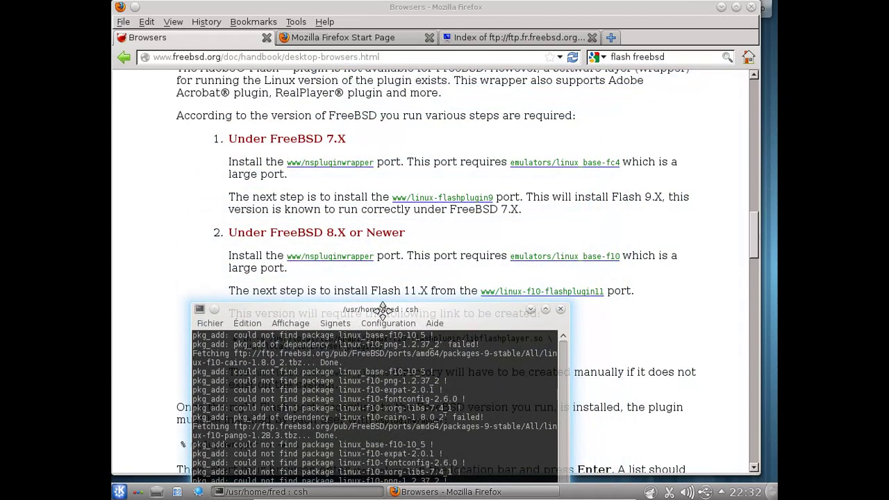
pyautogui.moveTo(382, 308); pyautogui.dragTo(385, 87)
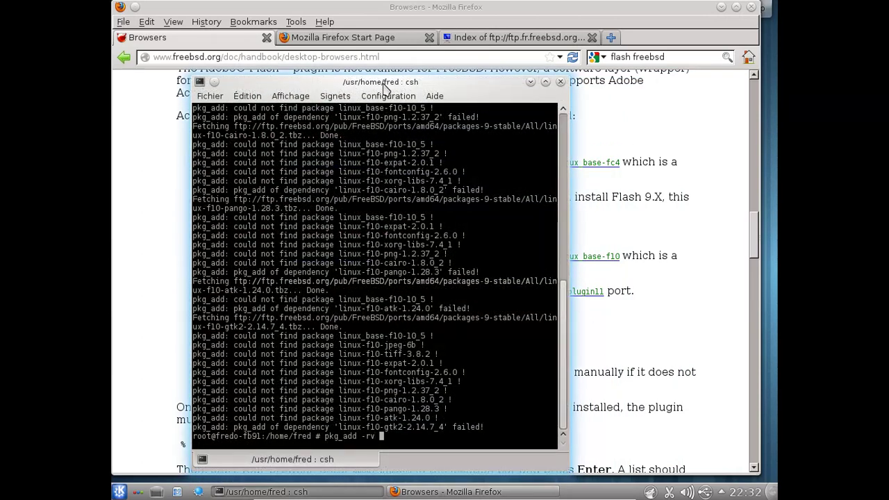
pyautogui.write('linux-f1')
pyautogui.press('BackSpace')
pyautogui.press('BackSpace')
pyautogui.press('BackSpace')
pyautogui.write('_base-f10-')
pyautogui.press('BackSpace')
pyautogui.press('Return')
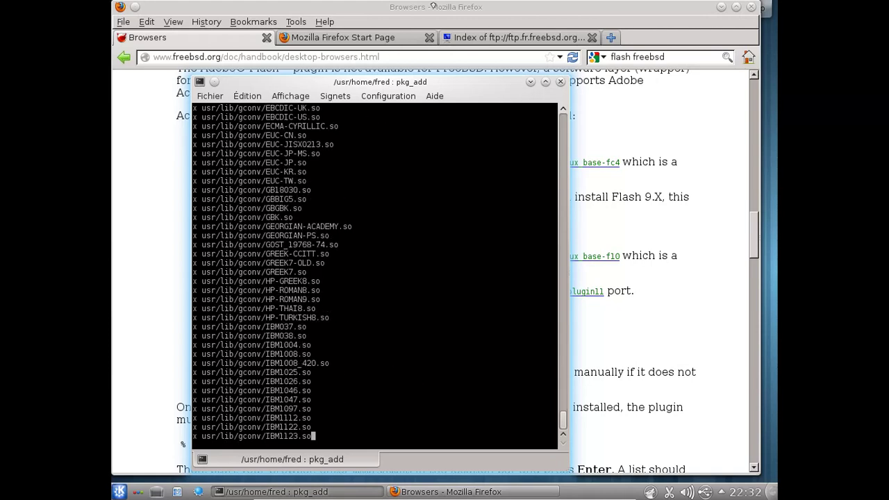
# Return to the FTP index tab in Firefox and browse to amd64/packages-9-stable
pyautogui.click(516, 38)
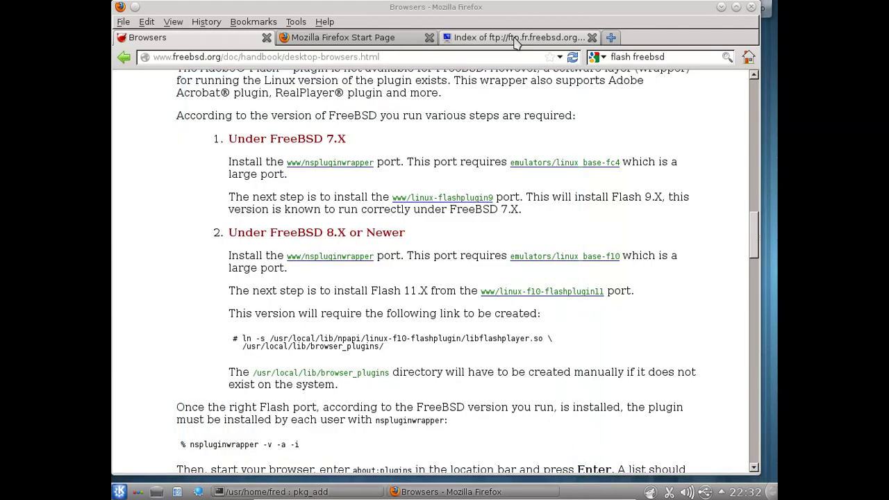
pyautogui.click(516, 39)
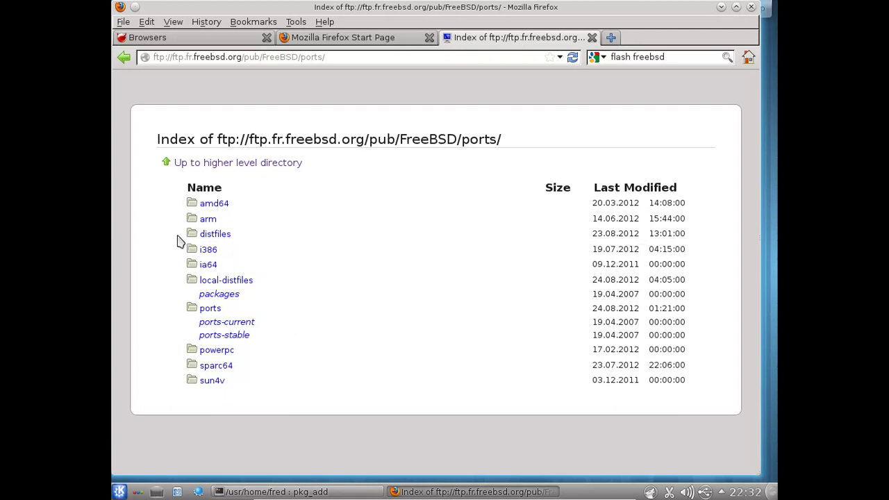
pyautogui.click(213, 204)
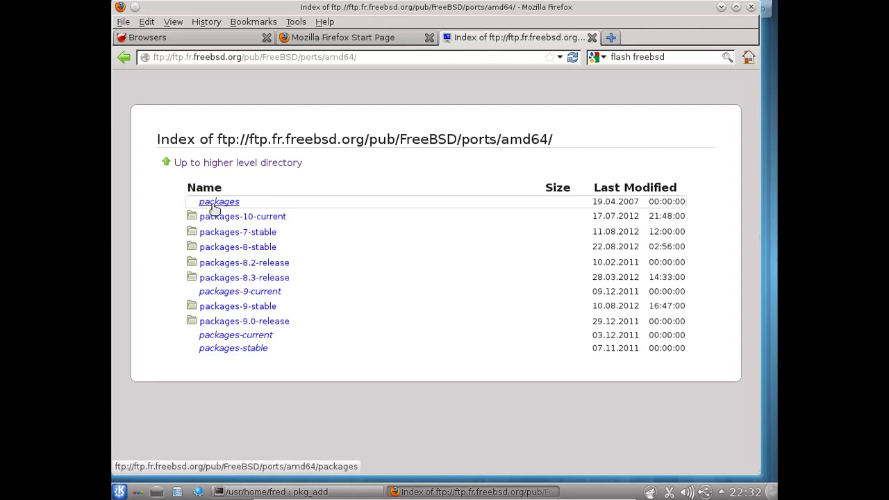
pyautogui.click(237, 309)
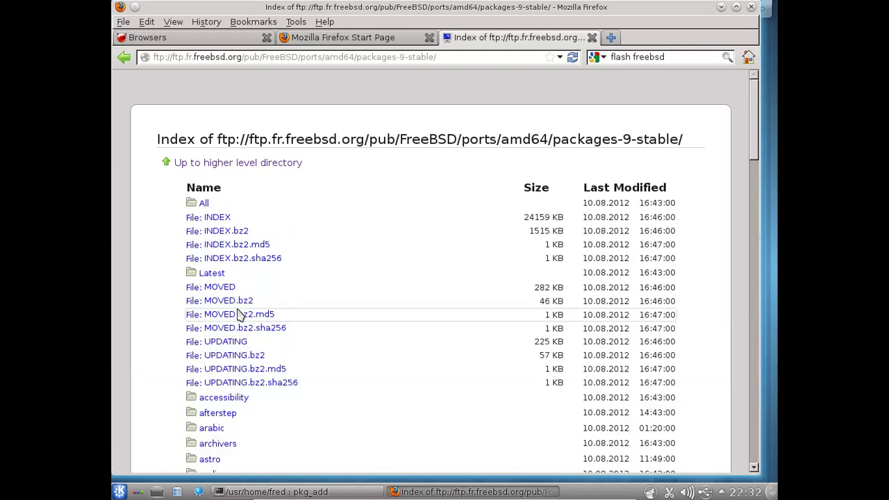
# Open the www directory of the packages-9-stable listing and check the package installation's progress in the terminal
pyautogui.scroll(-12, 292, 226)
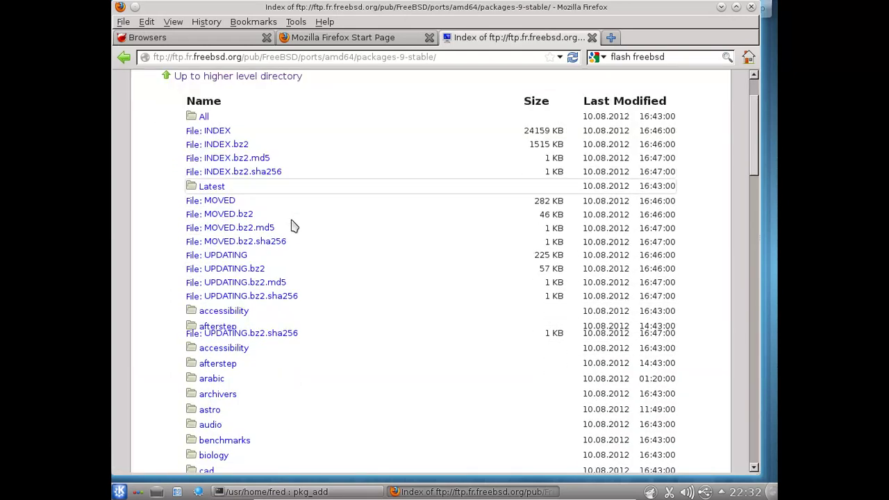
pyautogui.scroll(-9, 292, 226)
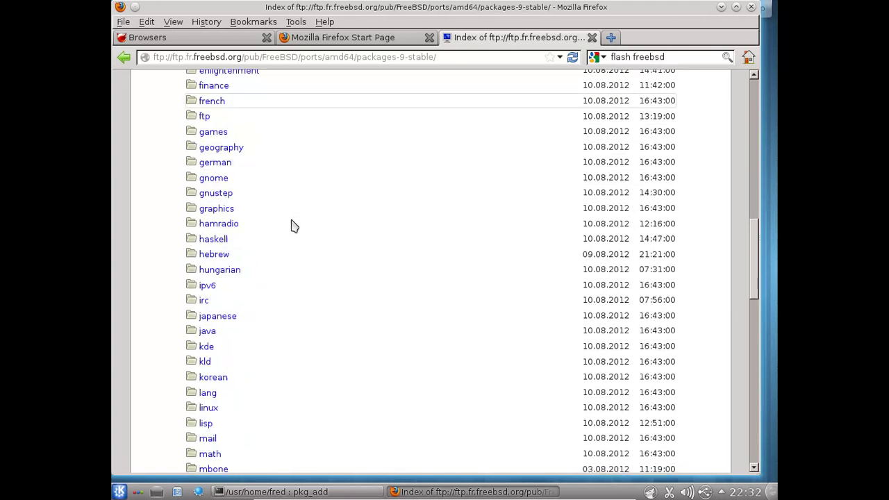
pyautogui.scroll(-10, 292, 226)
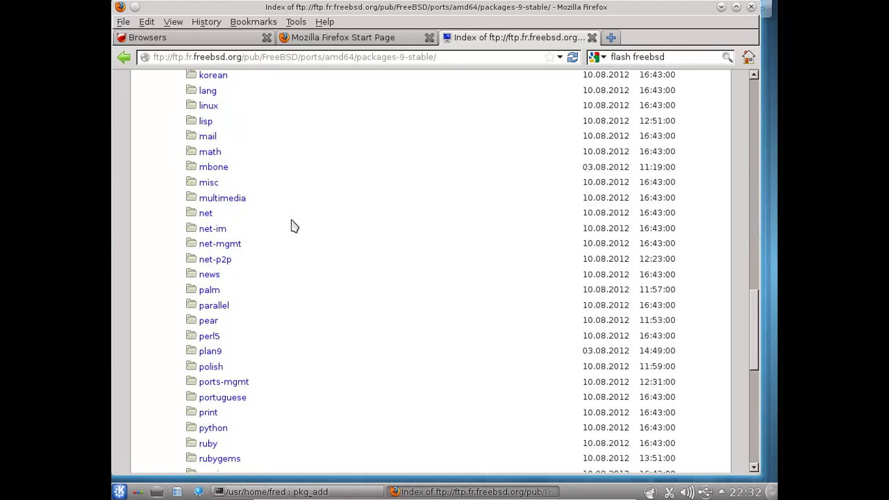
pyautogui.scroll(-3, 292, 225)
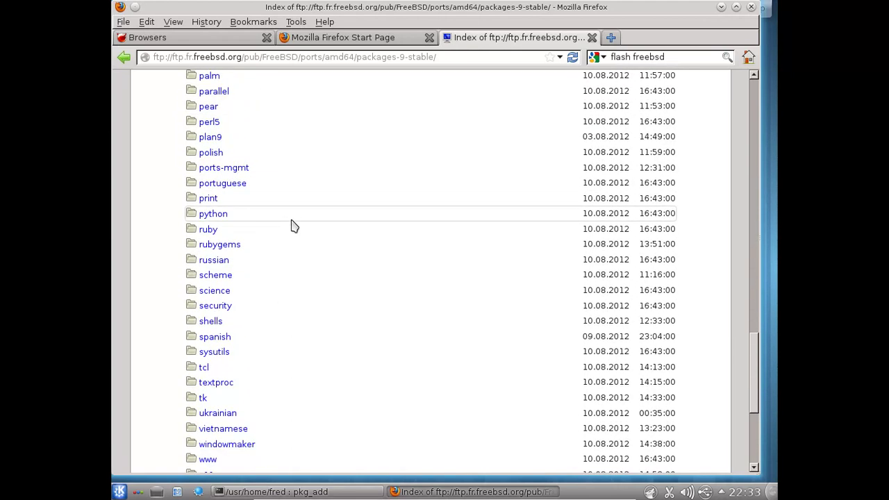
pyautogui.click(209, 459)
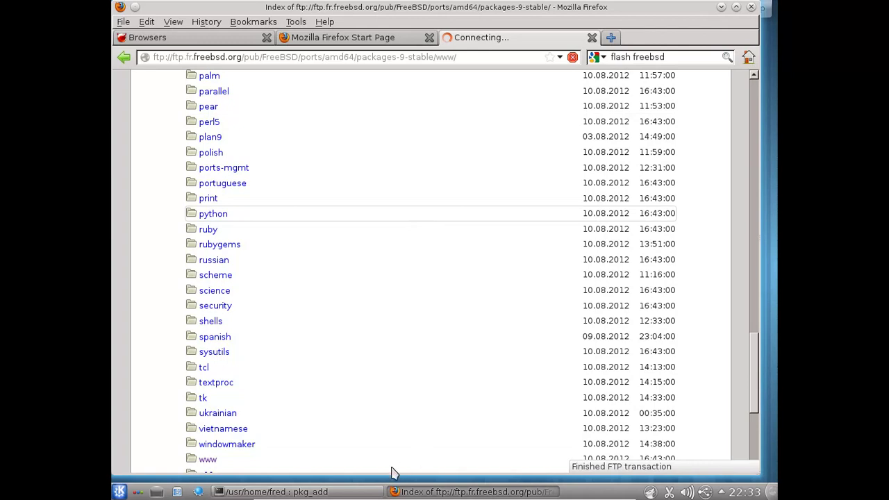
pyautogui.click(361, 492)
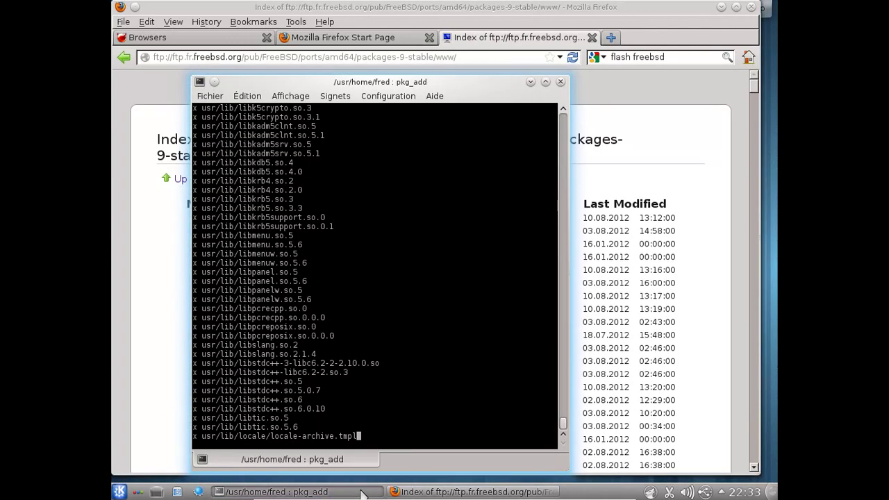
pyautogui.click(742, 206)
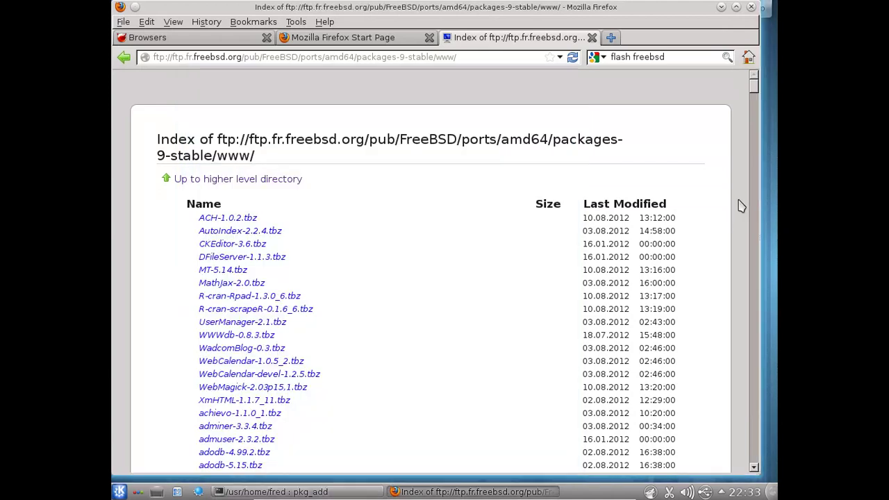
# Search the www package listing for firefox, advance through the matches to firefox-i18n-14.0.1.tbz, and close the FTP tab
pyautogui.scroll(-2, 742, 207)
pyautogui.hotkey('ctrl', 'f')
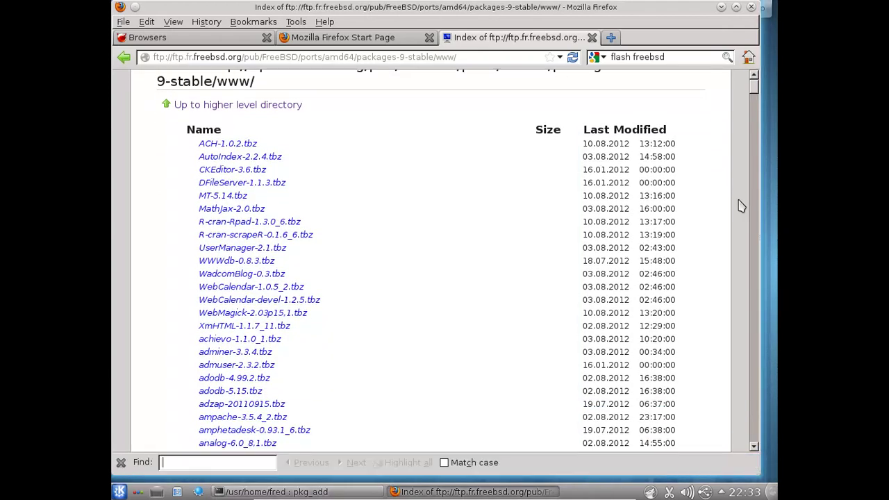
pyautogui.write('firefox')
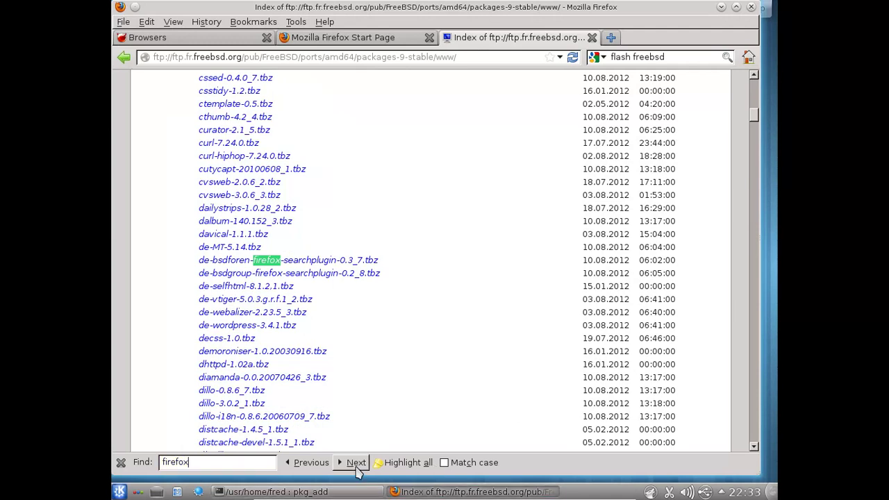
pyautogui.click(356, 463)
pyautogui.click(356, 463)
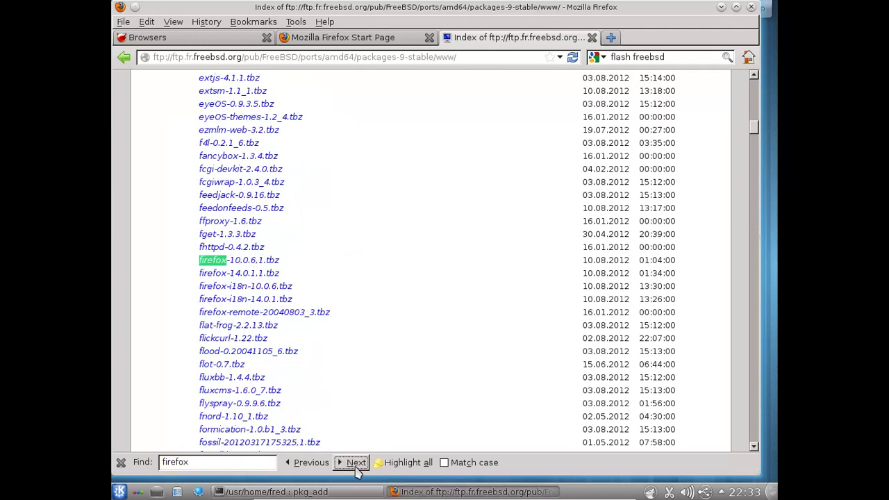
pyautogui.click(355, 462)
pyautogui.click(355, 463)
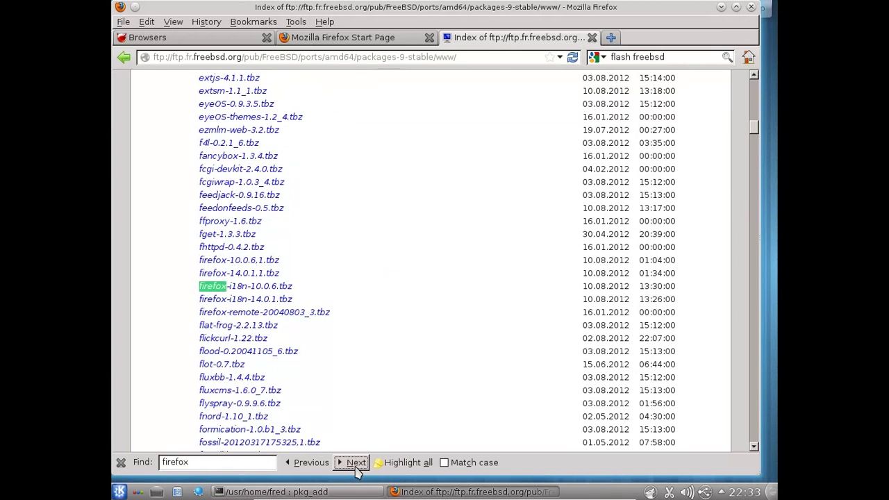
pyautogui.click(355, 462)
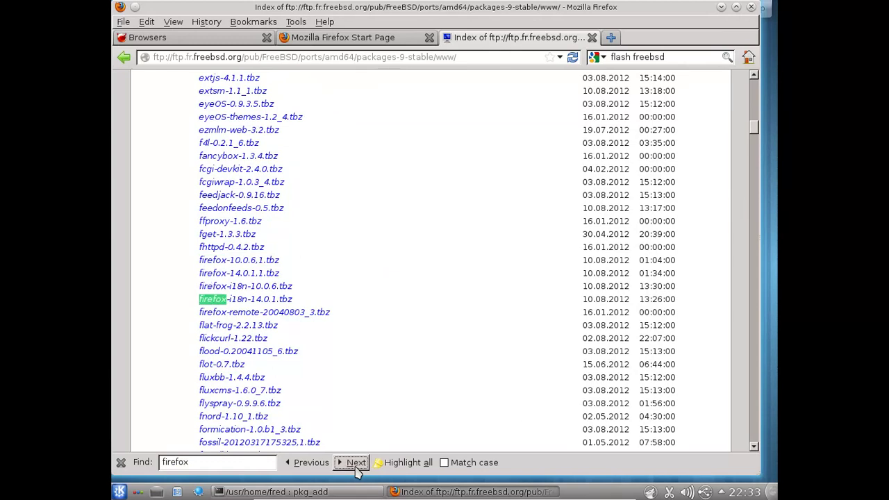
pyautogui.click(121, 462)
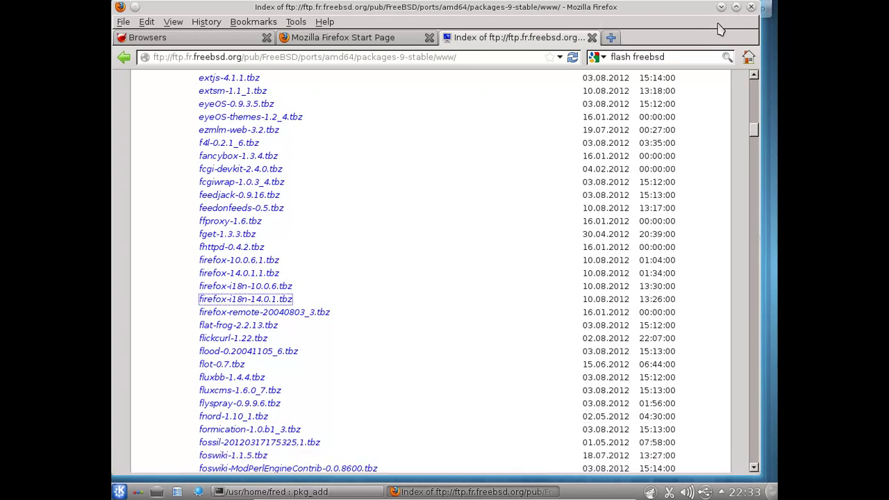
pyautogui.click(592, 38)
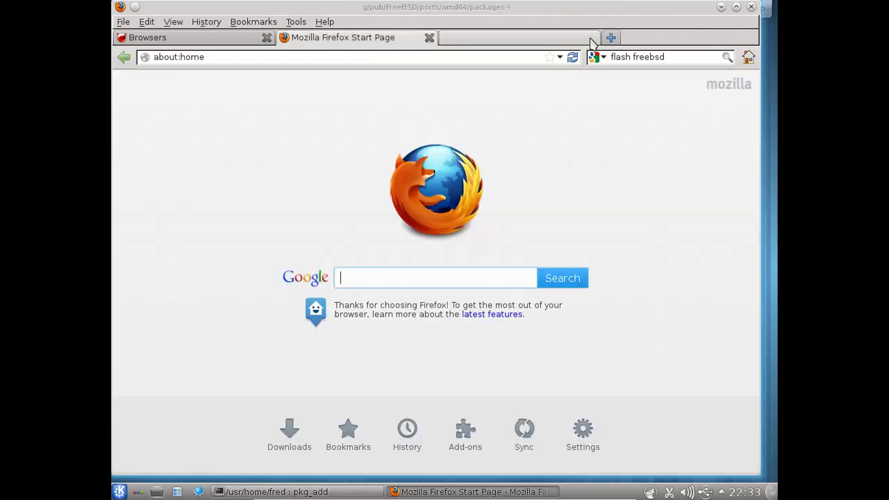
# Open a second terminal session, switch to root with su and the root password, and run pkg_add -rv firefox-i18n
pyautogui.click(287, 492)
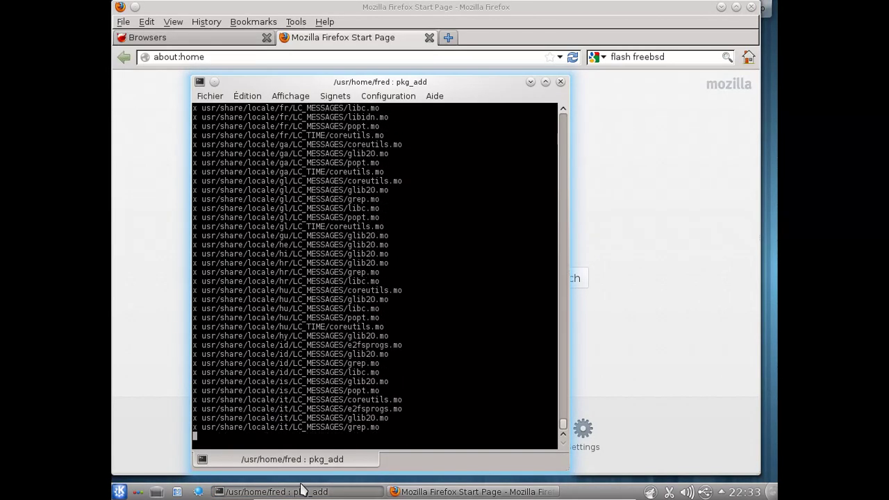
pyautogui.hotkey('ctrl', 'shift', 't')
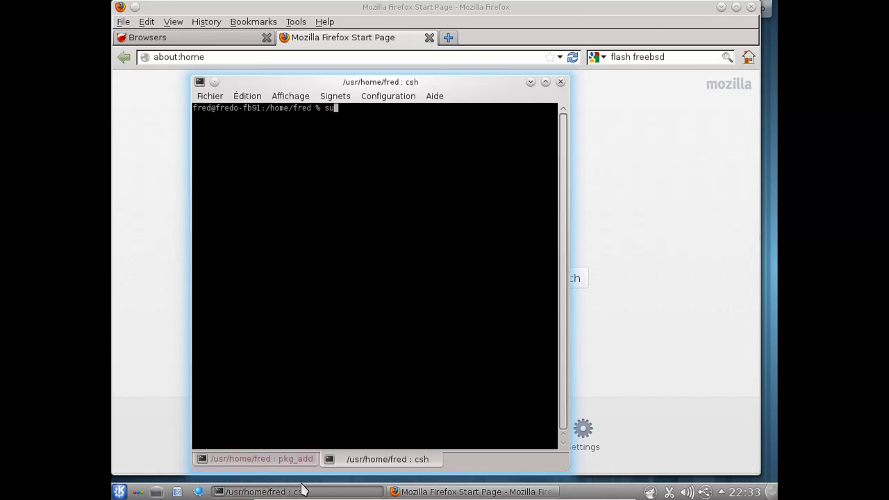
pyautogui.write('su')
pyautogui.press('Return')
pyautogui.press('Return')
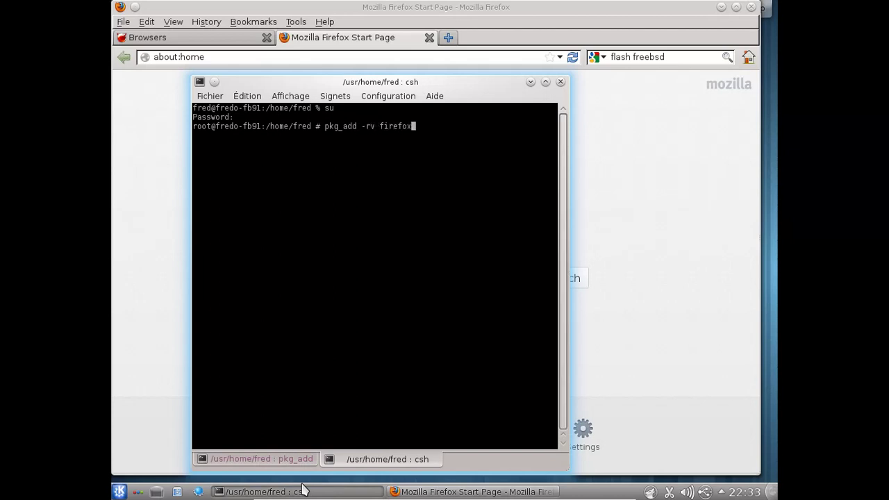
pyautogui.write('pkg_add -rv firefox-i18n')
pyautogui.press('Return')
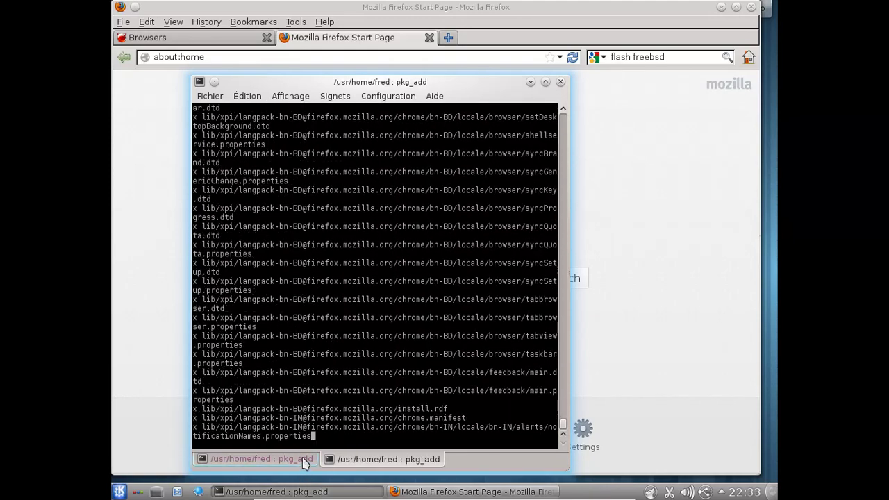
# Check the linux_base-f10 installation output in the first terminal session, and exit its root shell and the session
pyautogui.click(303, 461)
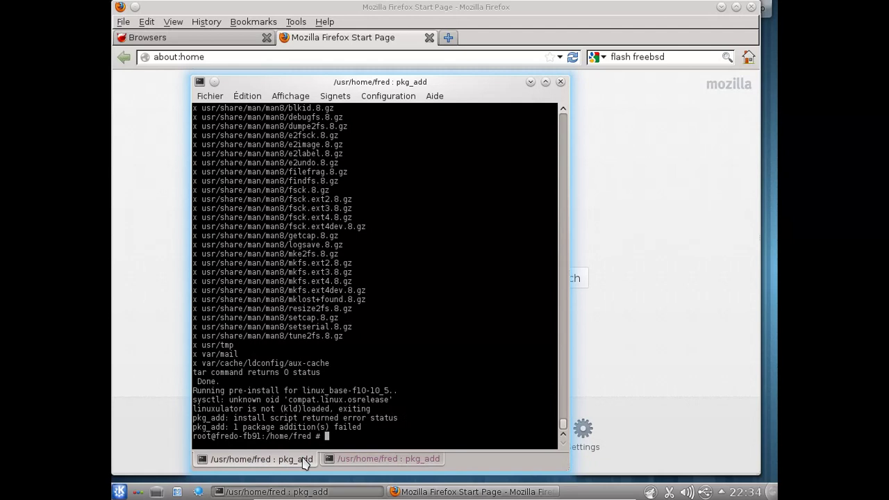
pyautogui.write('exit')
pyautogui.press('Return')
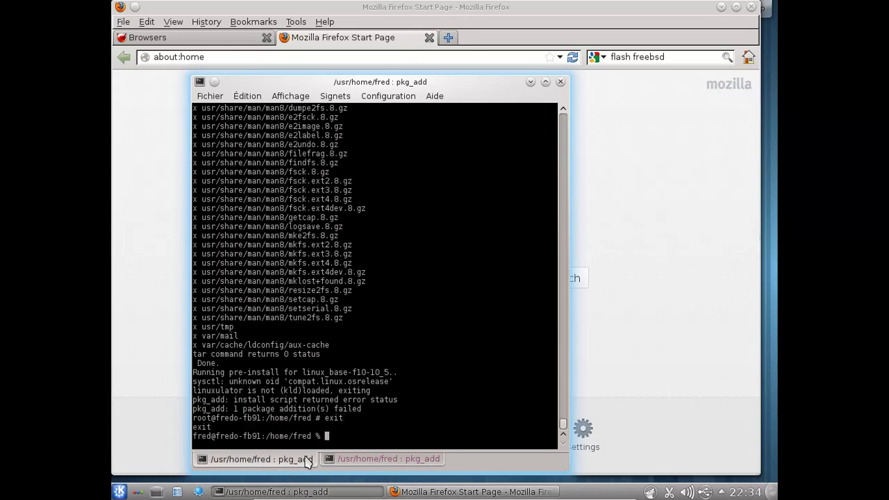
pyautogui.write('exit')
pyautogui.press('Return')
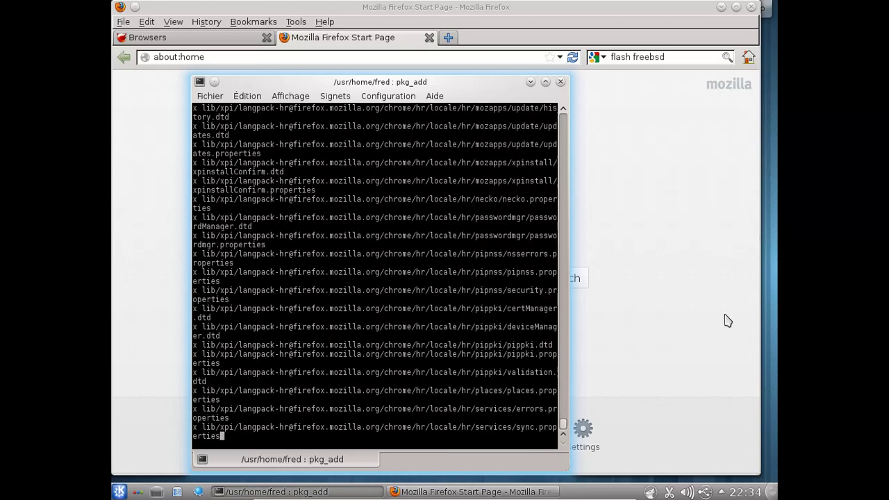
# Clear Firefox's search history and close the browser with all its tabs
pyautogui.click(728, 321)
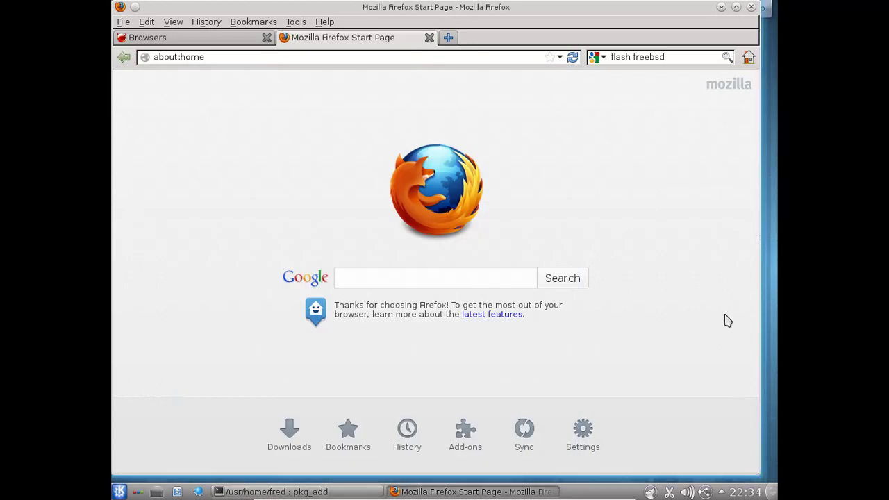
pyautogui.rightClick(646, 57)
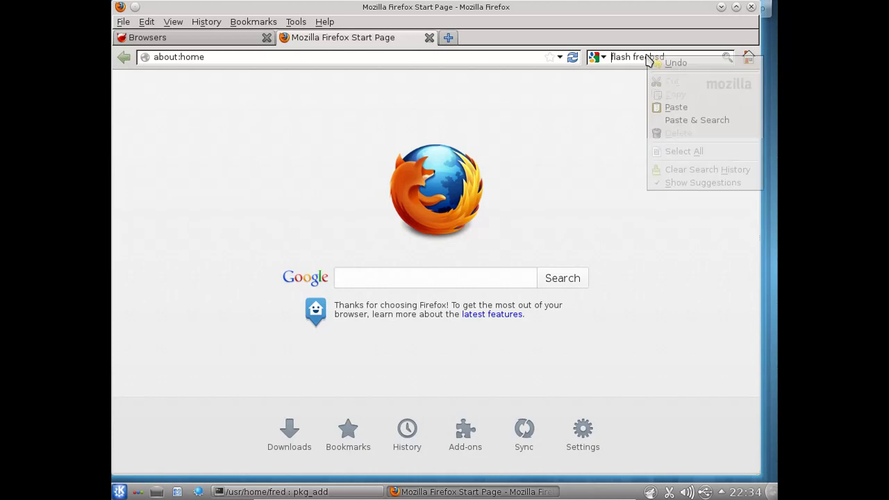
pyautogui.click(688, 172)
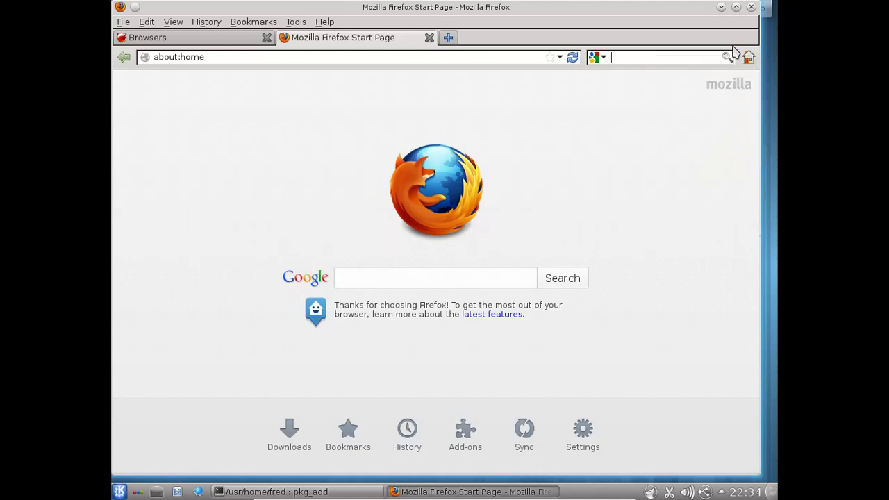
pyautogui.click(752, 9)
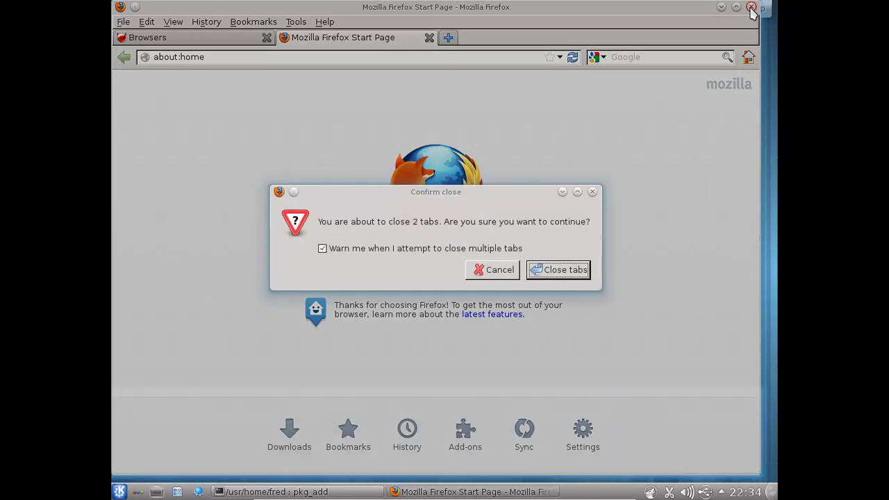
pyautogui.click(571, 272)
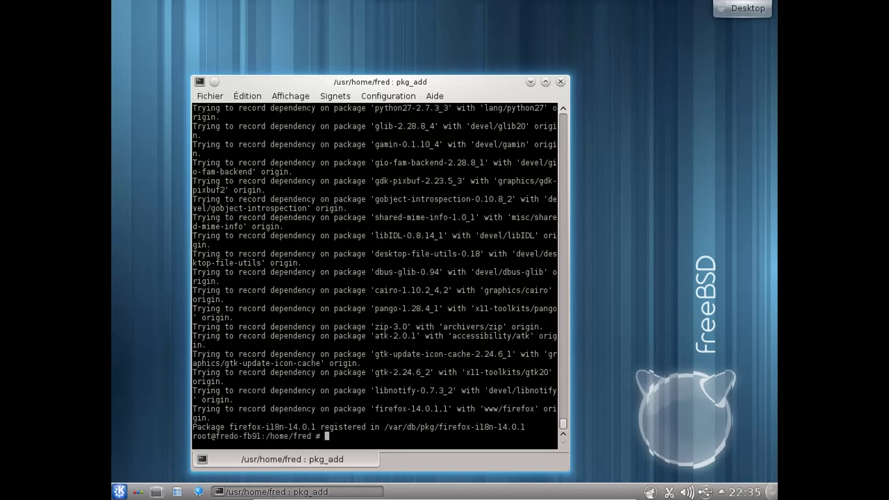
# Exit the root shell and close the remaining terminal session
pyautogui.write('t')
pyautogui.press('Return')
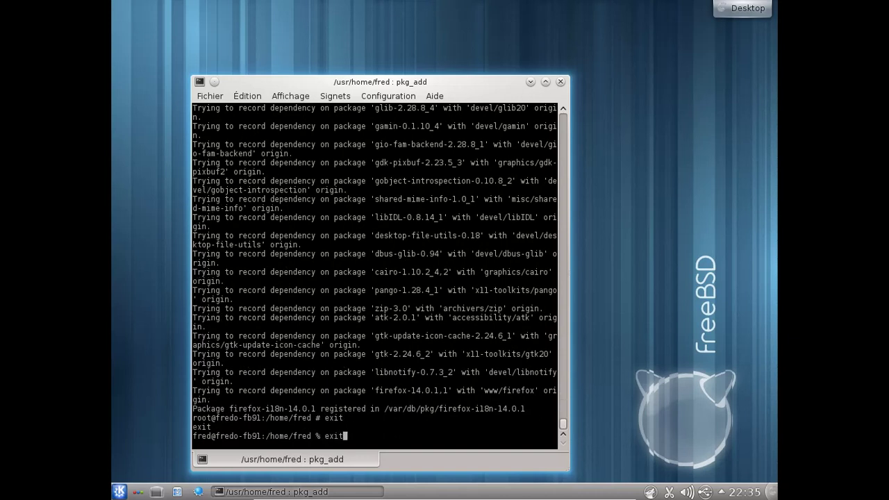
pyautogui.write('exit')
pyautogui.press('Return')
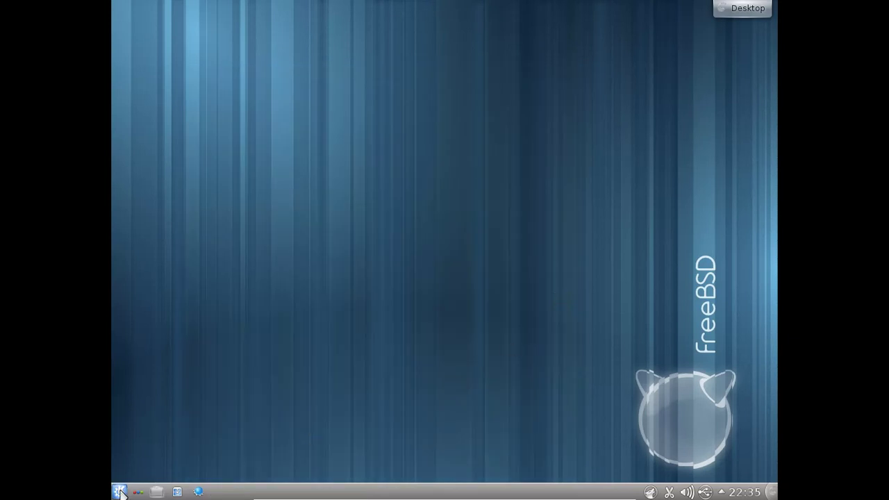
# Search the application launcher for firefox and run it
pyautogui.click(119, 492)
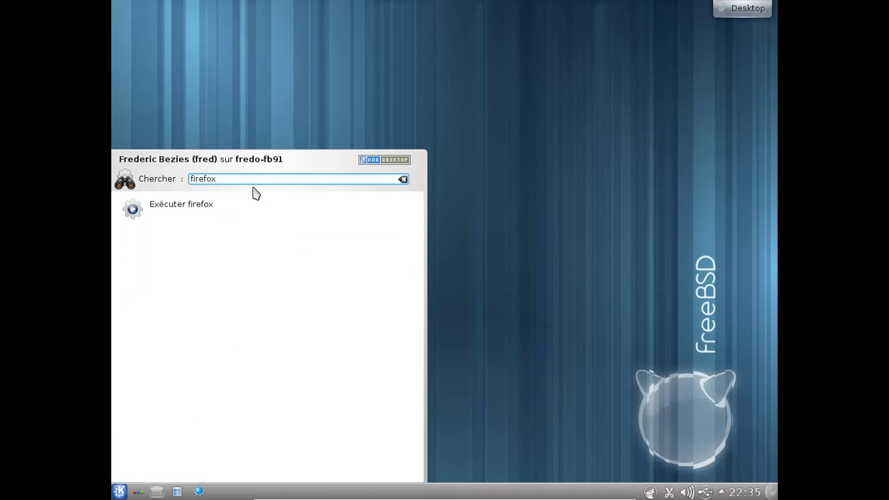
pyautogui.click(222, 207)
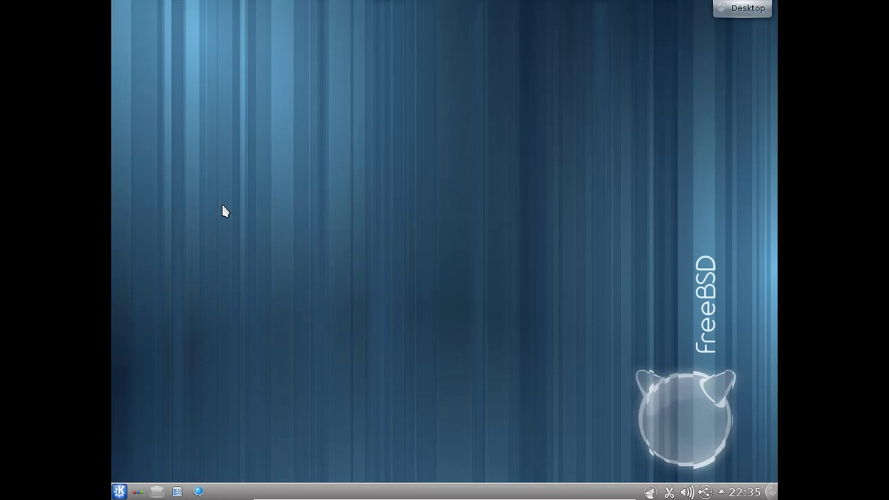
# Try to launch Firefox again from the launcher's Internet applications, and dismiss the resulting dialog
pyautogui.click(119, 489)
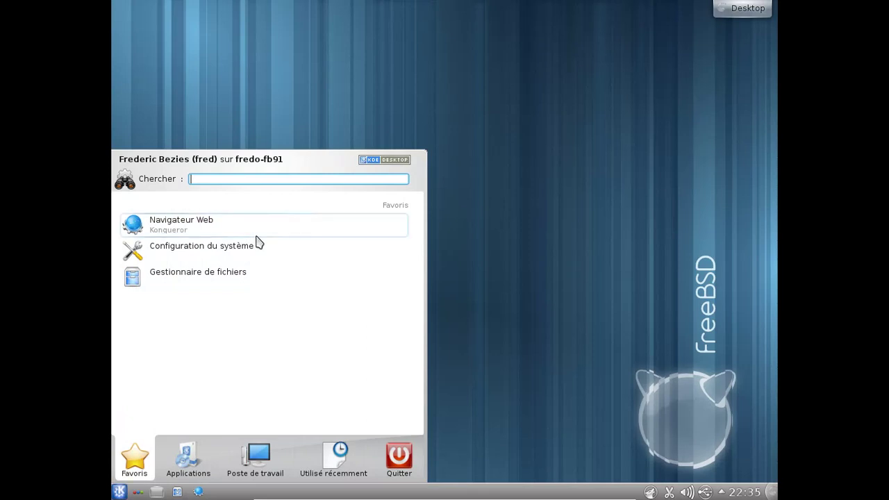
pyautogui.click(201, 456)
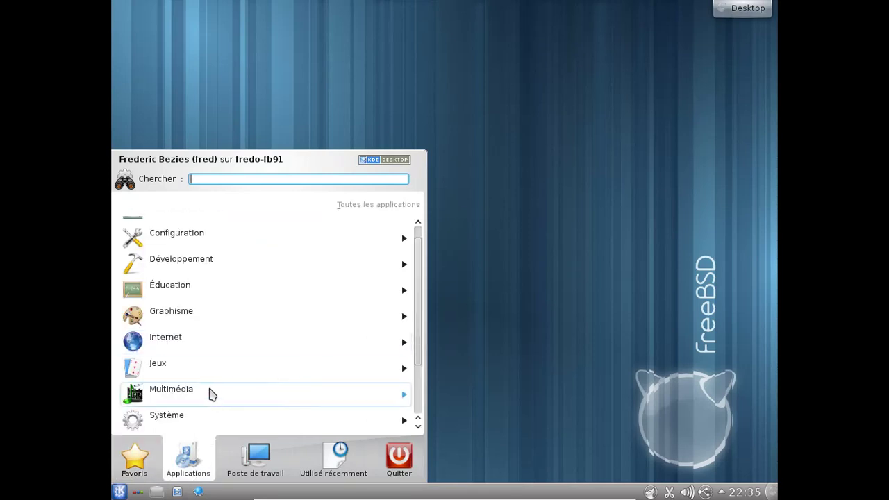
pyautogui.click(201, 354)
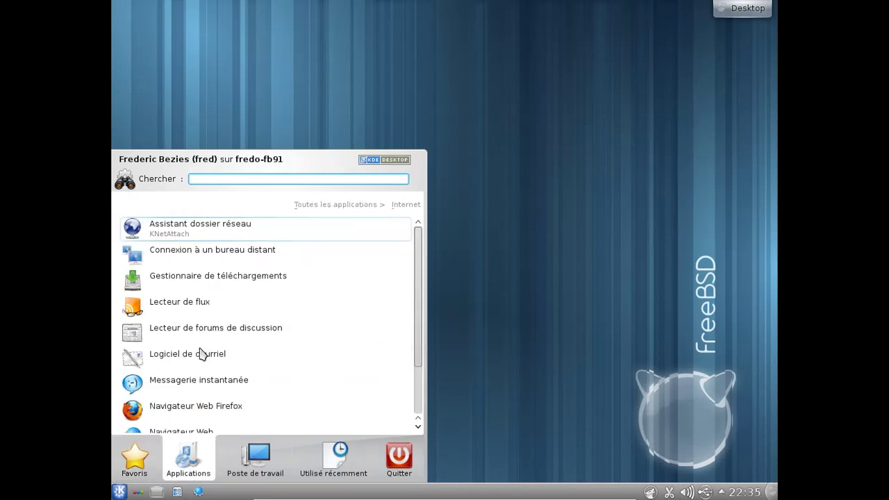
pyautogui.click(203, 408)
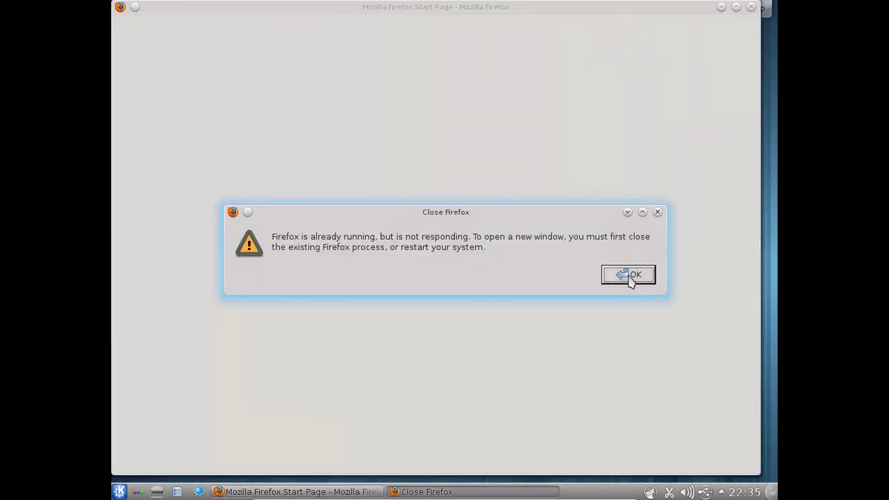
pyautogui.click(630, 277)
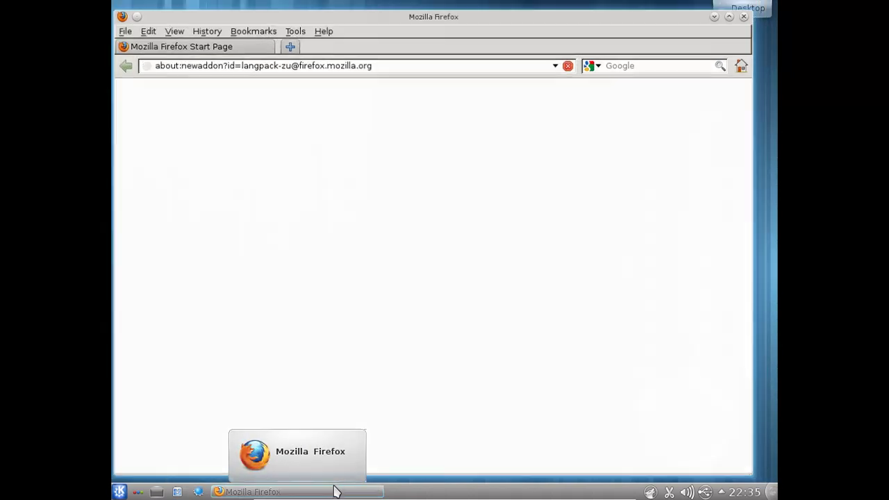
# Close the add-on installation tabs one by one, working backwards from the Zulu language pack to the Hindi one
pyautogui.click(334, 491)
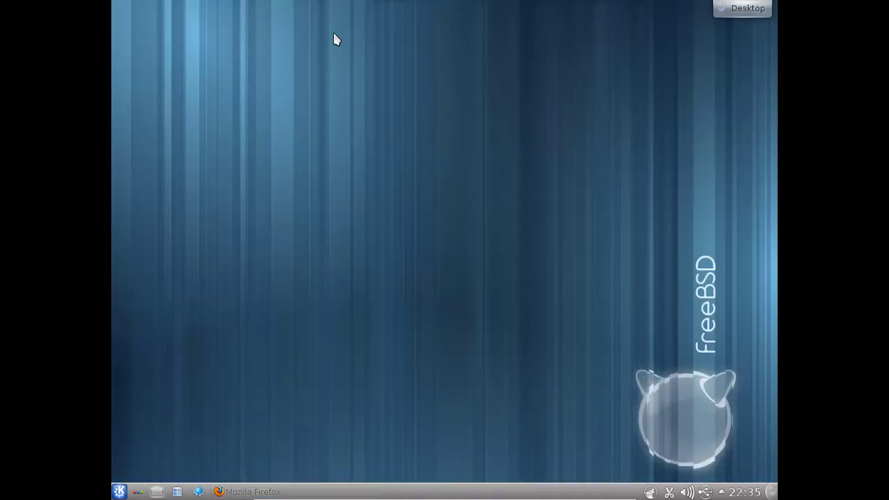
pyautogui.click(319, 492)
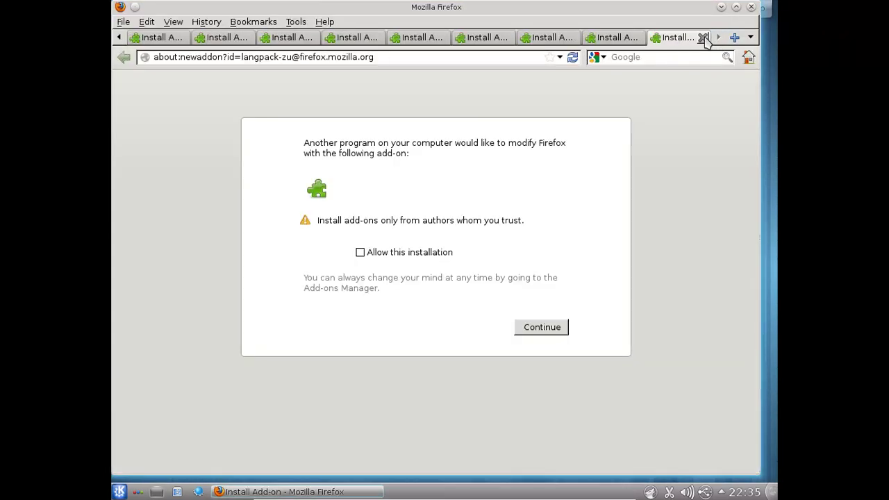
pyautogui.click(703, 38)
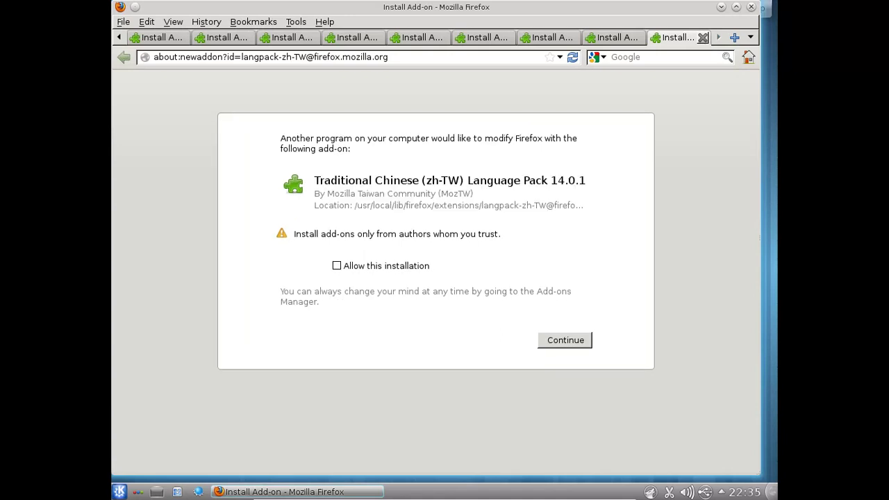
pyautogui.click(703, 38)
pyautogui.click(702, 37)
pyautogui.click(703, 38)
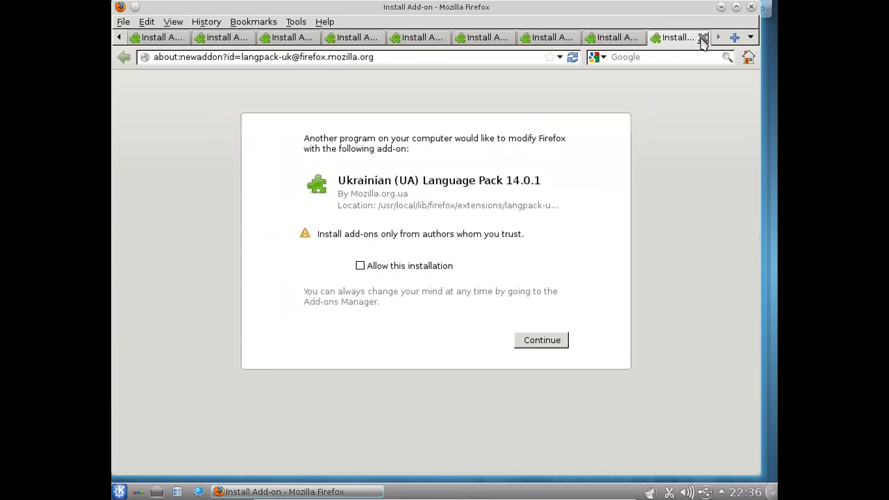
pyautogui.click(703, 38)
pyautogui.click(703, 38)
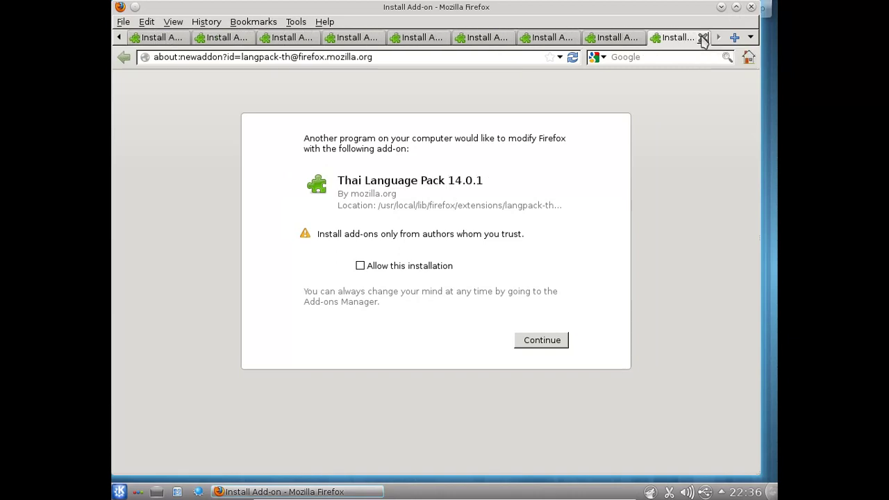
pyautogui.click(703, 37)
pyautogui.click(703, 38)
pyautogui.click(703, 37)
pyautogui.click(702, 38)
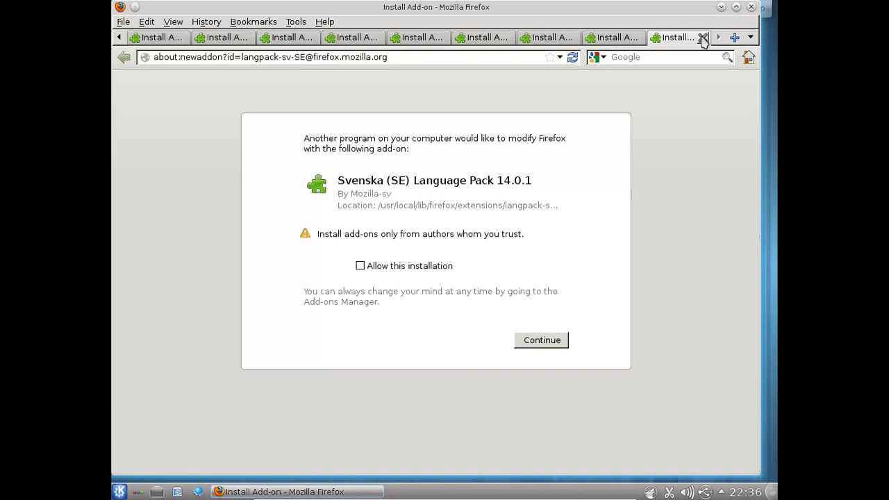
pyautogui.click(703, 38)
pyautogui.click(703, 37)
pyautogui.click(703, 37)
pyautogui.click(703, 37)
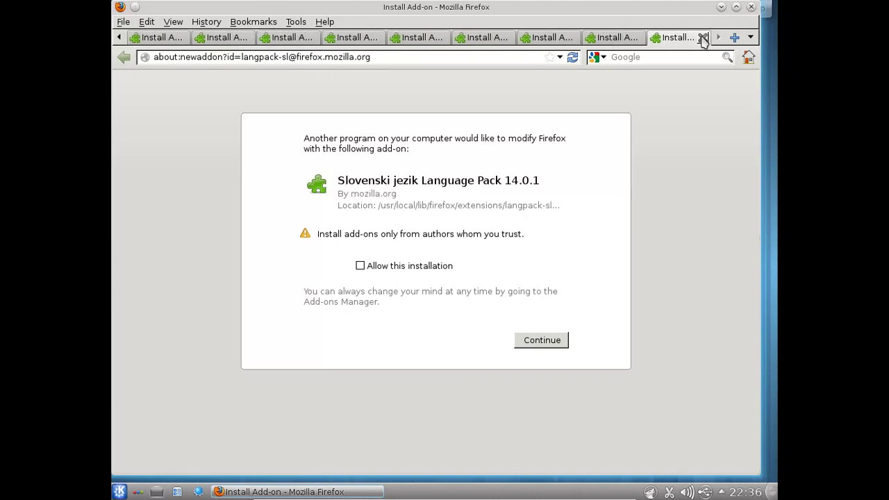
pyautogui.click(703, 38)
pyautogui.click(703, 37)
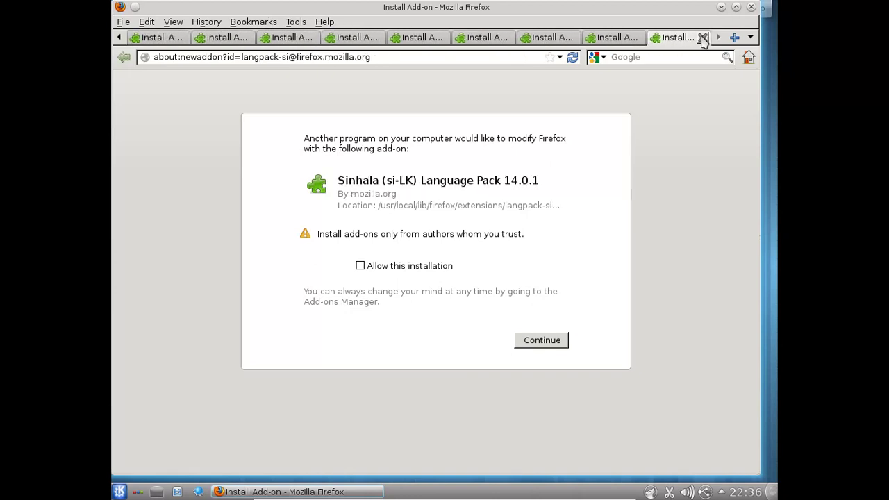
pyautogui.click(703, 38)
pyautogui.click(703, 37)
pyautogui.click(702, 38)
pyautogui.hotkey('ctrl', 'w')
pyautogui.hotkey('ctrl', 'w')
pyautogui.hotkey('ctrl', 'w')
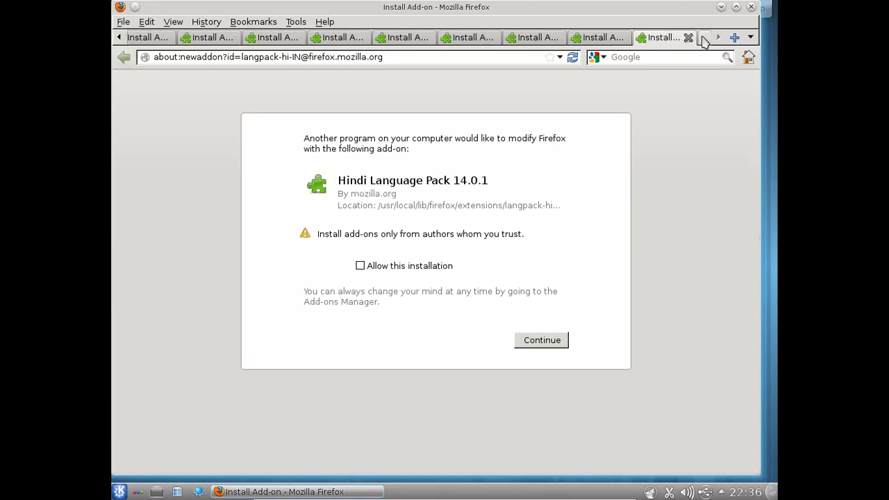
# Locate the Français Language Pack tab and close the language pack tabs after it, from Frysk through Hebrew and Hindi
pyautogui.click(217, 38)
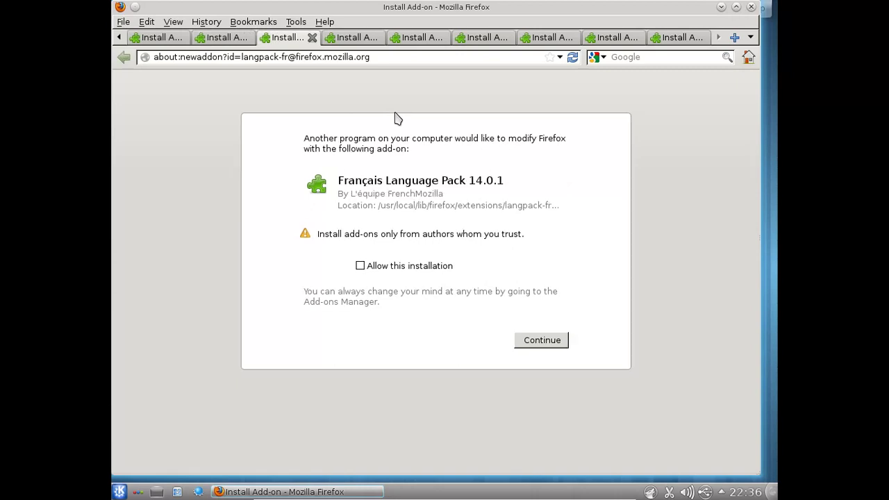
pyautogui.click(378, 38)
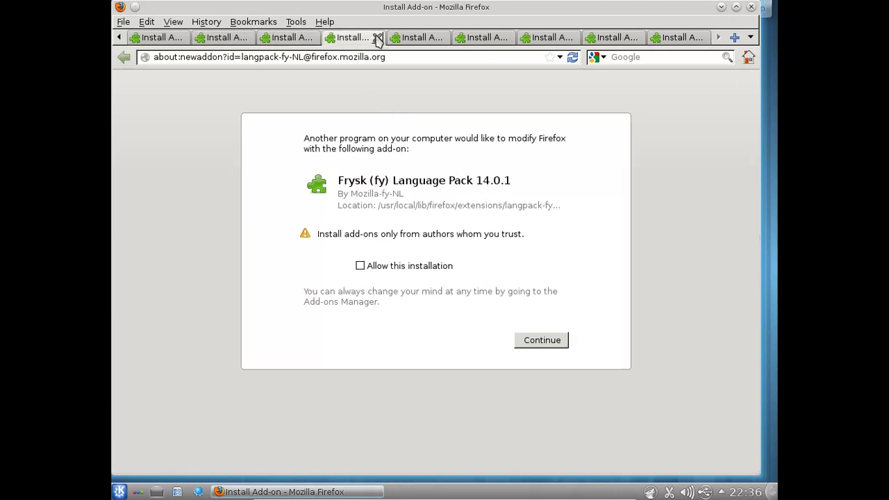
pyautogui.click(378, 38)
pyautogui.click(379, 37)
pyautogui.click(378, 37)
pyautogui.click(379, 37)
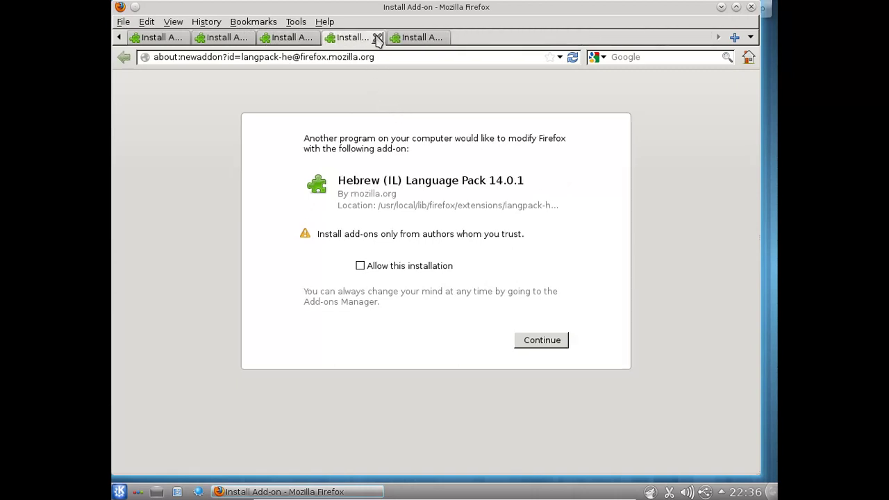
pyautogui.click(379, 38)
pyautogui.click(378, 37)
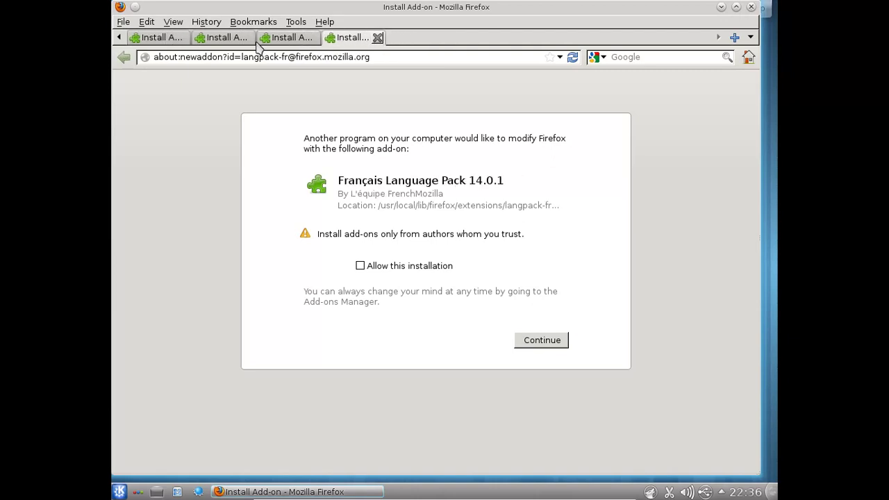
# Close language pack tabs that precede Français, including Estonian, Esperanto, English (South Africa) and Deutsch
pyautogui.click(185, 40)
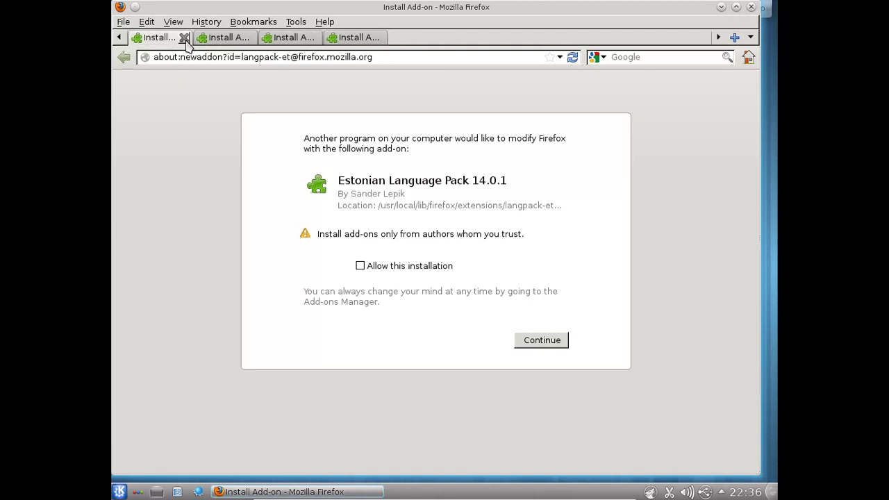
pyautogui.click(185, 39)
pyautogui.click(185, 39)
pyautogui.click(184, 39)
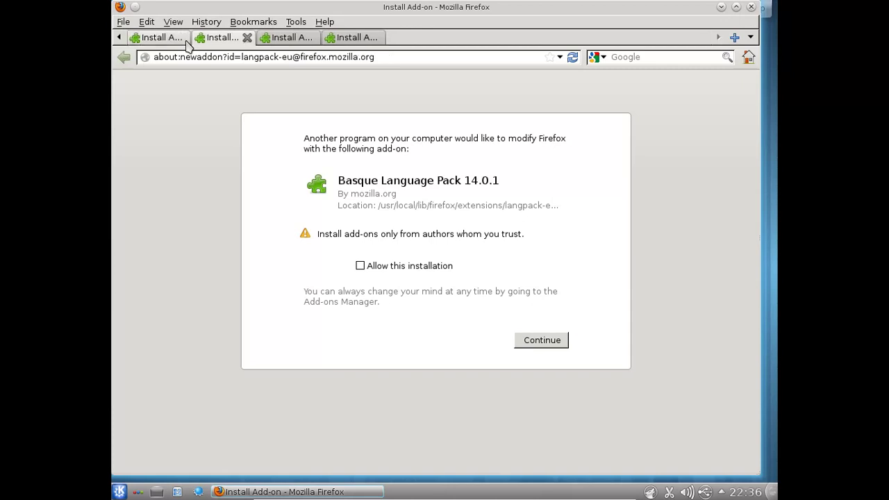
pyautogui.click(185, 39)
pyautogui.click(184, 39)
pyautogui.click(185, 39)
pyautogui.click(186, 40)
pyautogui.click(185, 40)
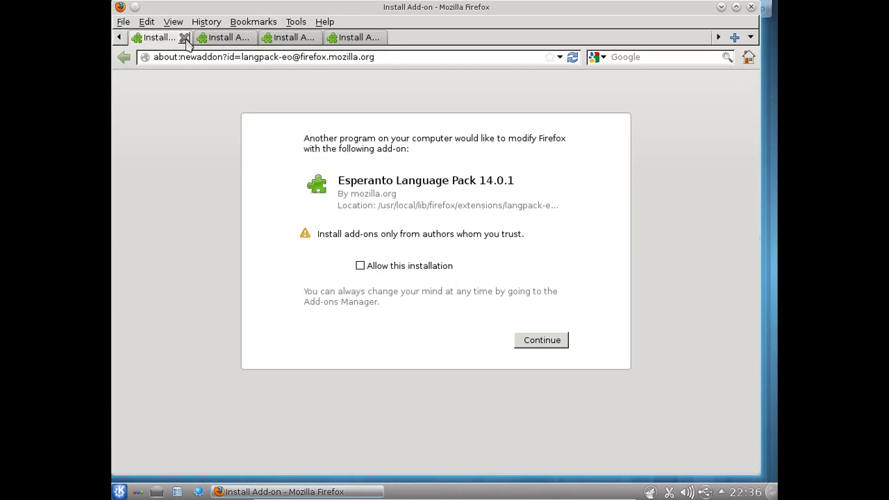
pyautogui.click(185, 40)
pyautogui.click(185, 40)
pyautogui.click(185, 39)
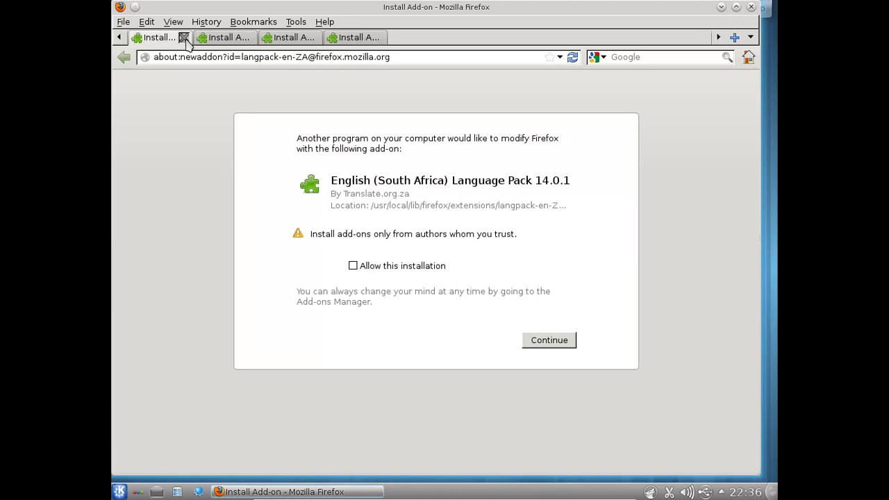
pyautogui.click(185, 40)
pyautogui.click(185, 40)
pyautogui.click(186, 40)
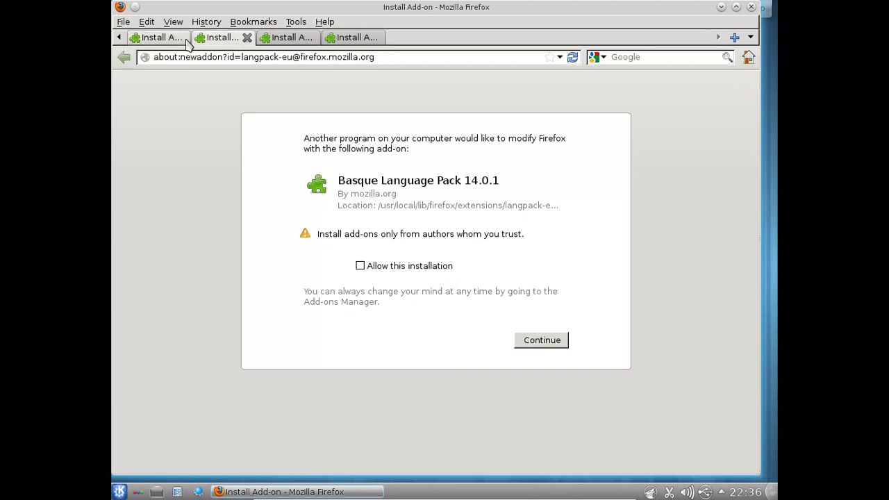
pyautogui.click(185, 39)
pyautogui.click(185, 40)
pyautogui.click(186, 40)
pyautogui.click(185, 39)
pyautogui.click(185, 39)
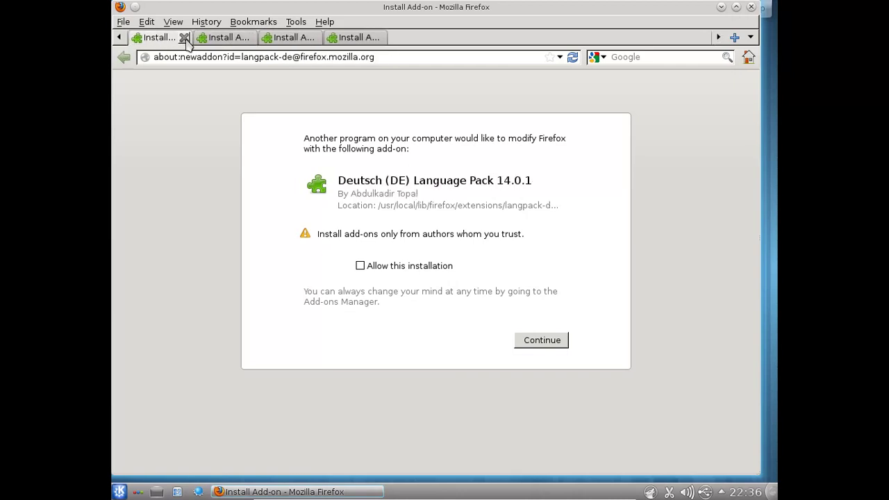
pyautogui.click(185, 40)
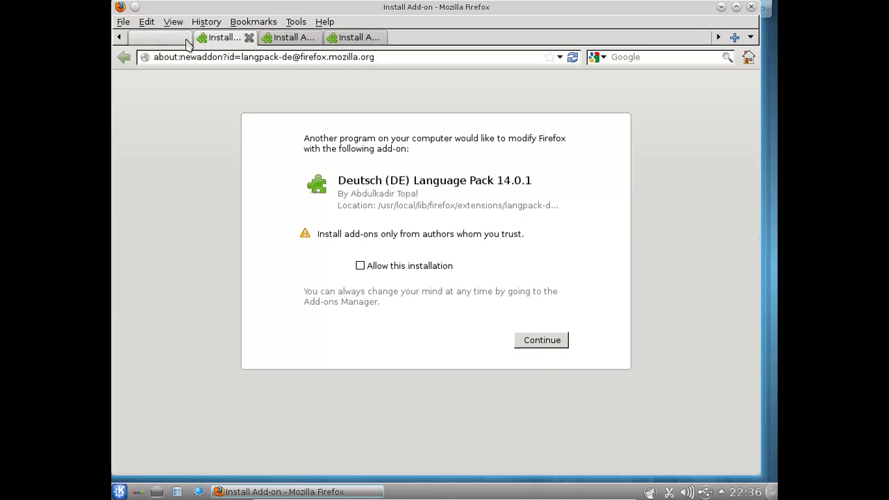
# Close the remaining tabs from Afrikaans through Persian, keeping only the start page and the Français Language Pack tab
pyautogui.click(118, 39)
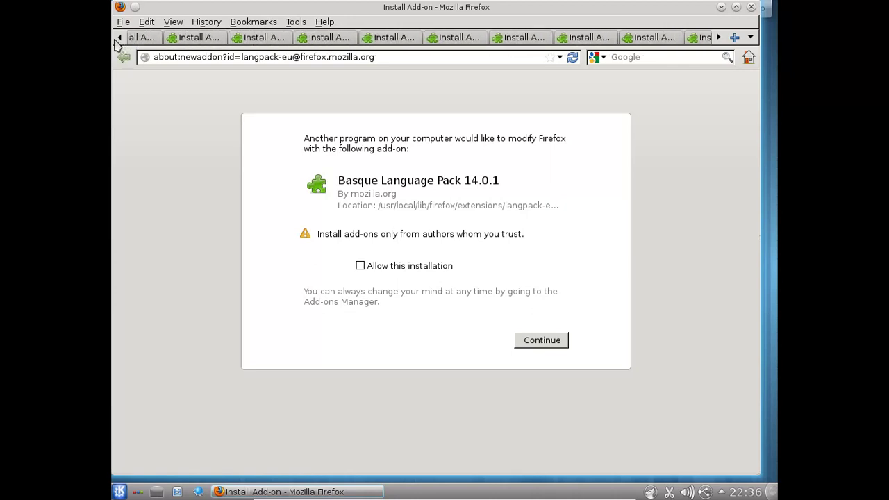
pyautogui.click(253, 38)
pyautogui.click(250, 37)
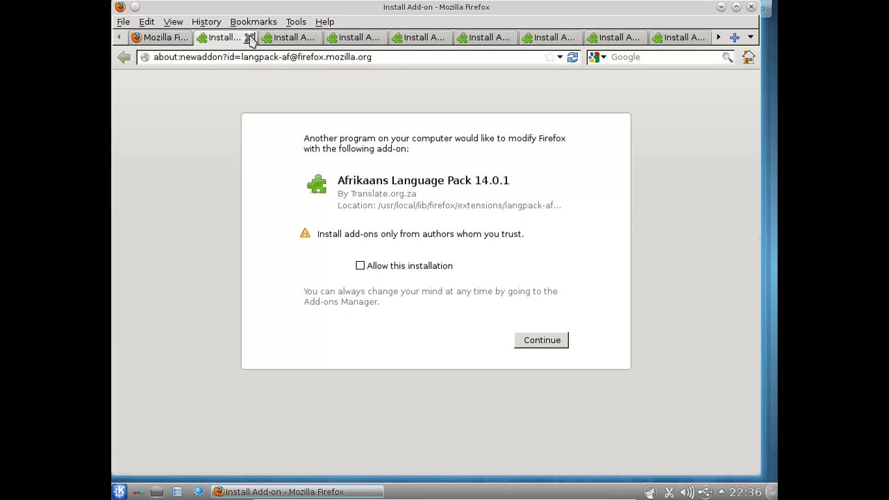
pyautogui.click(250, 37)
pyautogui.click(249, 38)
pyautogui.click(249, 38)
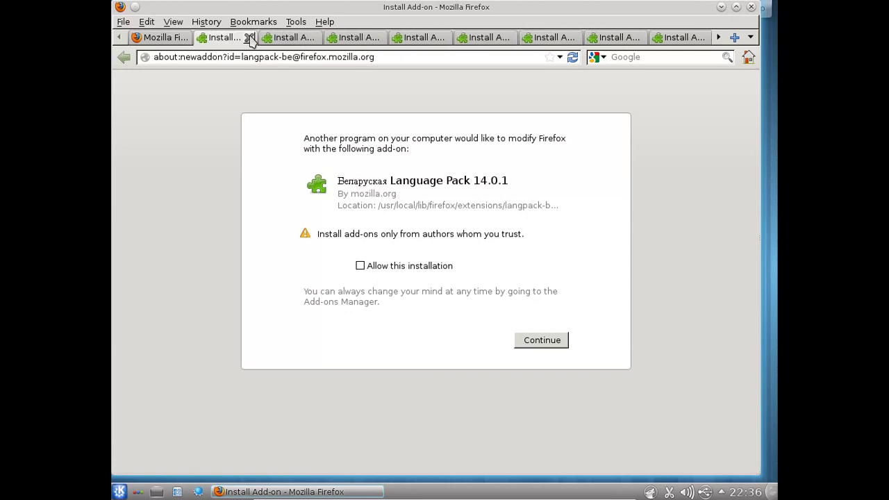
pyautogui.click(249, 38)
pyautogui.click(249, 38)
pyautogui.click(249, 37)
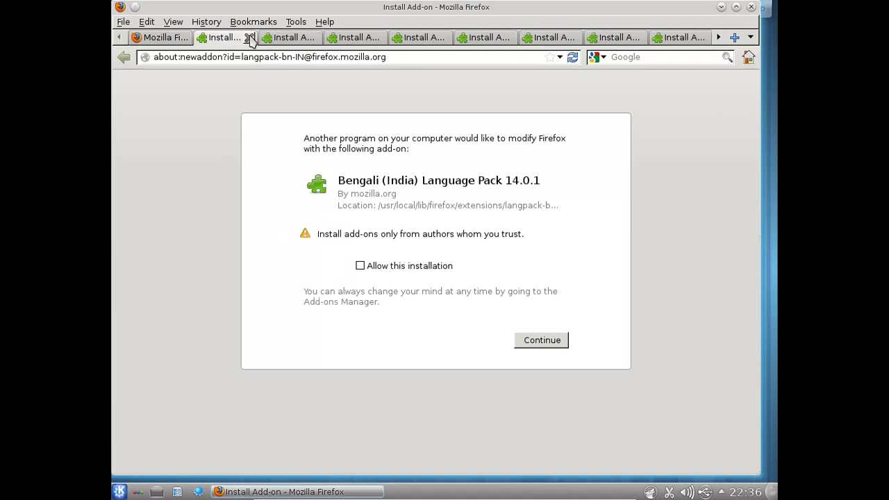
pyautogui.click(249, 38)
pyautogui.click(249, 38)
pyautogui.click(249, 38)
pyautogui.click(249, 37)
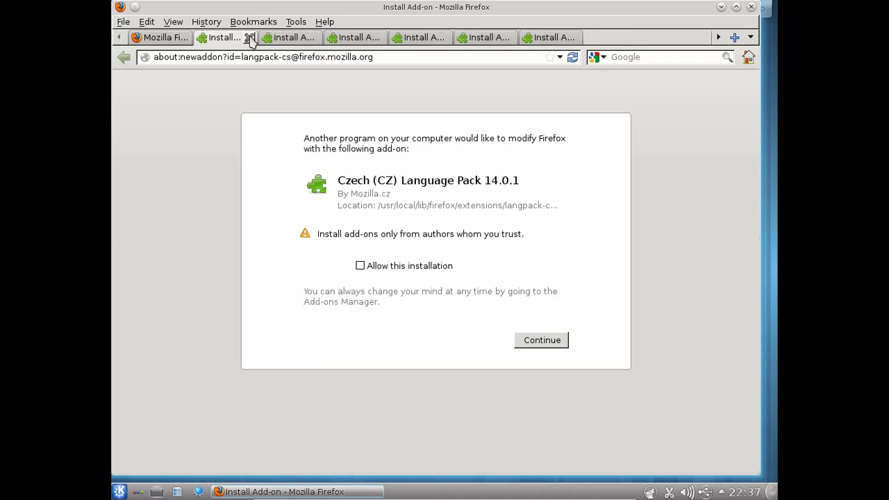
pyautogui.click(249, 38)
pyautogui.click(250, 38)
pyautogui.click(249, 38)
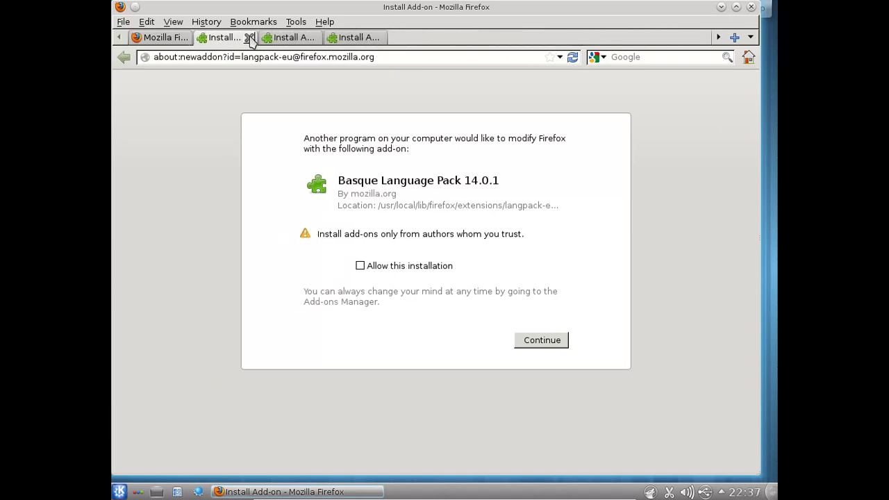
pyautogui.click(249, 38)
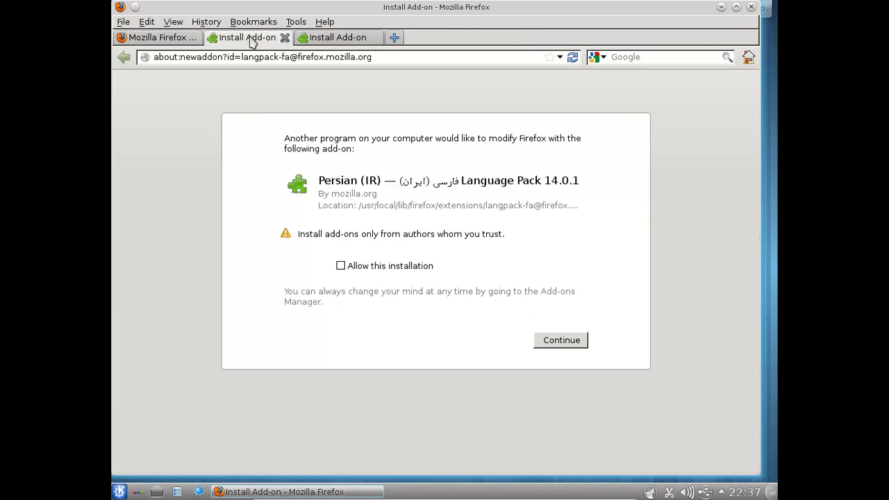
pyautogui.click(284, 38)
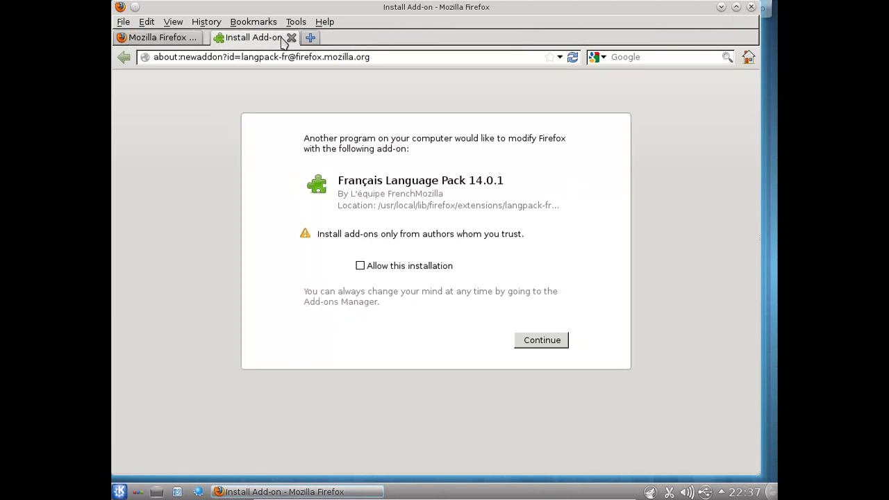
# Allow installation of the Français Language Pack 14.0.1 and restart Firefox to finish it
pyautogui.click(397, 269)
pyautogui.click(522, 342)
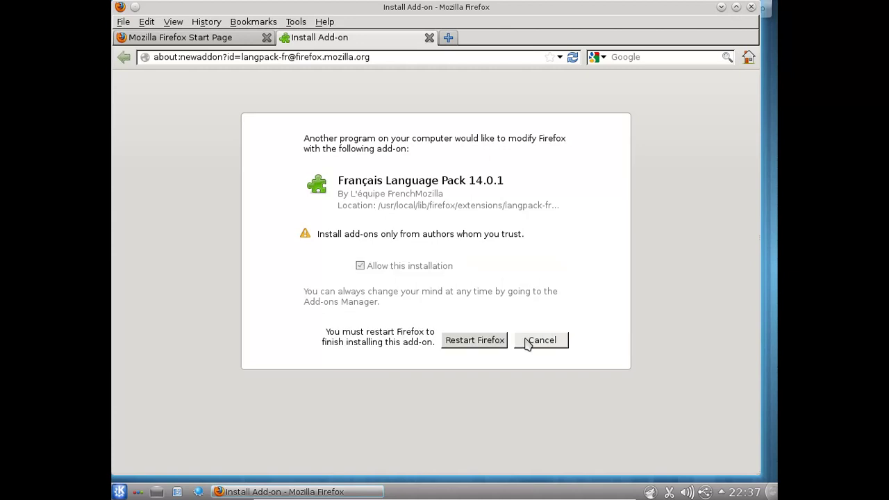
pyautogui.click(448, 341)
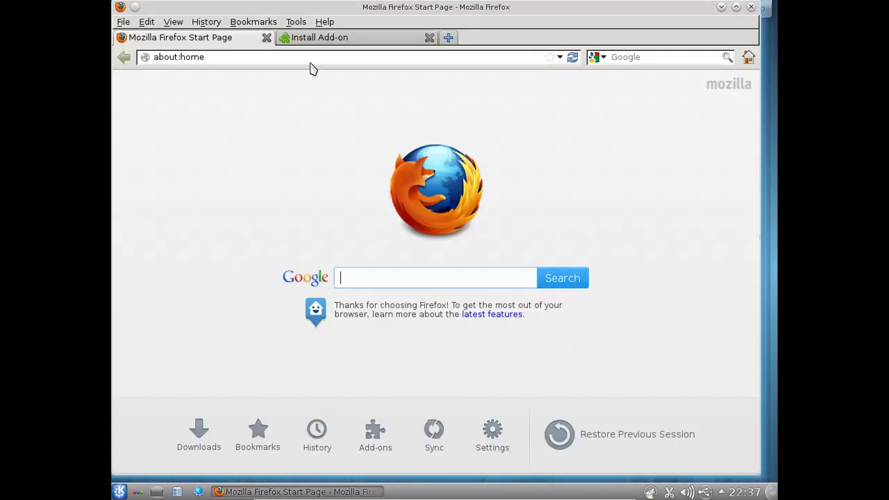
# Open the about:config page and accept the warranty warning
pyautogui.press('BackSpace')
pyautogui.press('BackSpace')
pyautogui.press('BackSpace')
pyautogui.press('BackSpace')
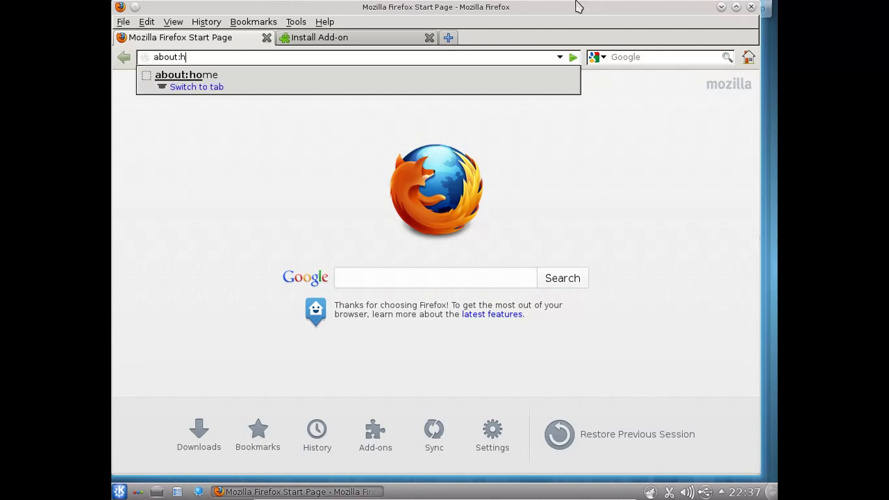
pyautogui.write('config')
pyautogui.press('Return')
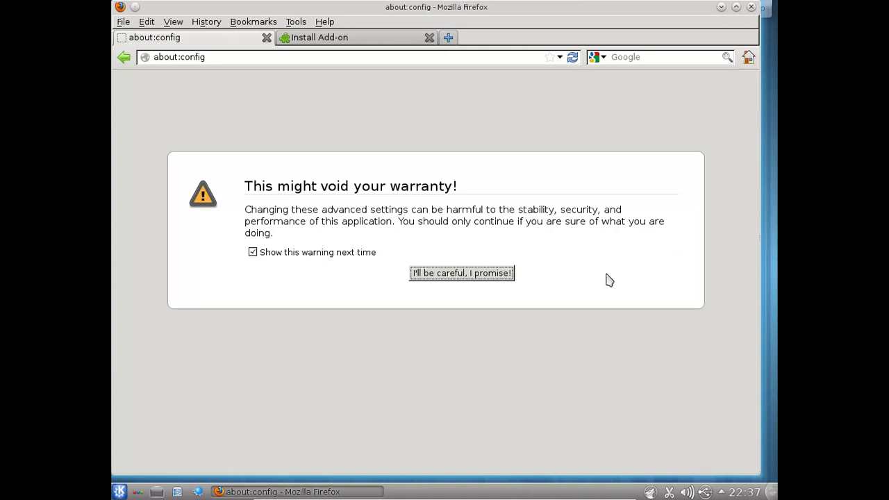
pyautogui.click(505, 275)
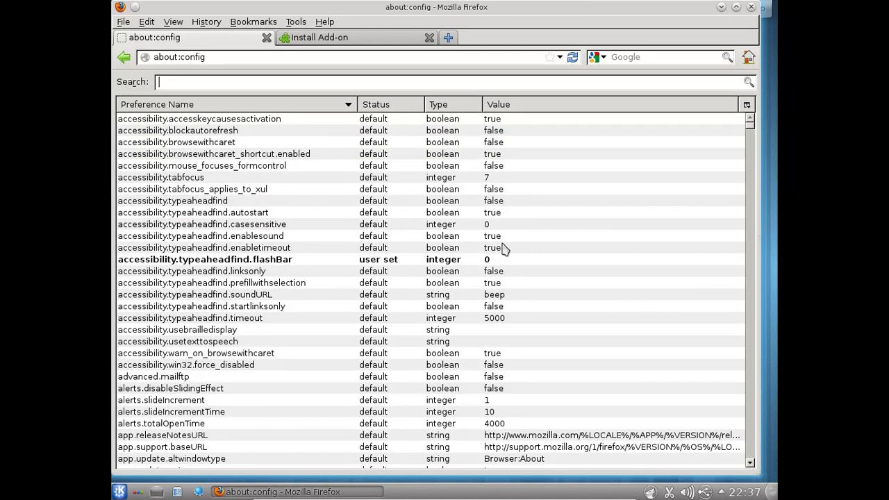
# Filter the preferences by "general", set general.useragent.locale to fr_FR, and close Firefox with both tabs
pyautogui.write('generaal')
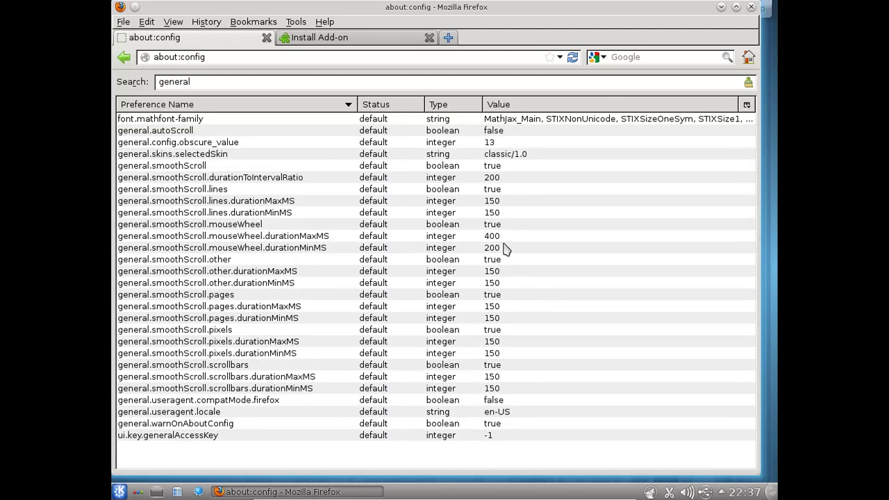
pyautogui.doubleClick(501, 415)
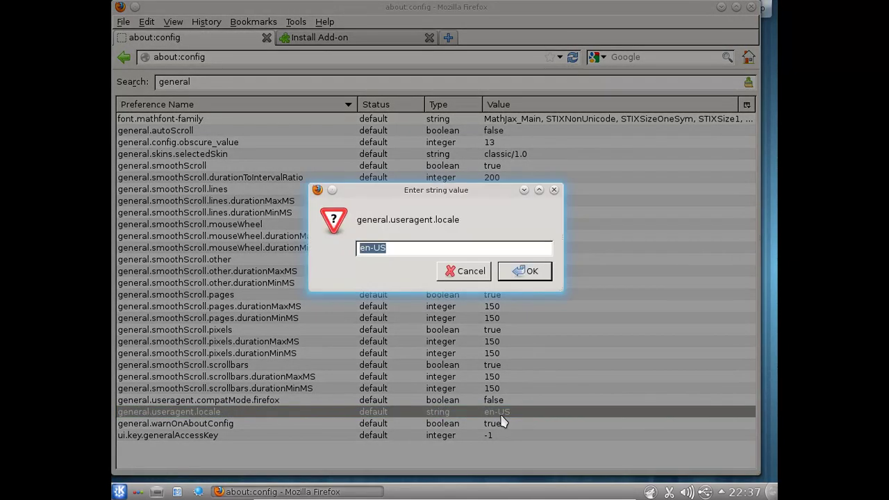
pyautogui.write('fr_FR')
pyautogui.click(522, 271)
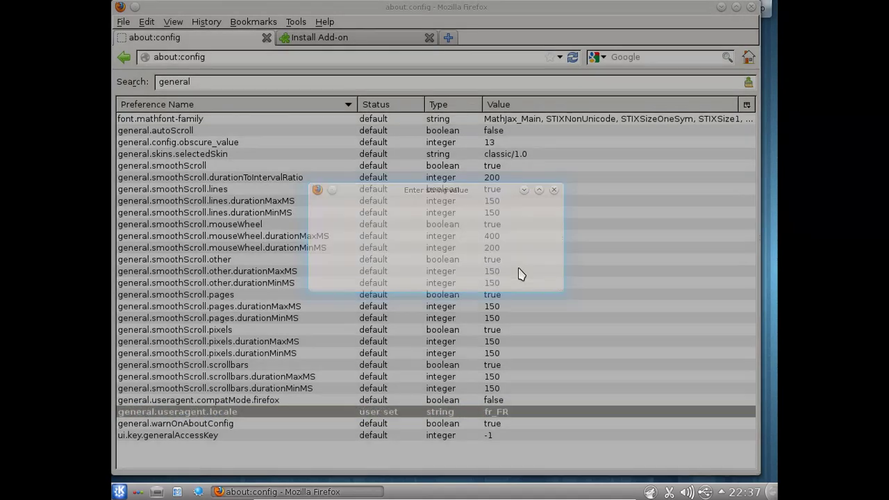
pyautogui.click(752, 8)
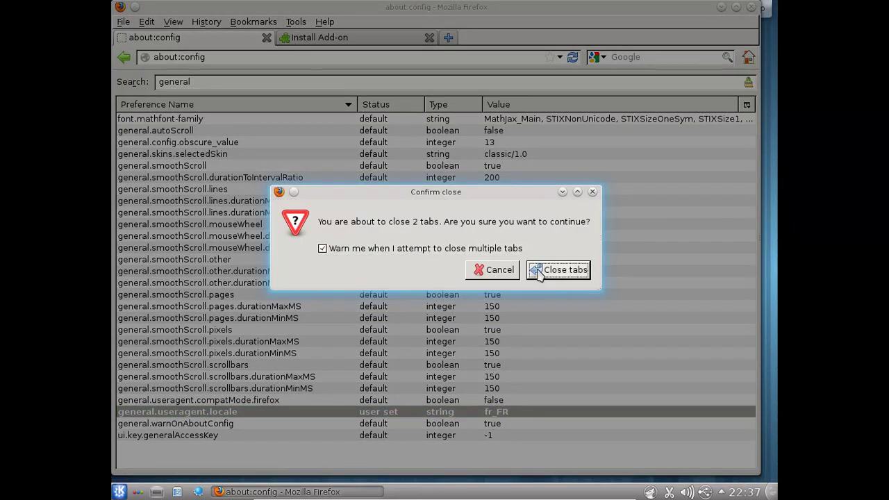
pyautogui.click(540, 271)
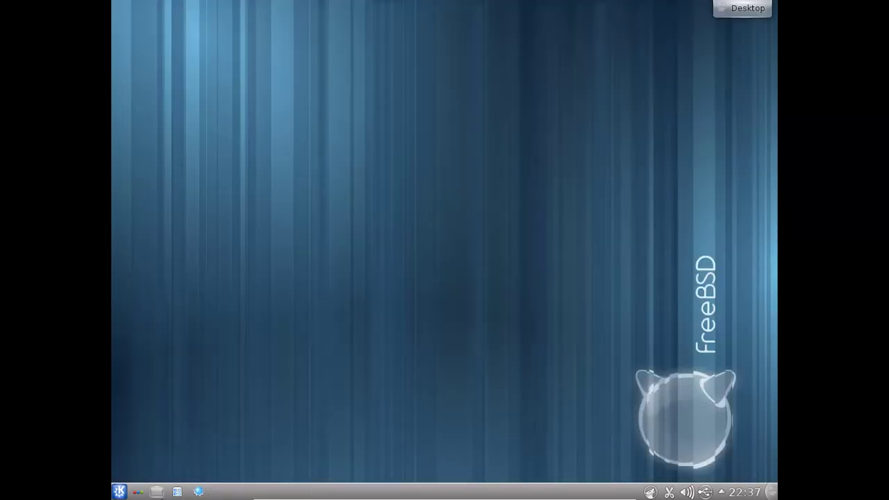
# Search the application launcher for "mozilla firefox" and clear the search
pyautogui.hotkey('alt', 'F1')
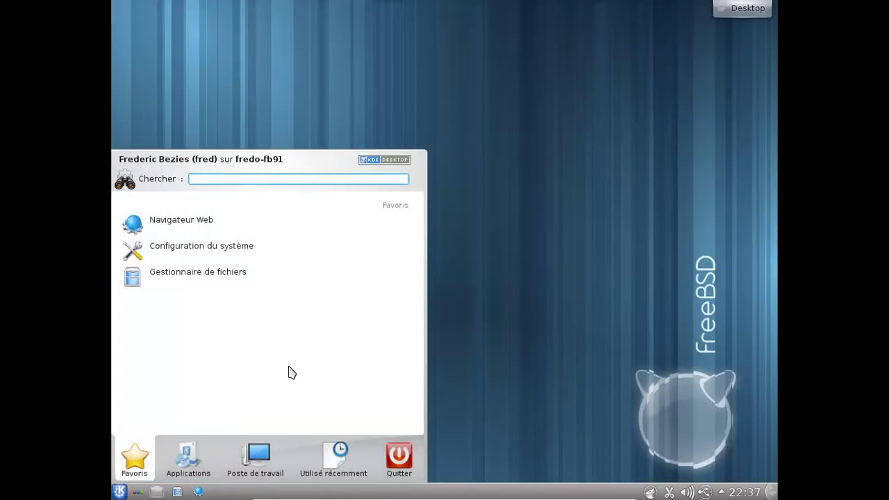
pyautogui.write('mozilla firefox')
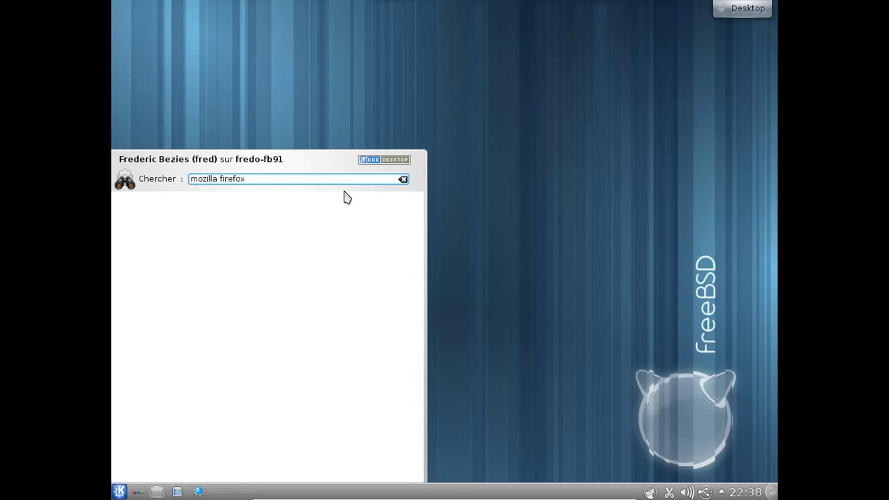
pyautogui.press('BackSpace')
pyautogui.press('BackSpace')
pyautogui.press('BackSpace')
pyautogui.press('BackSpace')
pyautogui.press('BackSpace')
pyautogui.press('BackSpace')
pyautogui.press('BackSpace')
pyautogui.press('BackSpace')
pyautogui.press('BackSpace')
pyautogui.press('BackSpace')
# Launch the Firefox web browser from the Internet category of the installed applications
pyautogui.click(193, 475)
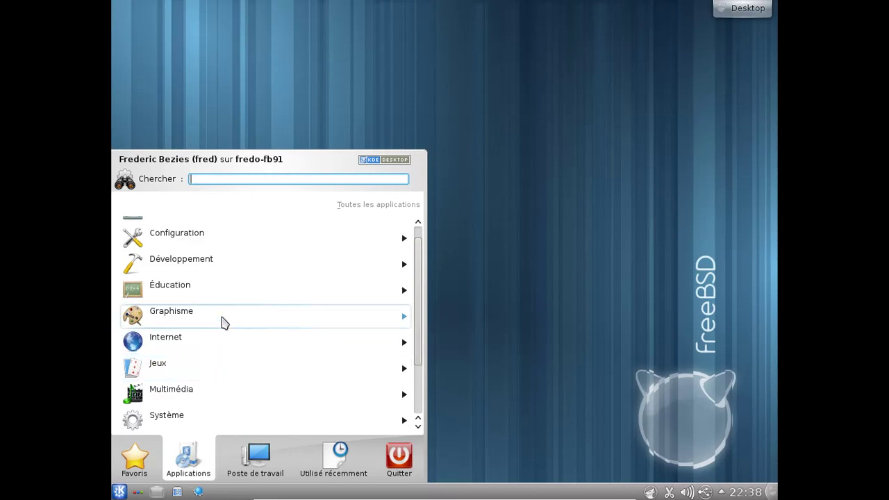
pyautogui.click(216, 342)
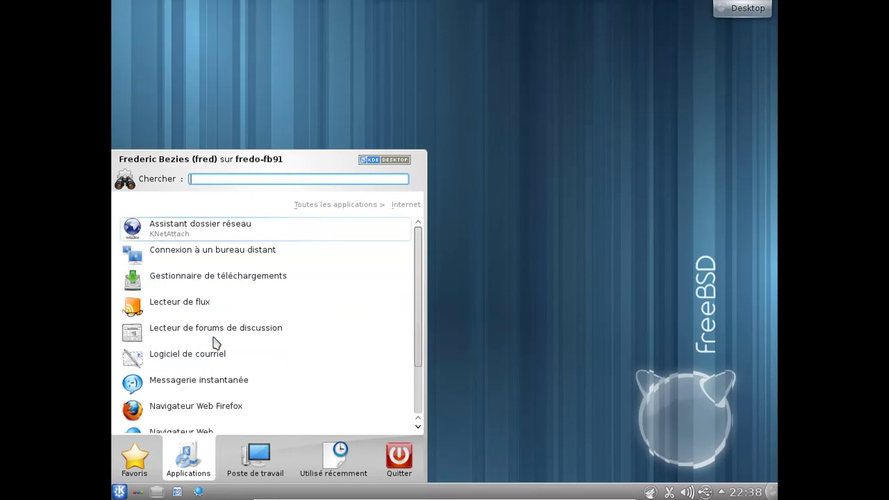
pyautogui.click(215, 407)
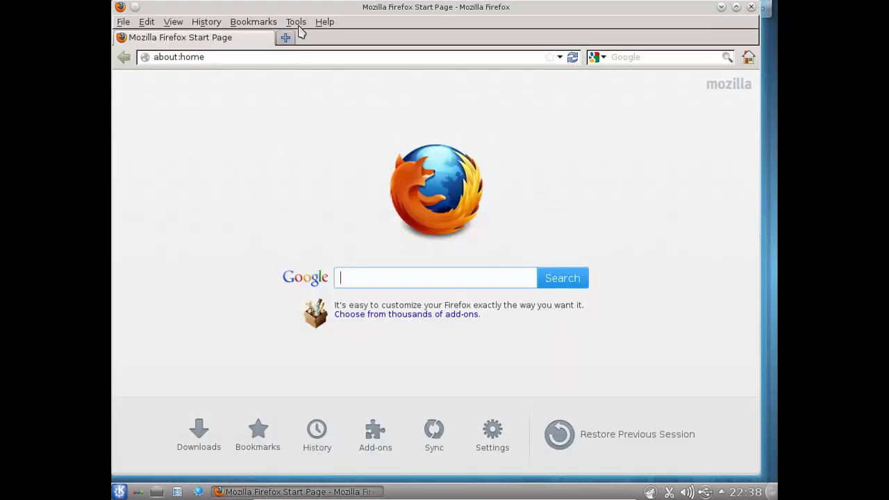
# Check the installed language packs in Firefox's Add-ons Manager
pyautogui.click(296, 23)
pyautogui.click(302, 52)
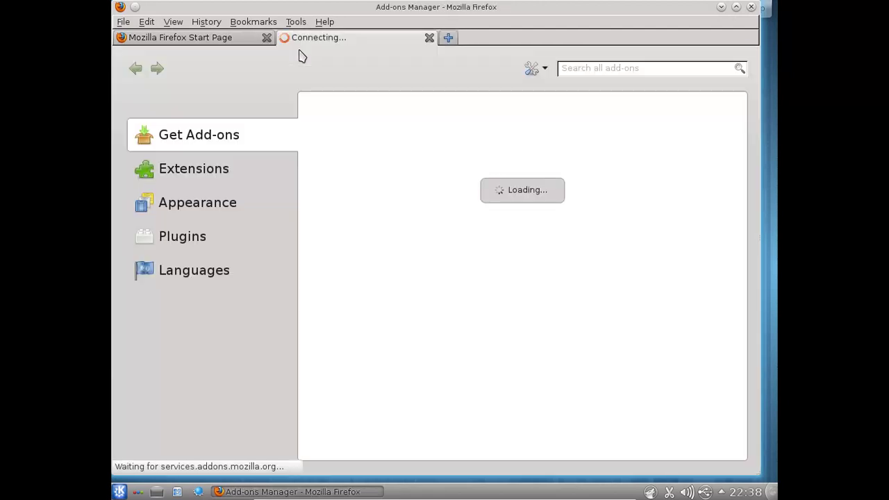
pyautogui.click(258, 272)
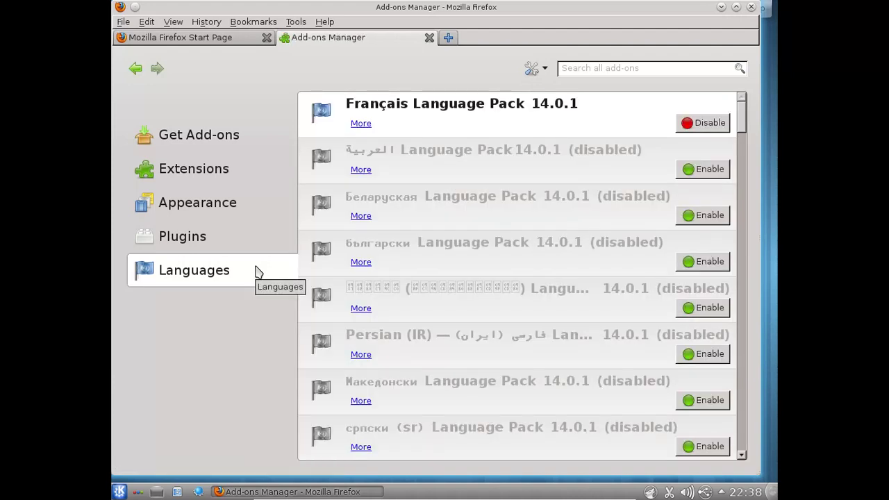
# Load about:config in the Mozilla Firefox Start Page tab and accept the warranty warning
pyautogui.click(228, 44)
pyautogui.click(225, 58)
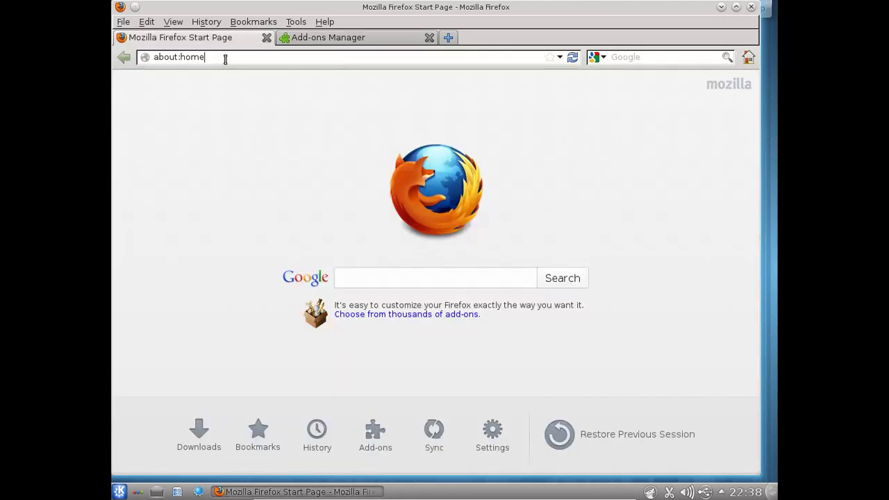
pyautogui.press('BackSpace')
pyautogui.press('BackSpace')
pyautogui.press('BackSpace')
pyautogui.press('BackSpace')
pyautogui.write('config')
pyautogui.press('Return')
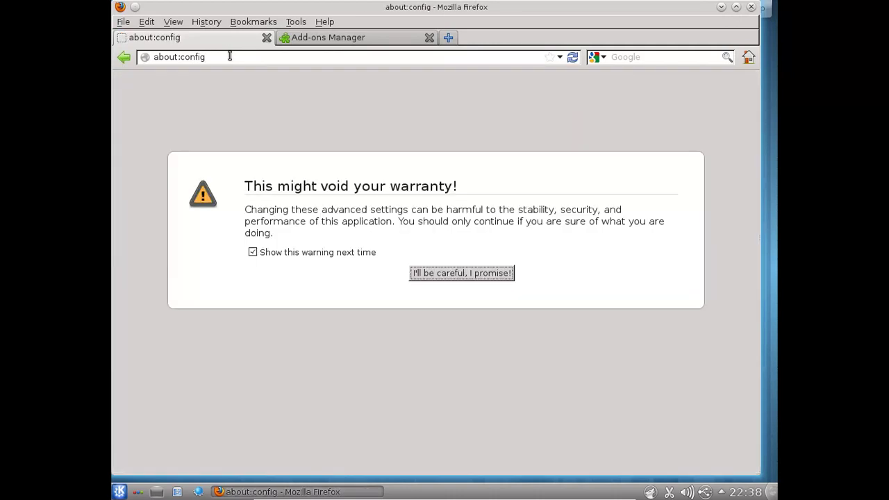
pyautogui.click(417, 273)
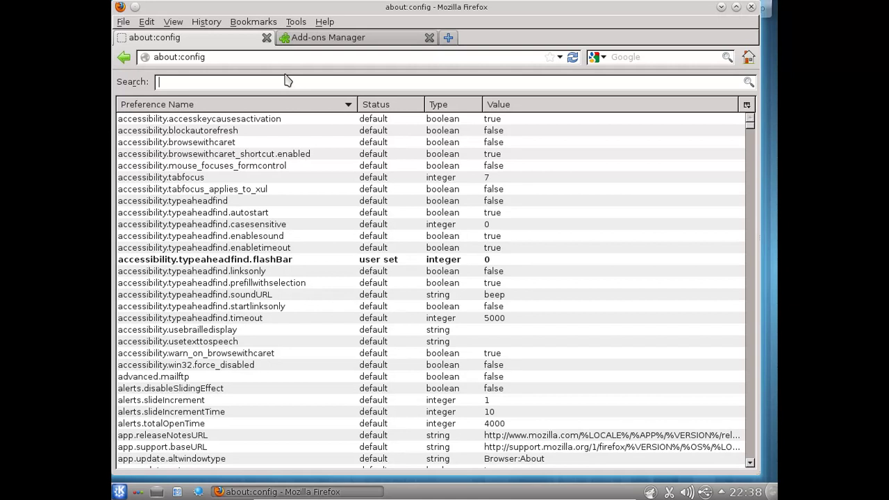
# Filter the preferences by "general" and set general.useragent.locale to fr-FR
pyautogui.write('general')
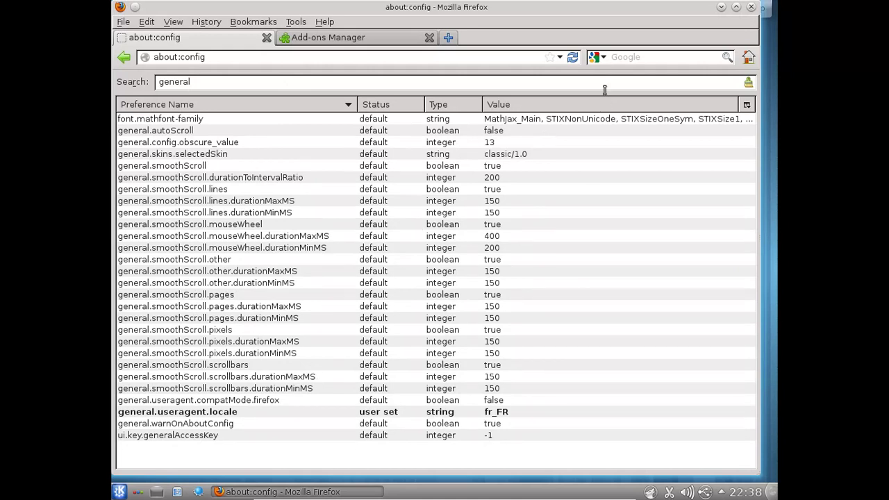
pyautogui.click(506, 414)
pyautogui.doubleClick(505, 414)
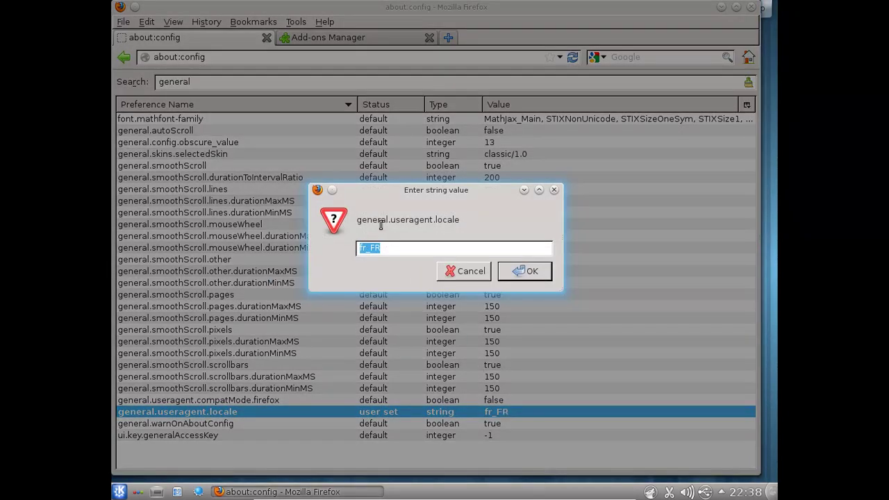
pyautogui.click(374, 248)
pyautogui.click(526, 271)
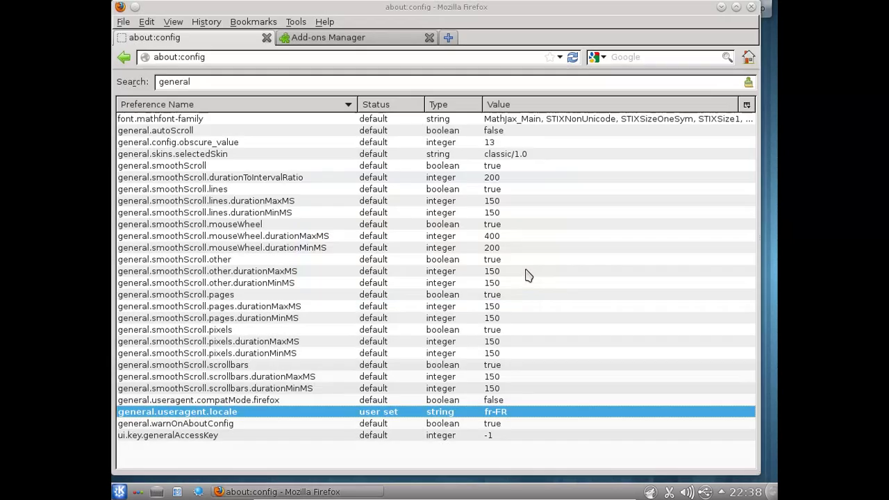
# Close Firefox with both open tabs and relaunch it from the Internet applications
pyautogui.click(752, 8)
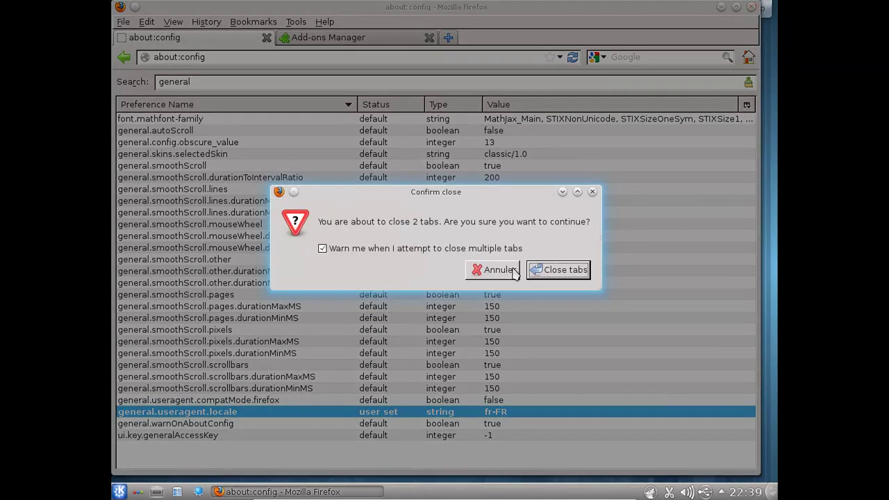
pyautogui.click(550, 275)
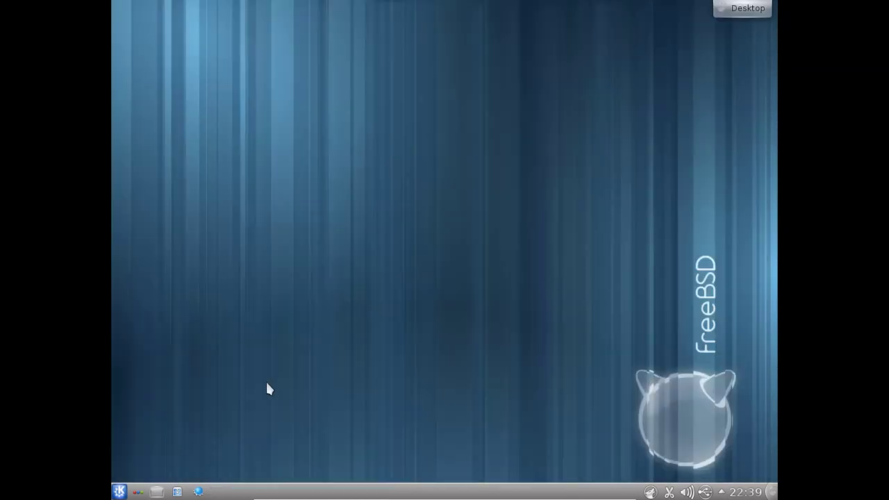
pyautogui.click(118, 491)
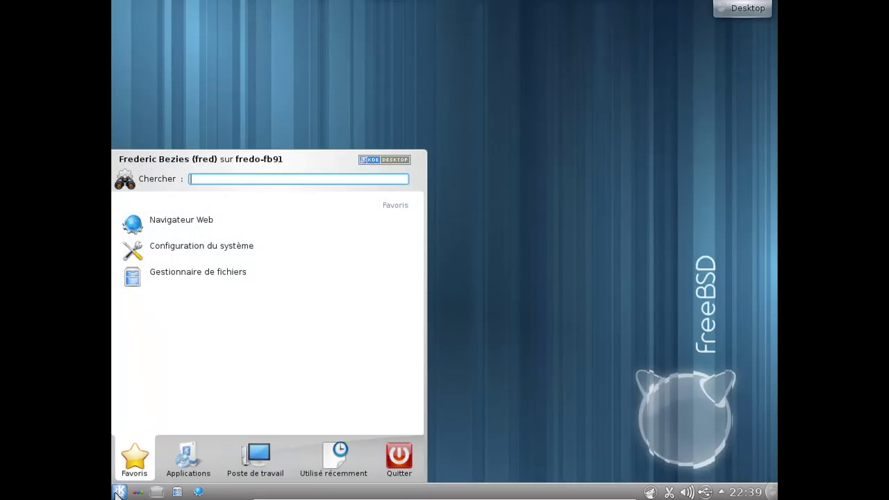
pyautogui.click(208, 477)
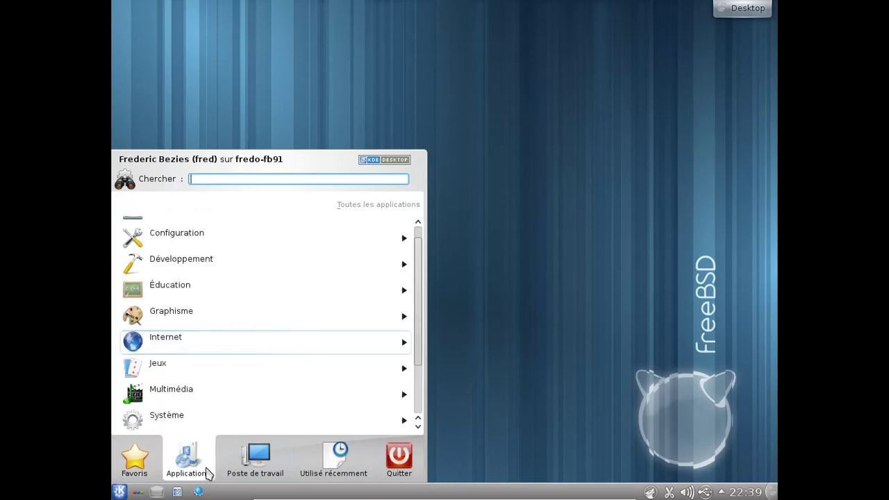
pyautogui.click(199, 351)
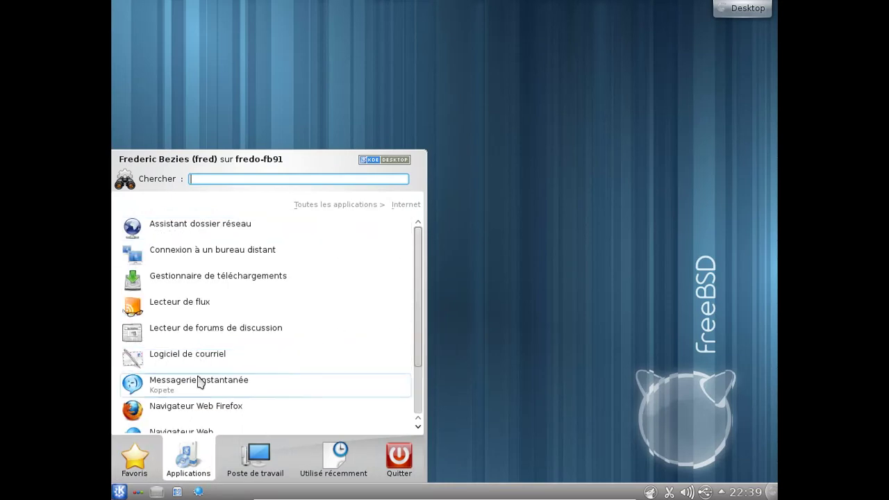
pyautogui.click(204, 407)
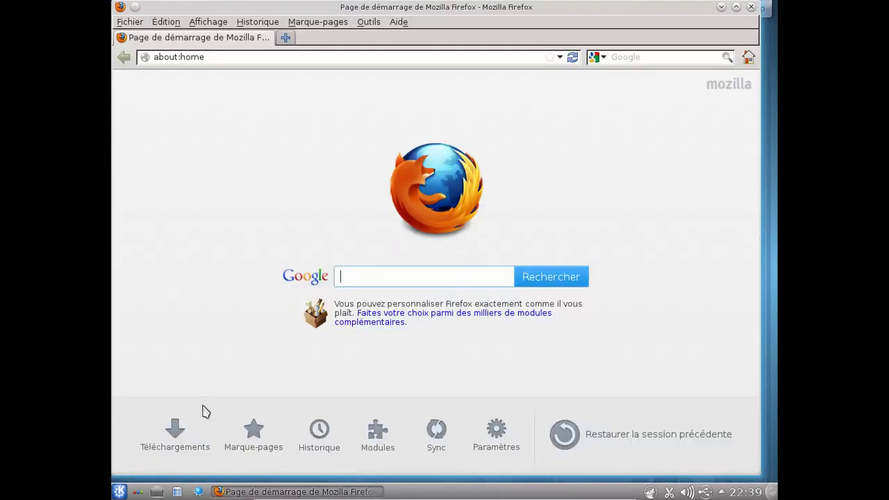
# View the version details in the À propos de Firefox dialog, and close both the dialog and the browser
pyautogui.click(395, 23)
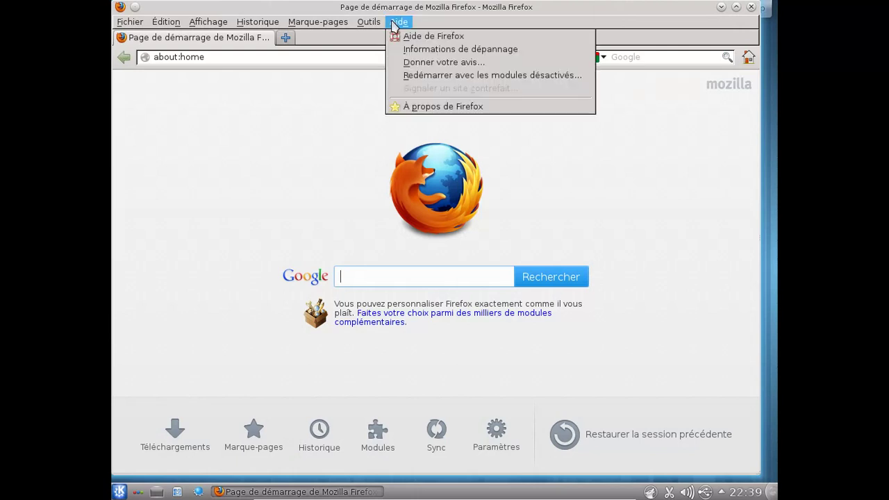
pyautogui.click(416, 107)
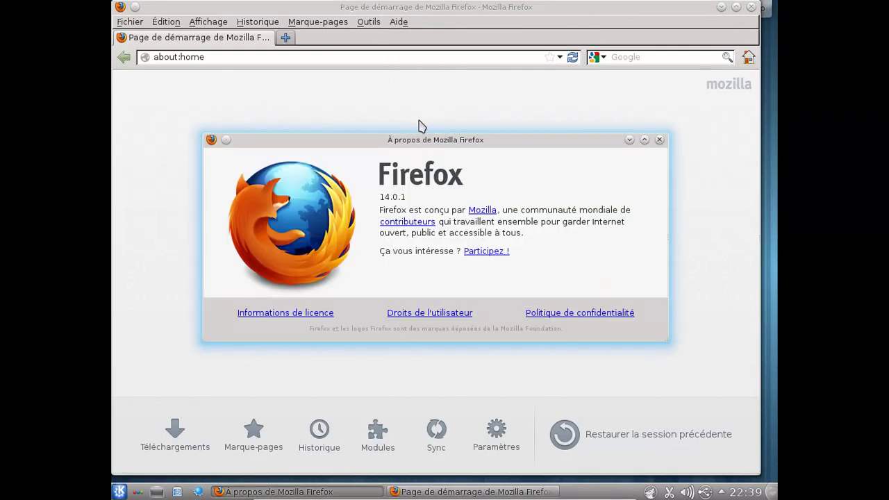
pyautogui.click(212, 141)
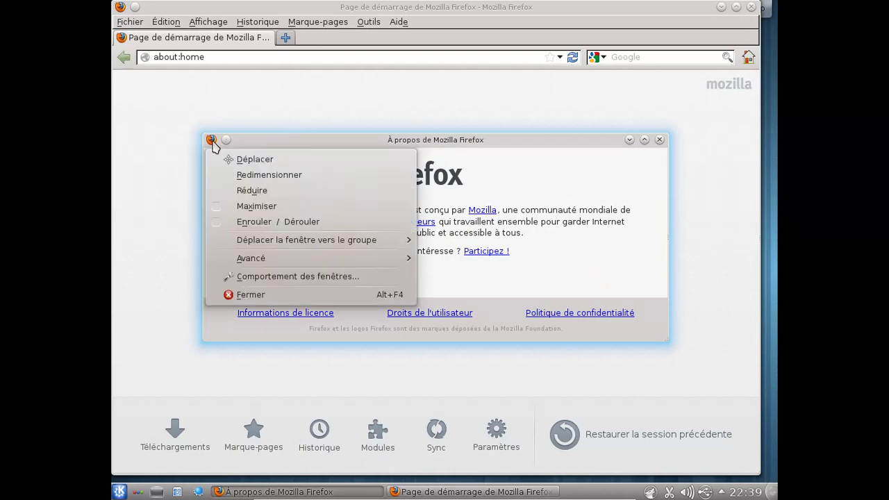
pyautogui.click(251, 294)
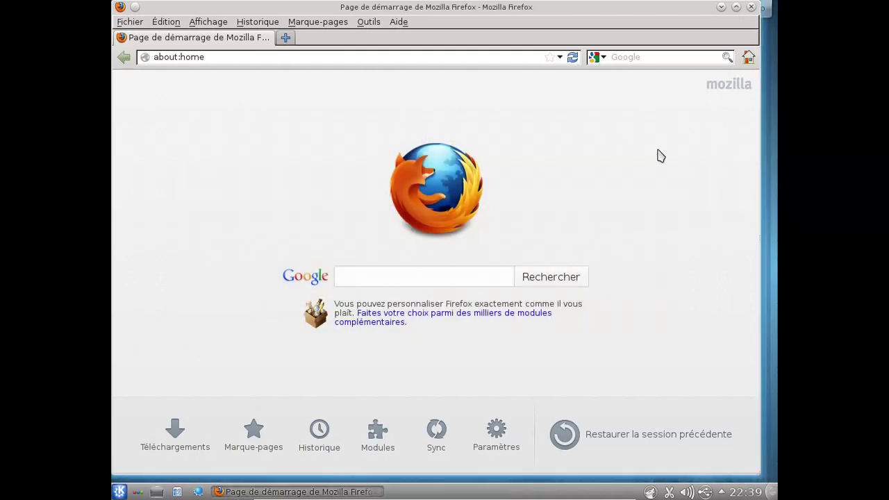
pyautogui.click(752, 7)
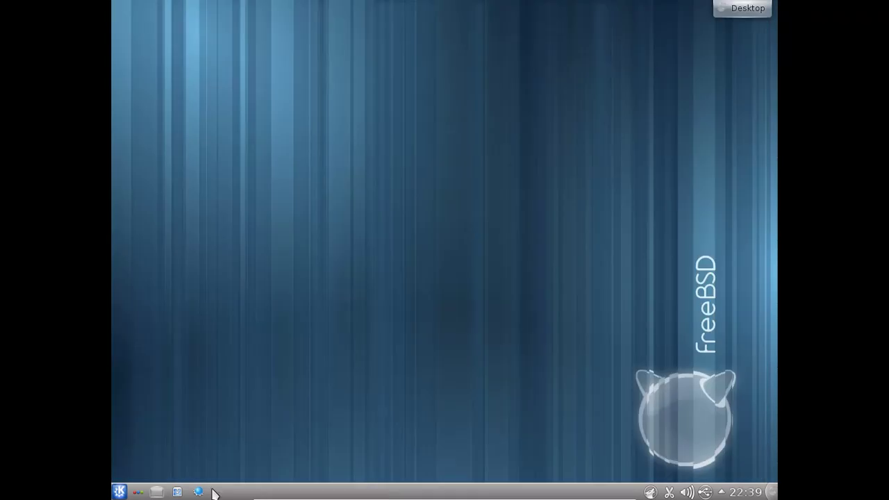
# Open the home folder in Dolphin and switch the desktop to the Rechercher et lancer activity, accepting its application launch prompt
pyautogui.click(177, 491)
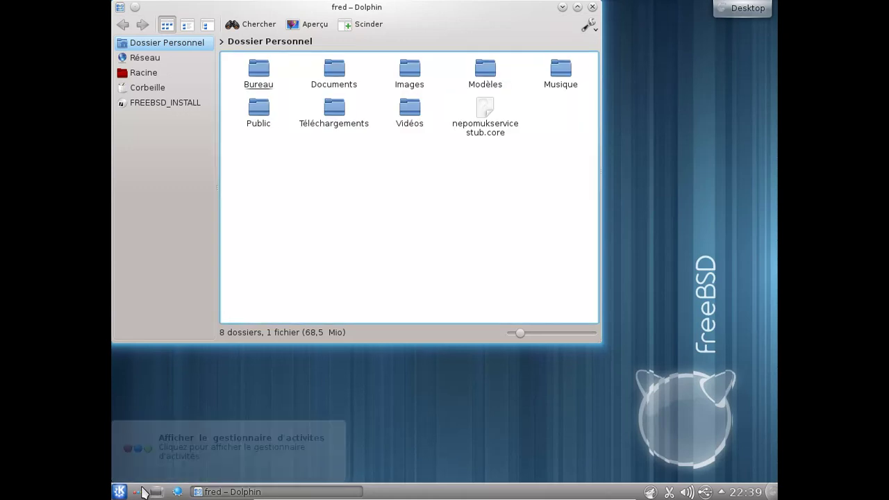
pyautogui.click(143, 492)
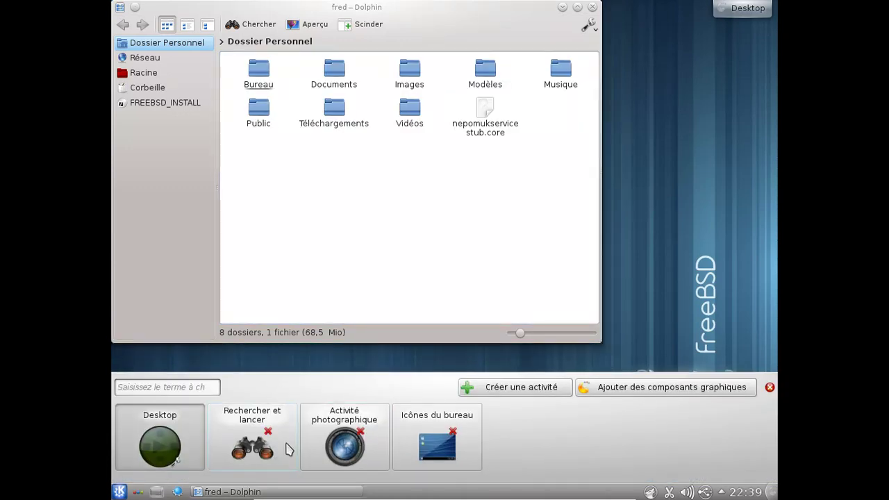
pyautogui.click(287, 449)
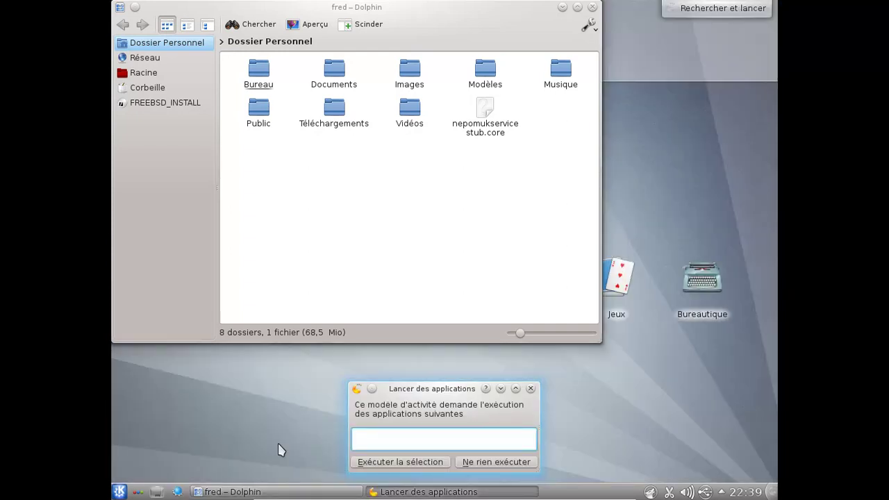
pyautogui.click(368, 467)
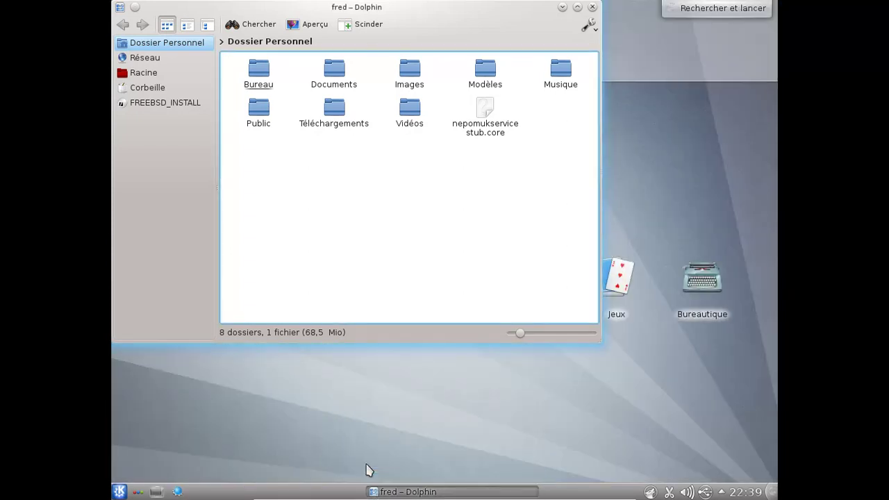
# Close the Dolphin window and open the Bureautique application category on the desktop
pyautogui.click(592, 7)
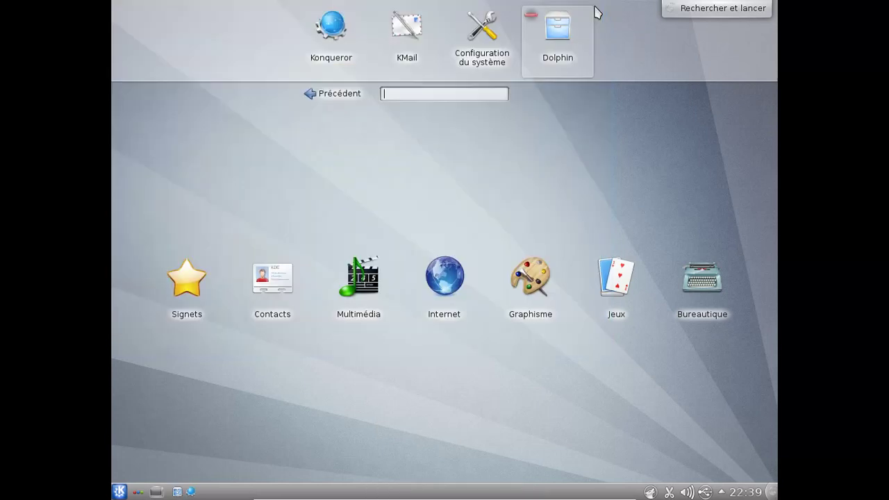
pyautogui.click(695, 281)
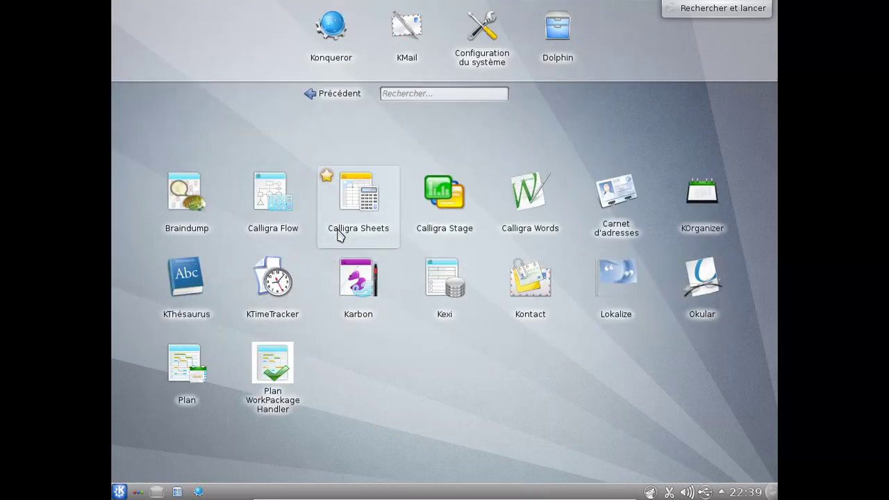
# Stop the Rechercher et lancer activity and start the Icônes du bureau activity, accepting its application launch prompt
pyautogui.click(677, 10)
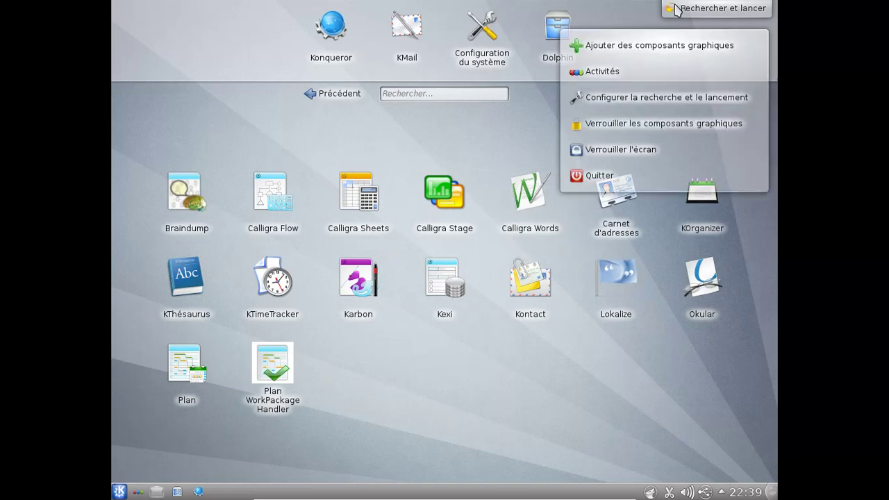
pyautogui.click(642, 79)
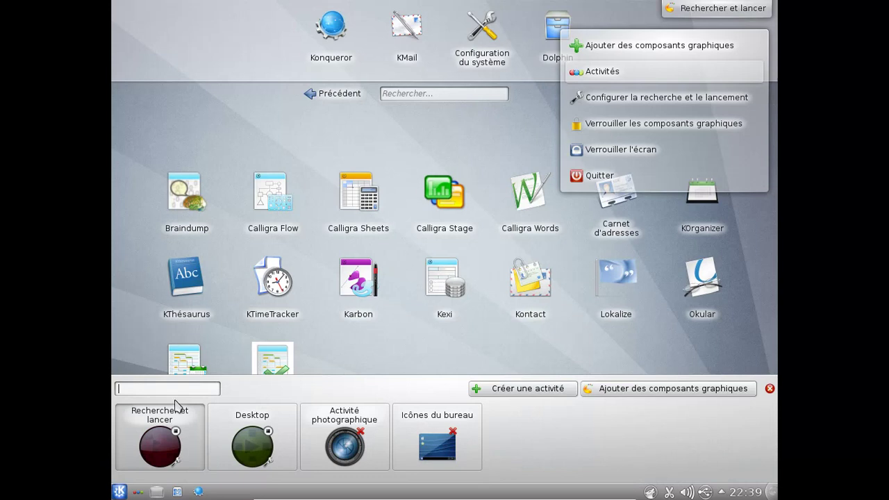
pyautogui.click(175, 432)
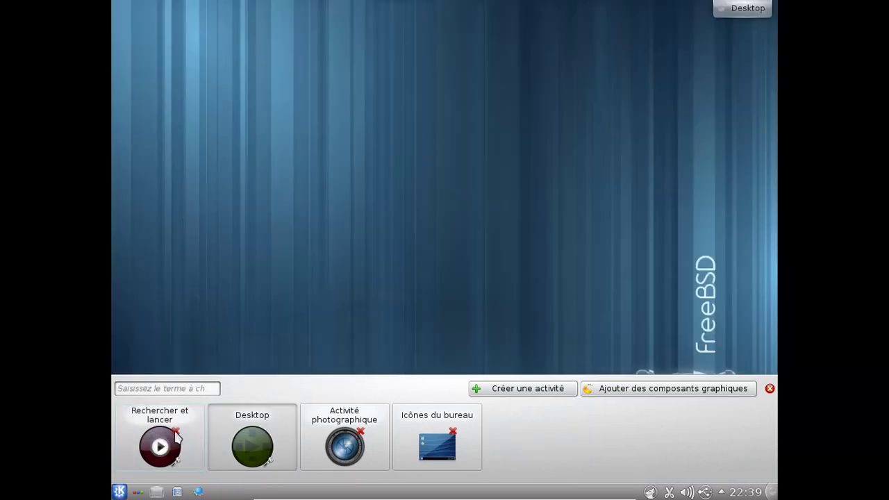
pyautogui.click(421, 458)
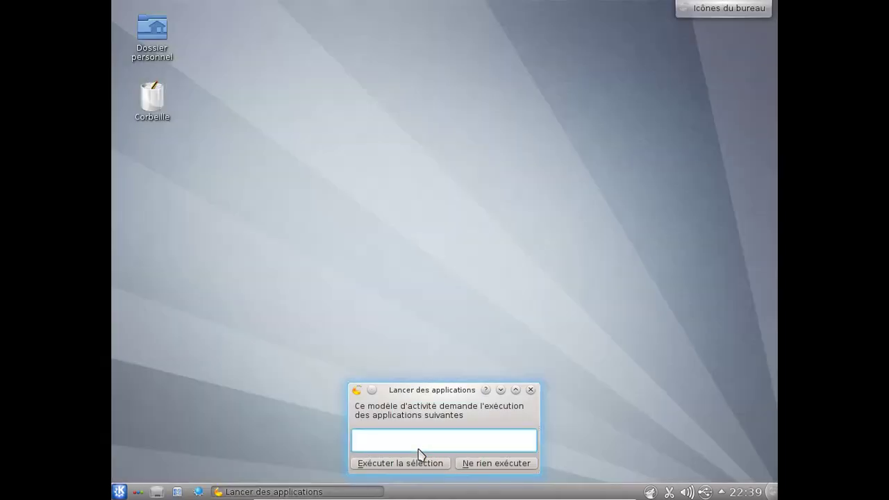
pyautogui.click(443, 461)
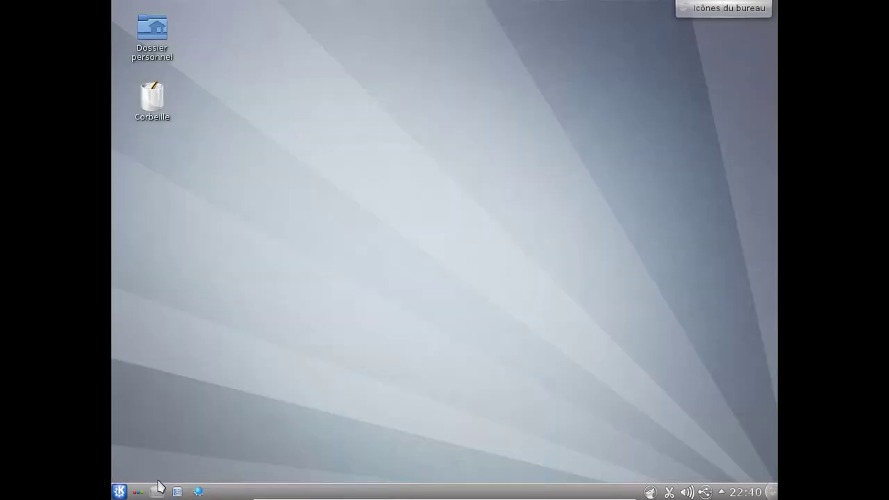
# Shut down the computer with the Éteindre option and confirm the shutdown
pyautogui.click(119, 491)
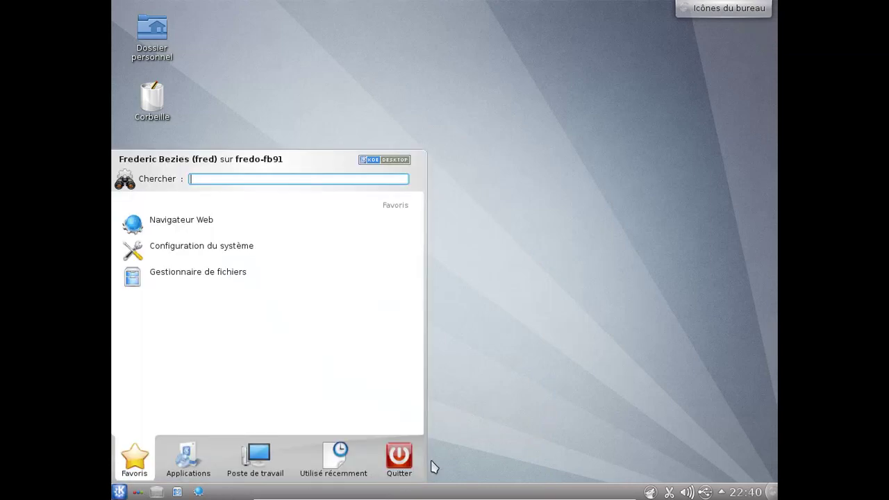
pyautogui.moveTo(415, 464)
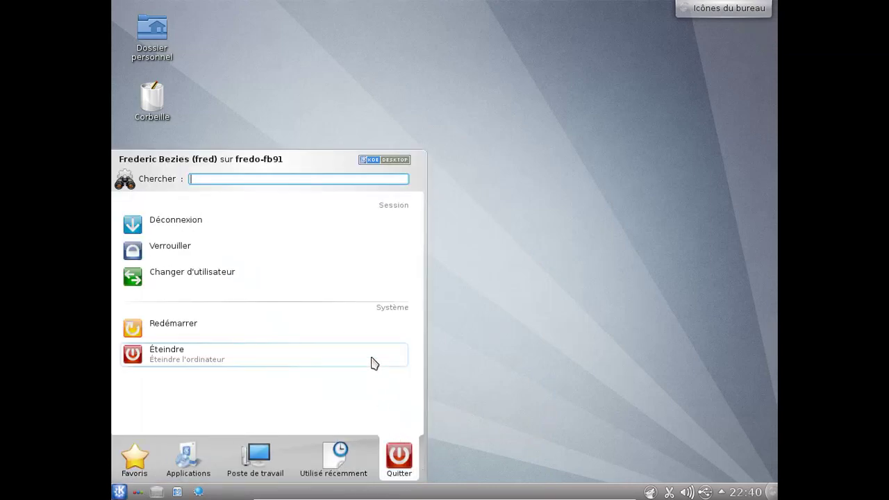
pyautogui.click(373, 363)
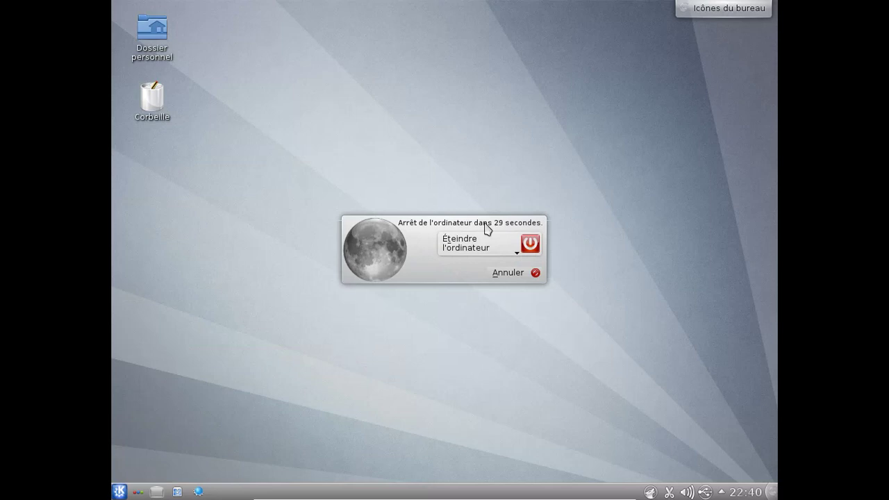
pyautogui.click(484, 245)
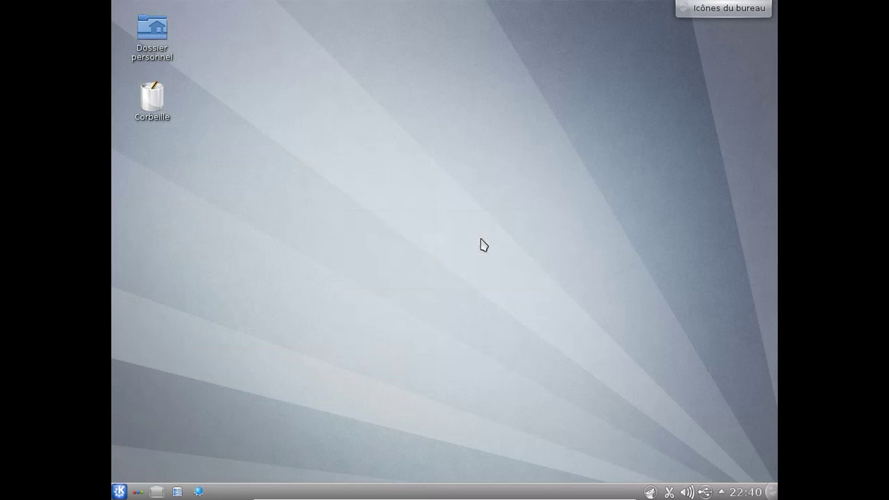